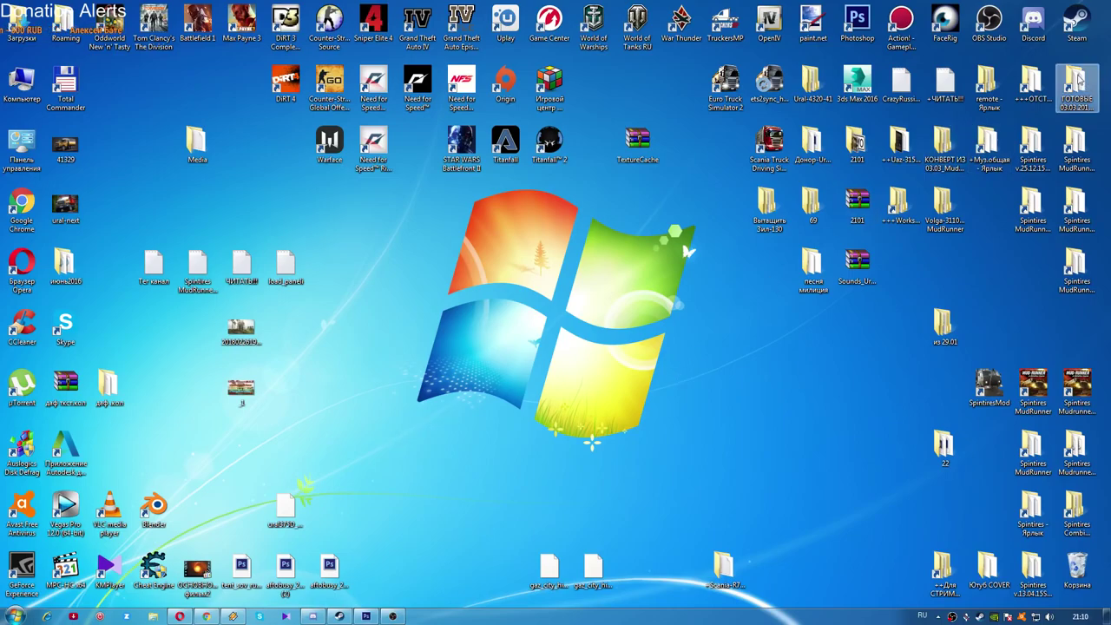
Open the +++ОТСТОЙНИК folder and move its window aside to free empty desktop space
double_click(1031, 86)
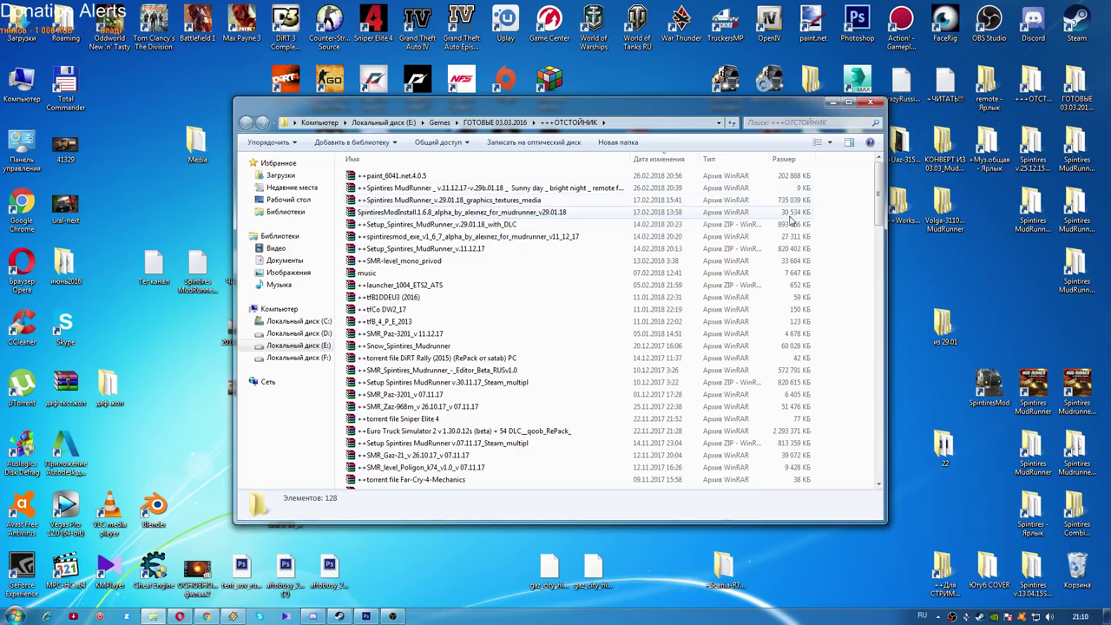
click(1037, 228)
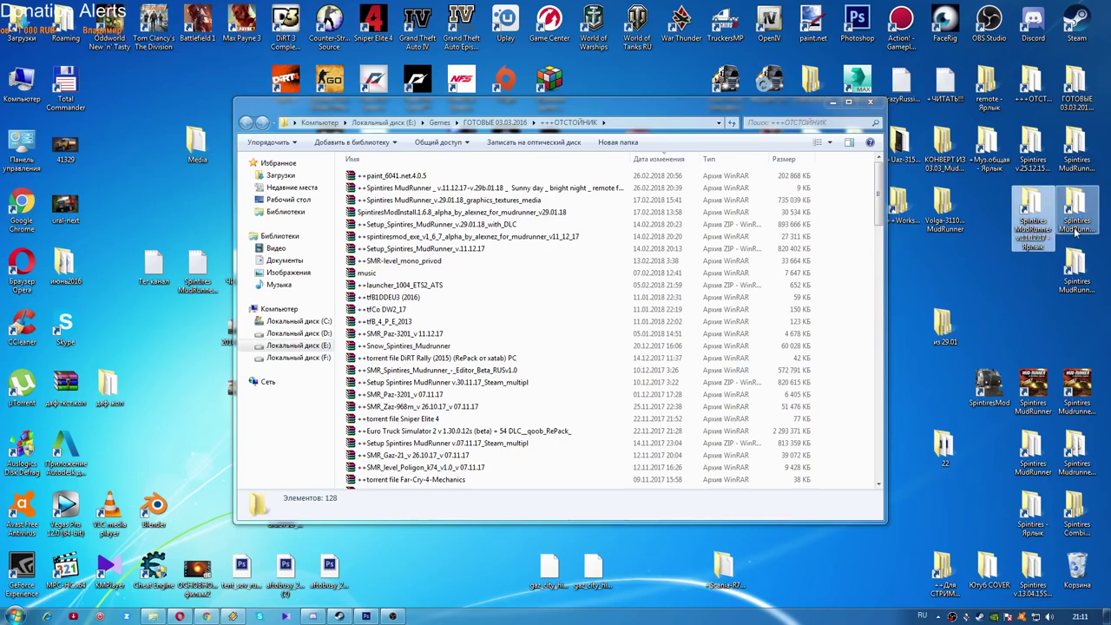
click(1075, 233)
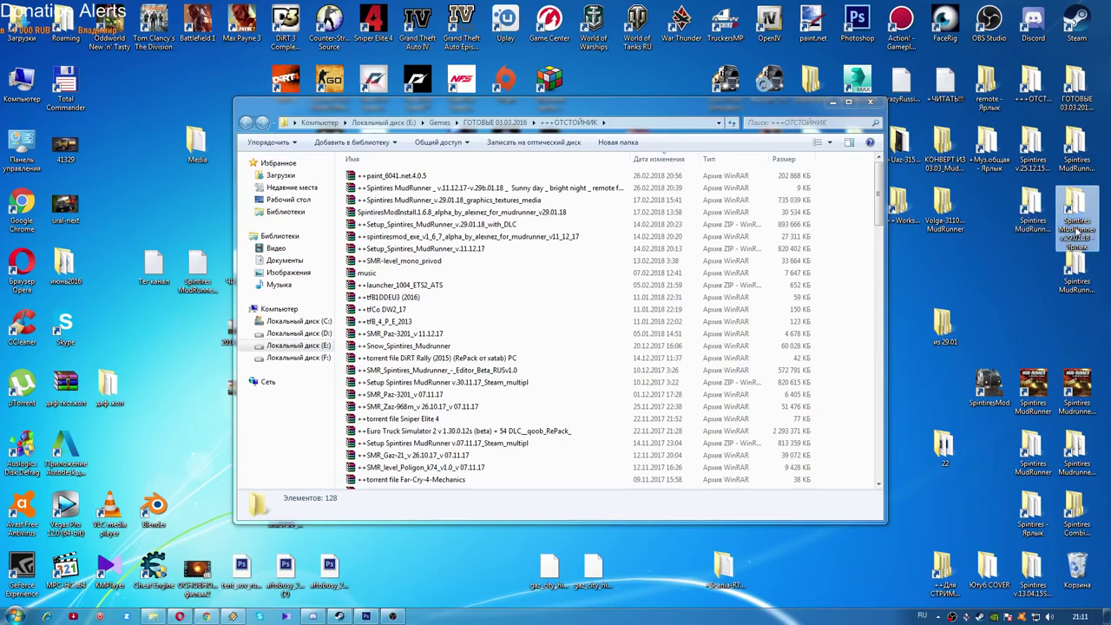
click(1077, 163)
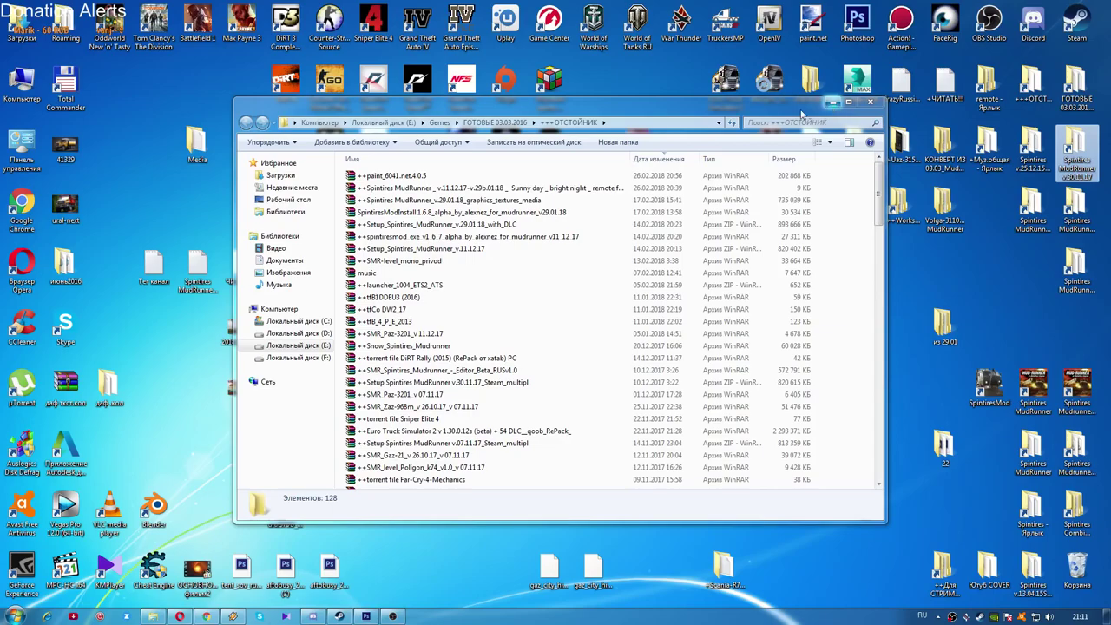
drag(643, 112, 803, 106)
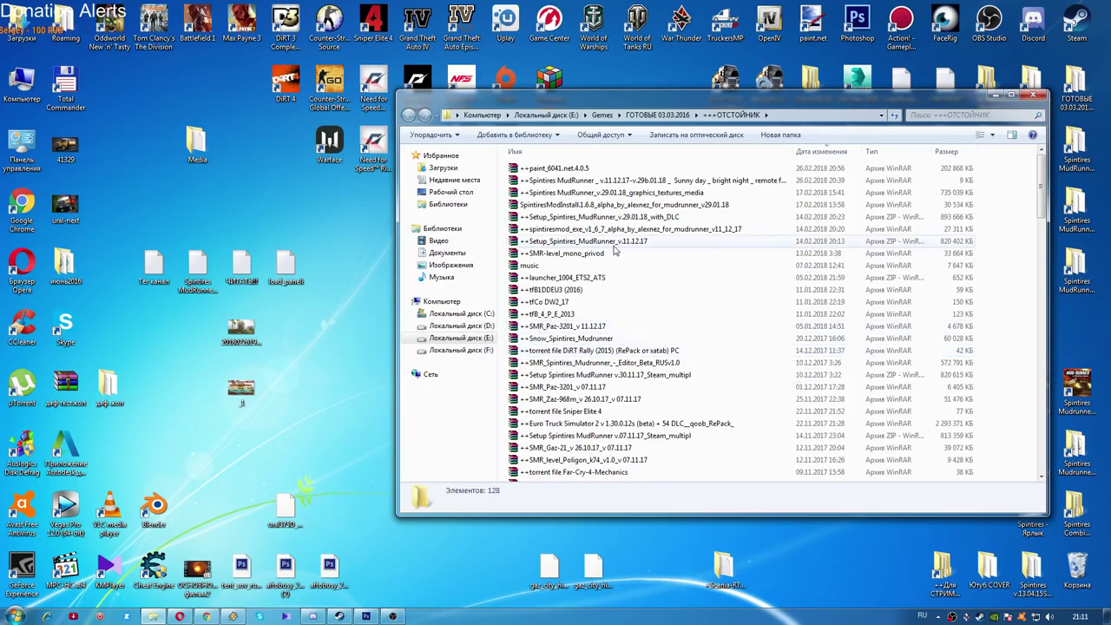
Copy the "Sunny day _ bright night _ remote fog _ blue sky" archive from the folder onto the desktop and close the folder
right_click(572, 181)
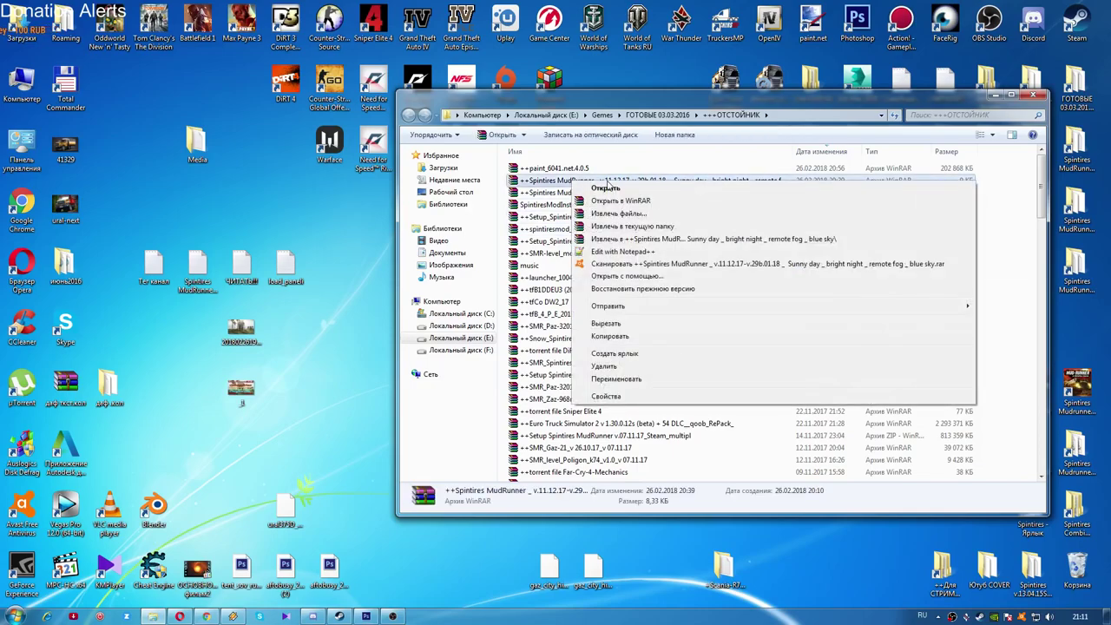
click(364, 346)
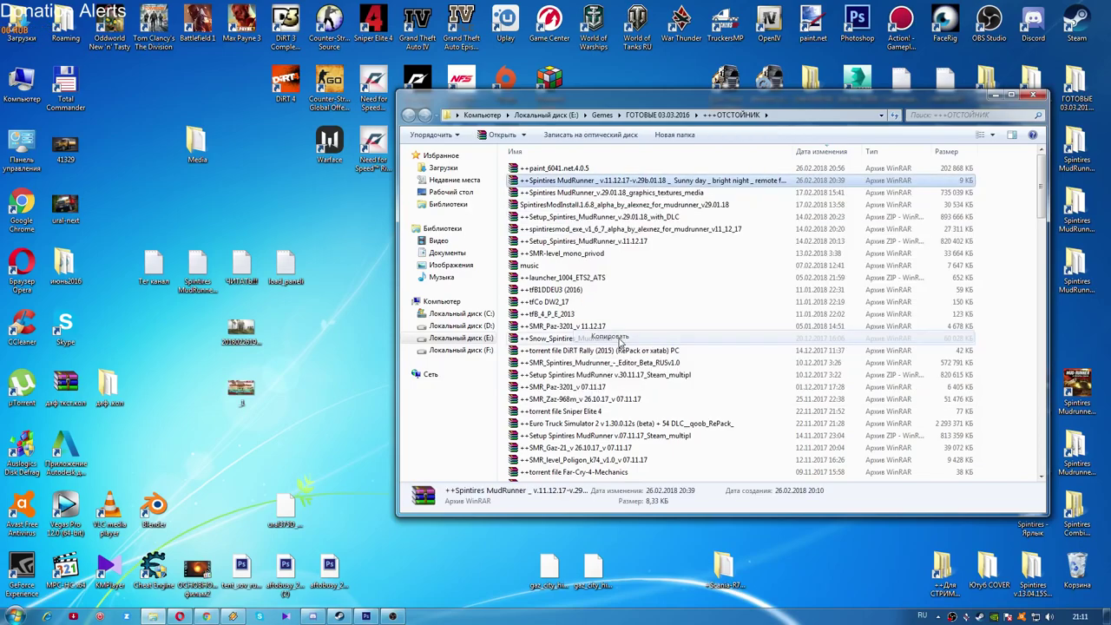
right_click(357, 348)
click(393, 392)
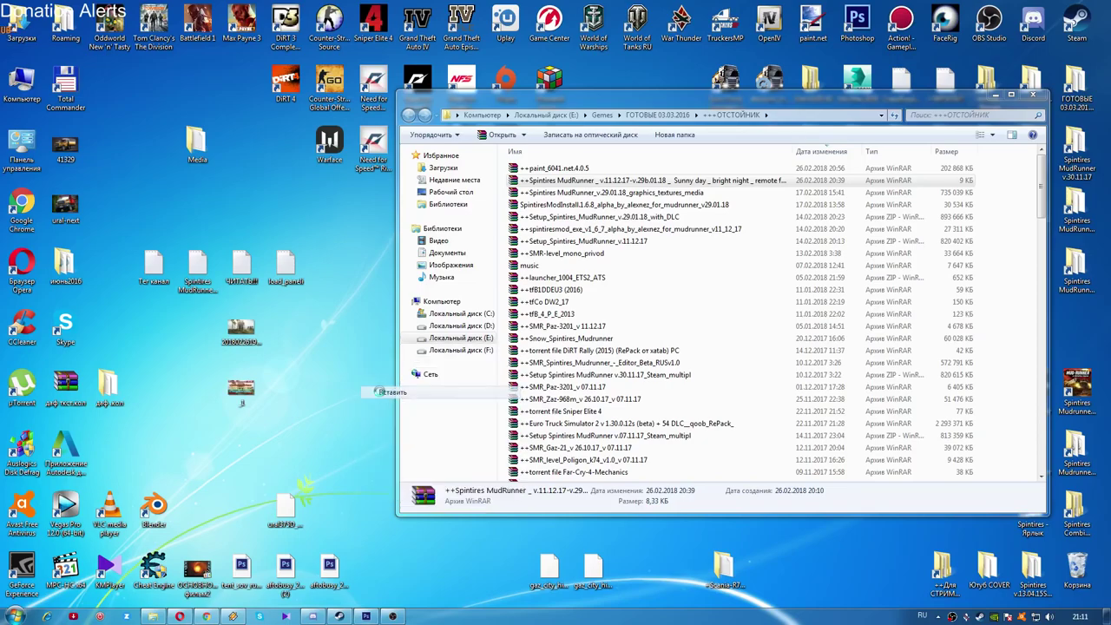
click(1034, 95)
Place the copied mod archive on the desktop in the row of the load_panell file
drag(373, 323, 421, 265)
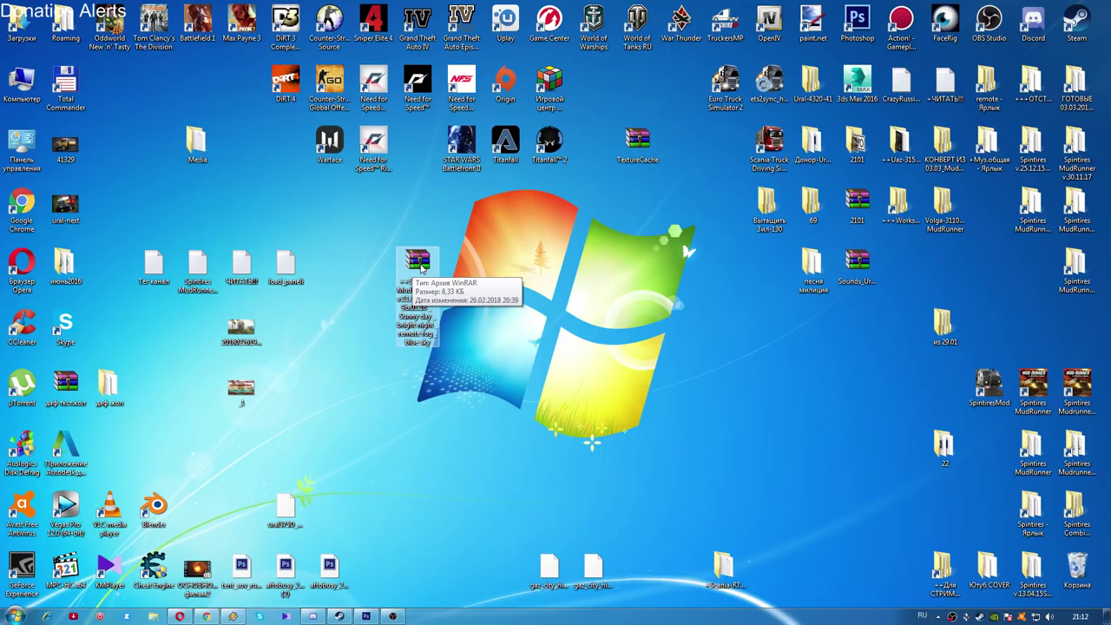
drag(414, 262, 508, 243)
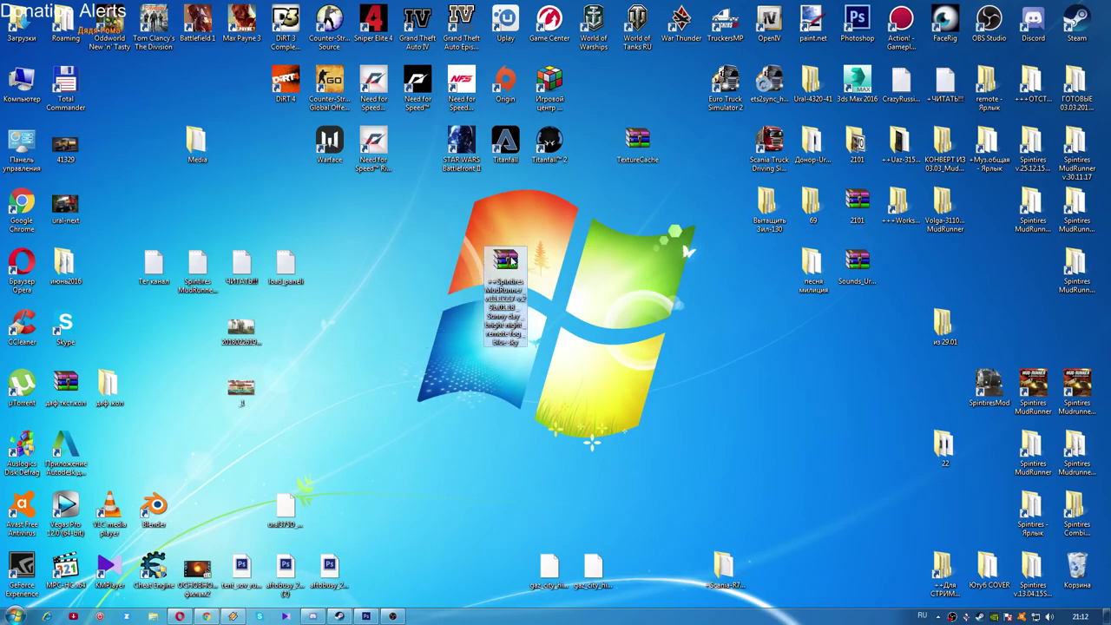
right_click(505, 260)
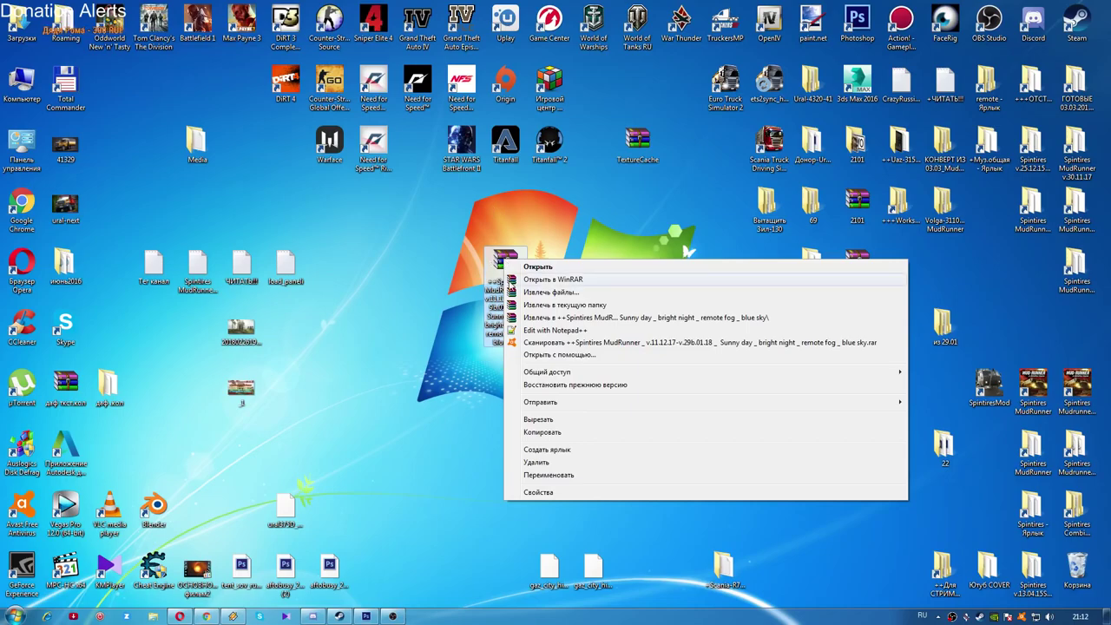
click(516, 221)
drag(505, 266, 375, 261)
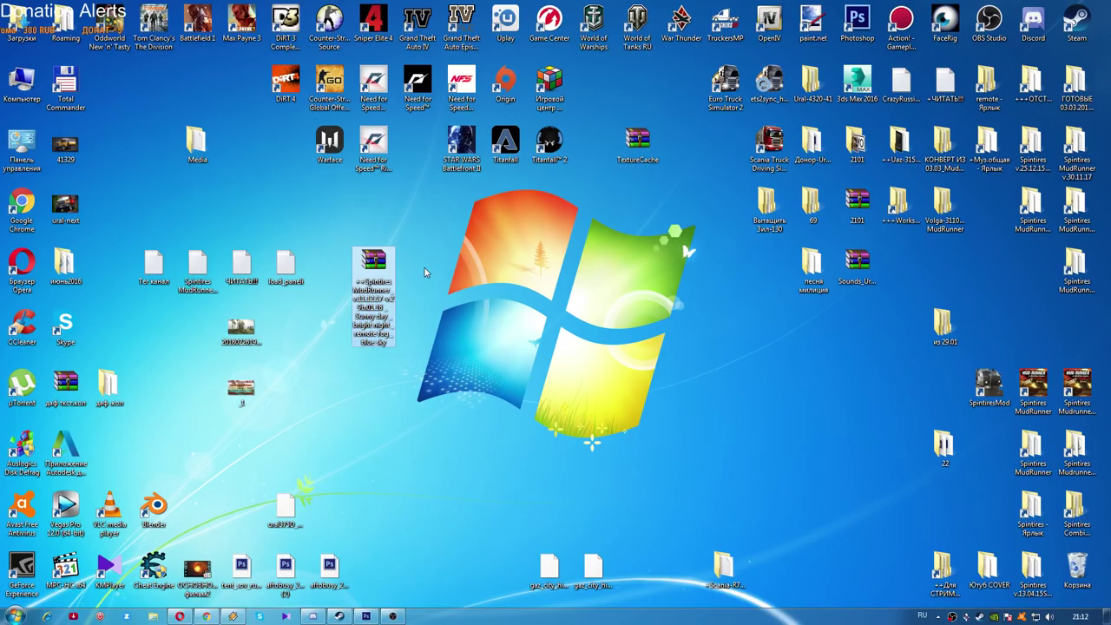
Open the mod archive in WinRAR, dismiss the licence reminder, and open ЧИТАТЬ!!!.txt from its inner folder
right_click(371, 261)
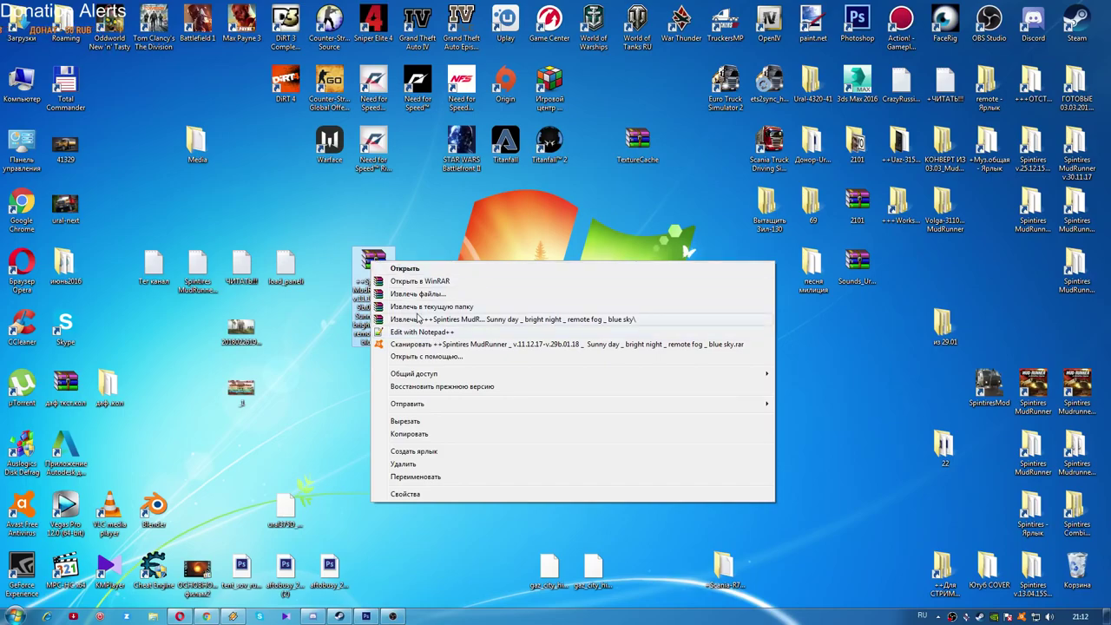
click(383, 267)
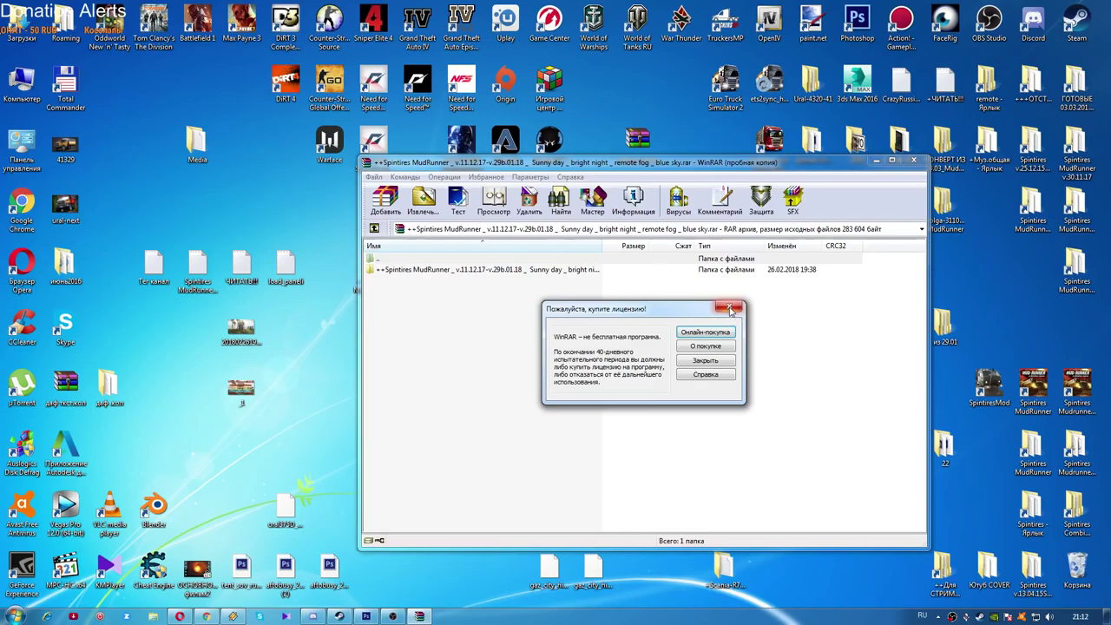
click(740, 303)
double_click(377, 272)
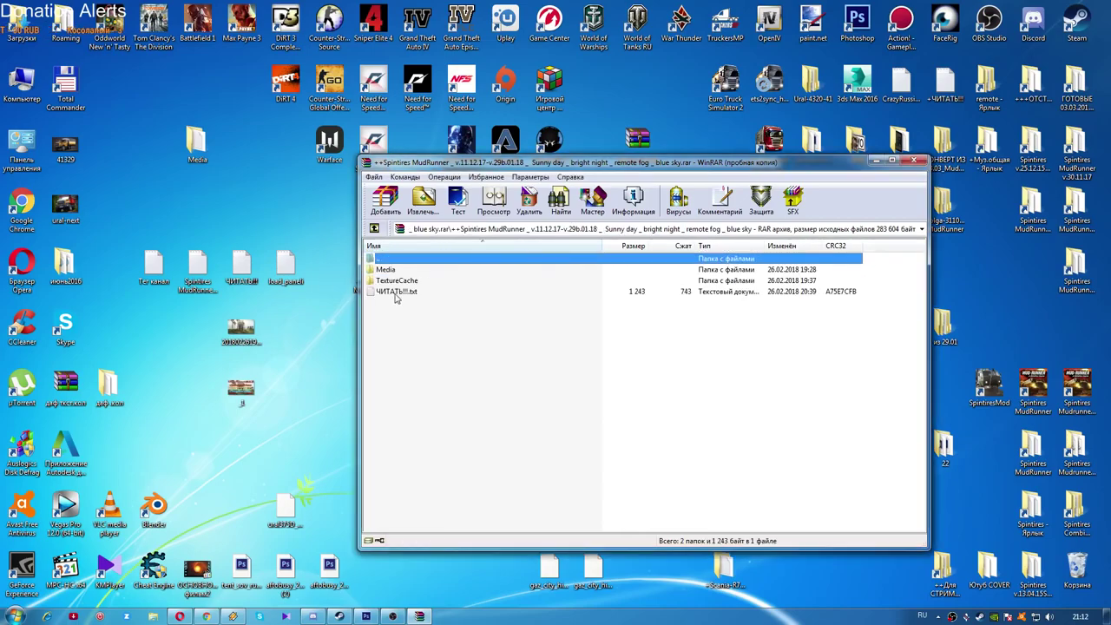
click(390, 293)
double_click(390, 293)
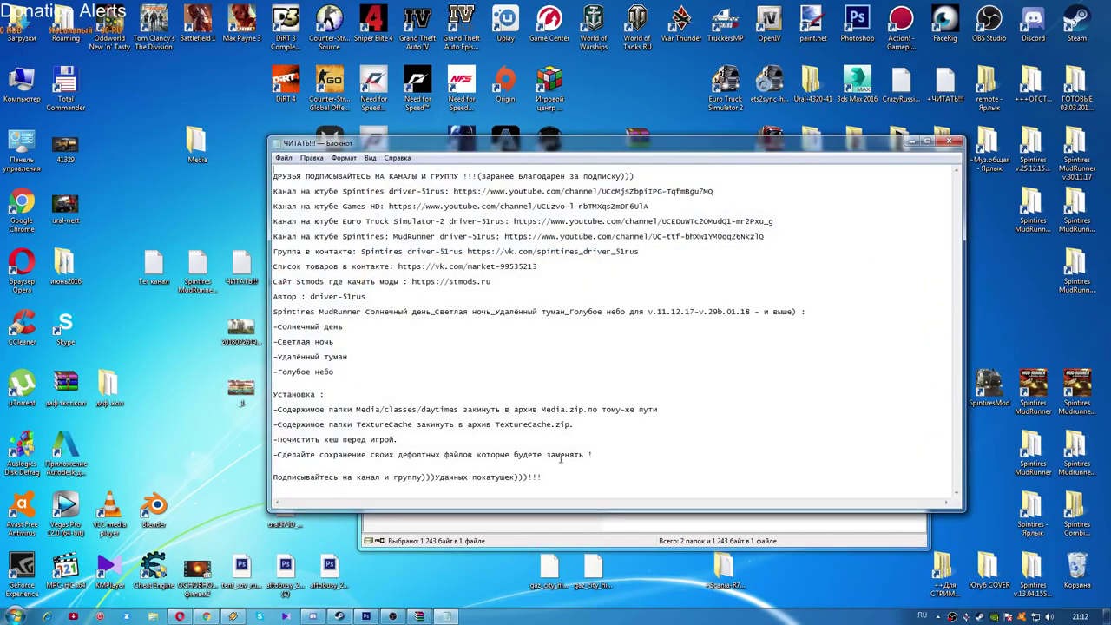
Review the channel, group and mod site links in the readme by highlighting them, then close the readme and the archive
key(ctrl+a)
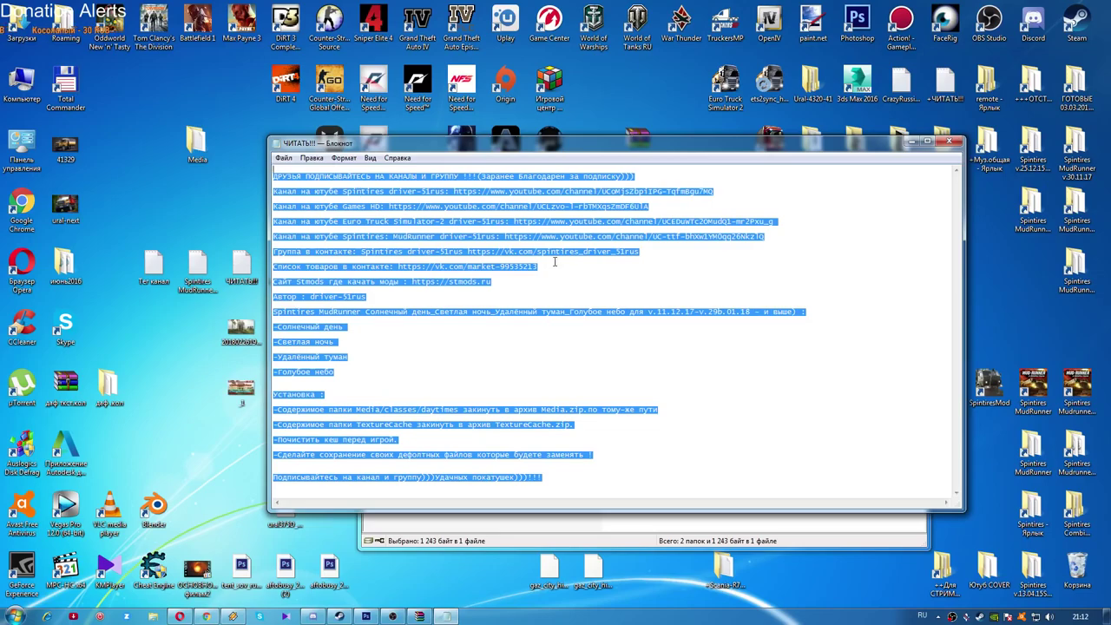
click(554, 262)
drag(491, 283, 340, 283)
click(302, 287)
drag(491, 283, 424, 287)
drag(539, 268, 283, 175)
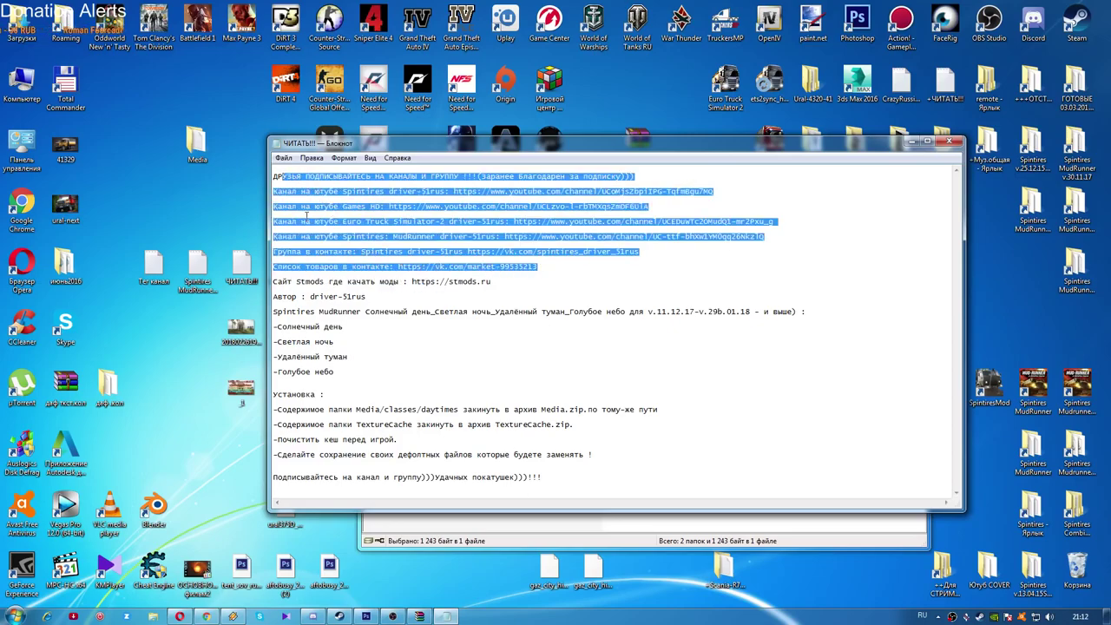
click(950, 144)
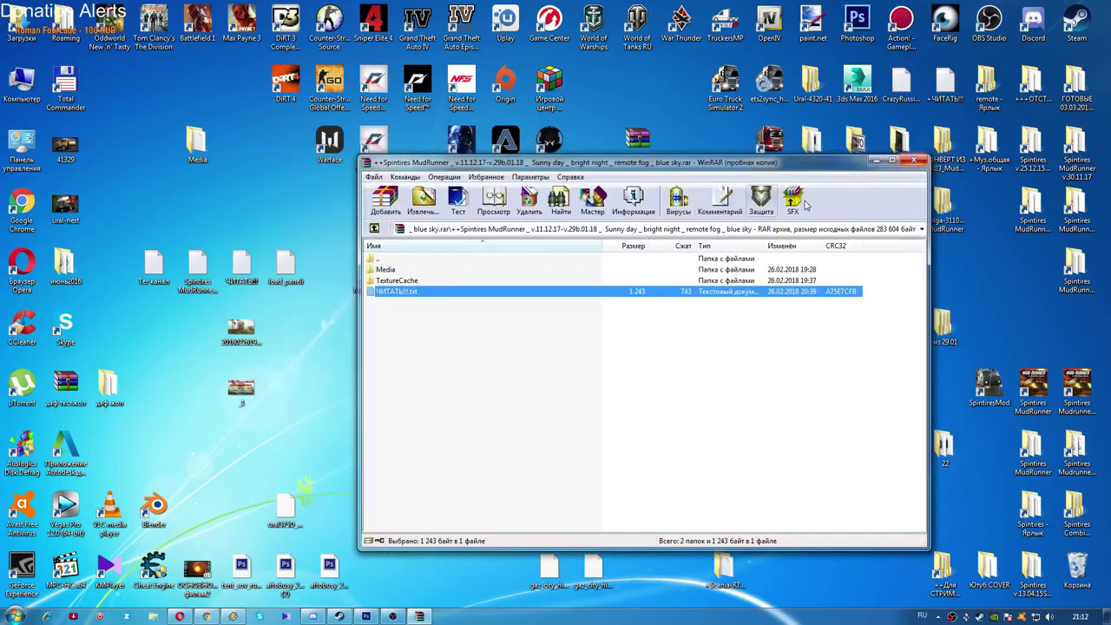
click(913, 161)
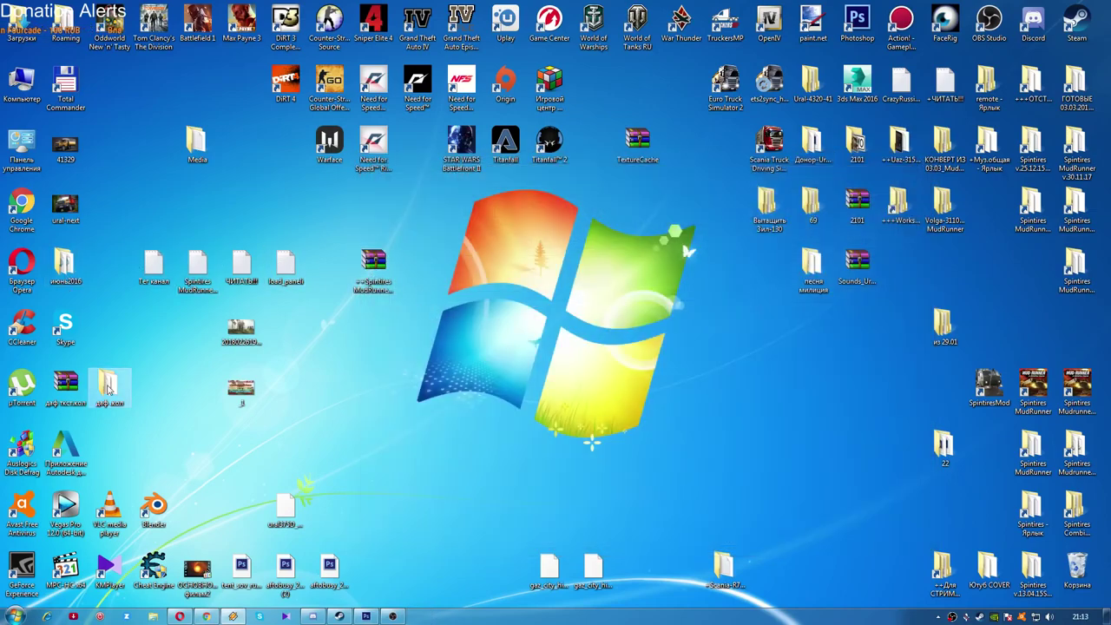
Extract the mod archive into its own folder on the desktop and place that folder below the archive
right_click(375, 262)
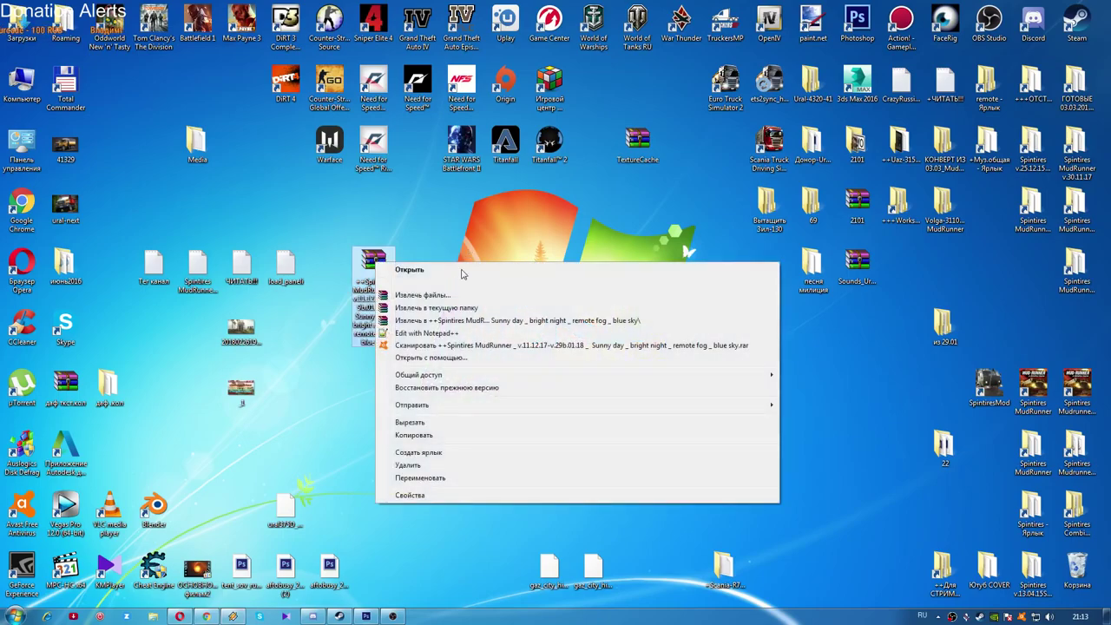
click(460, 321)
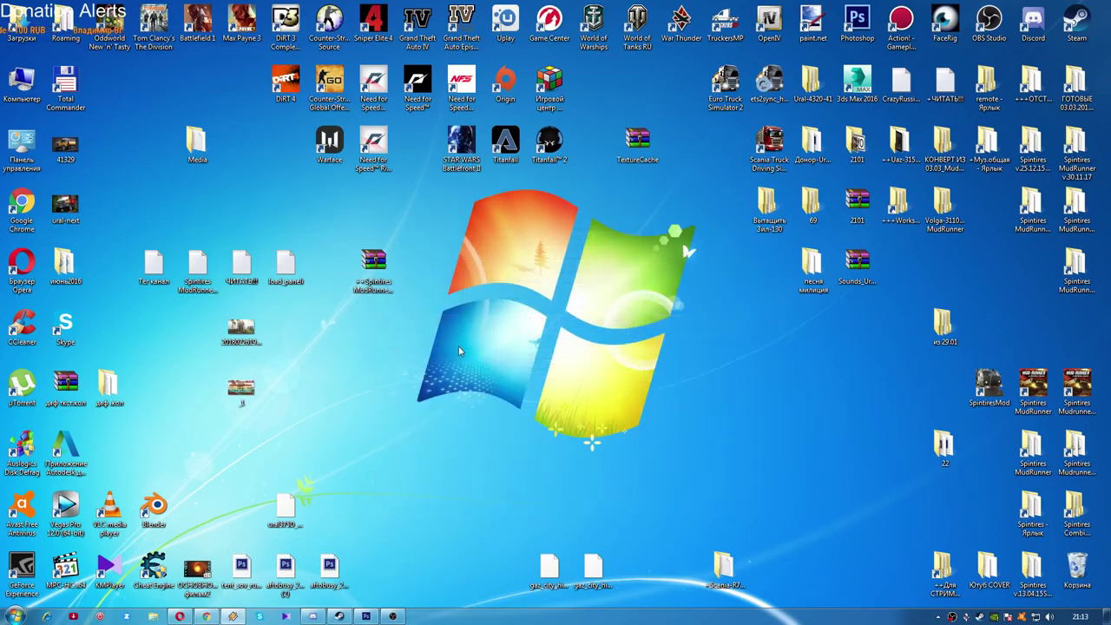
drag(108, 86, 373, 327)
Open the extracted mod folder and move its window clear of the game folder shortcuts
right_click(368, 329)
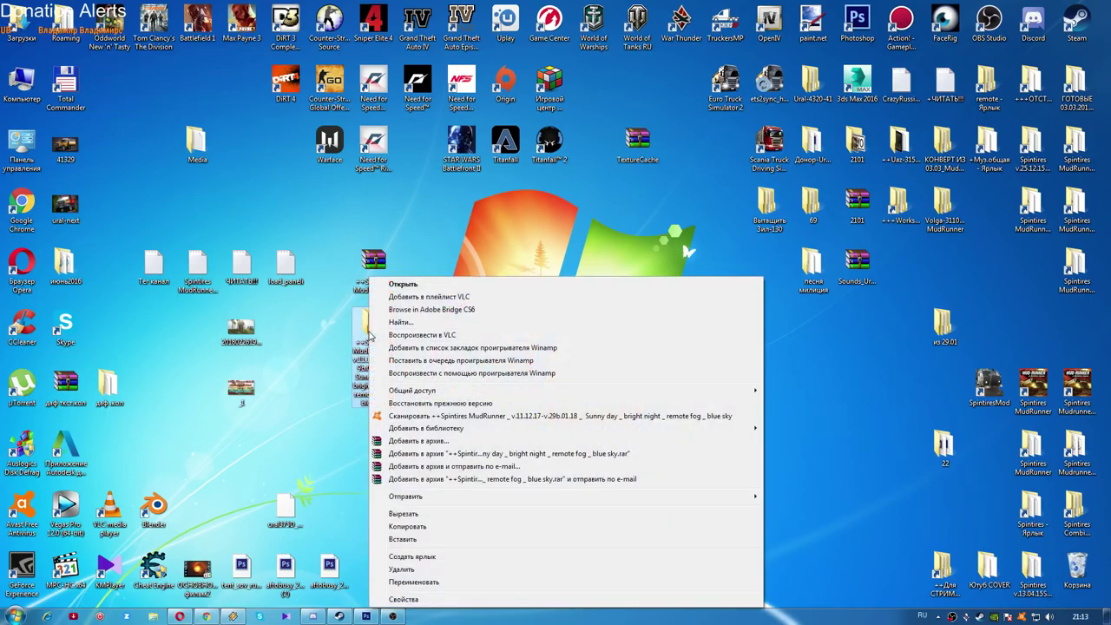
click(404, 283)
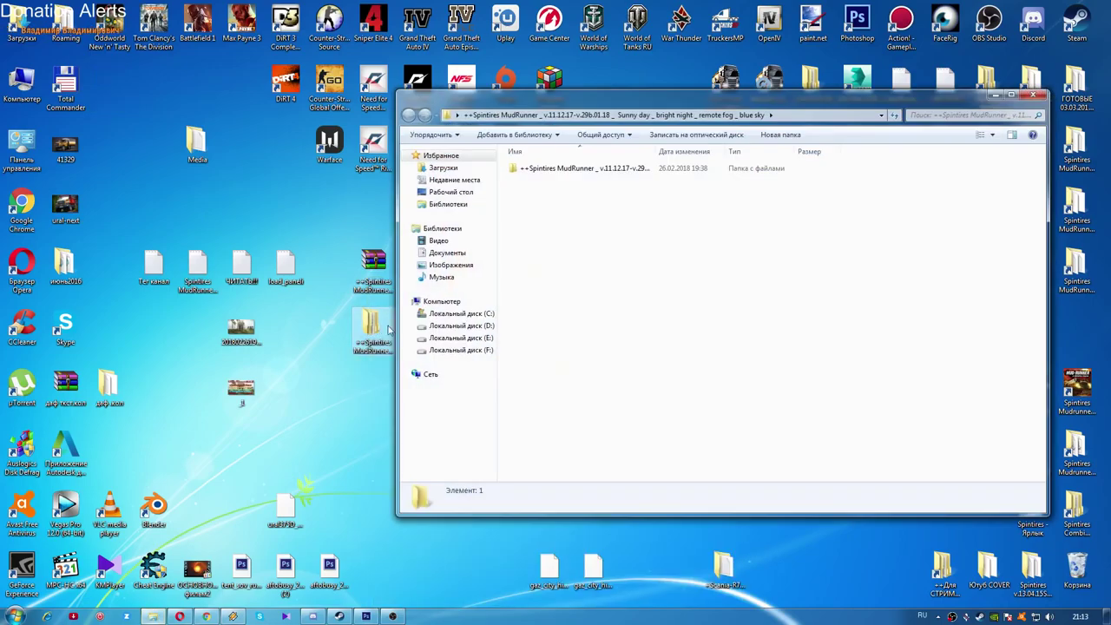
drag(652, 94, 304, 89)
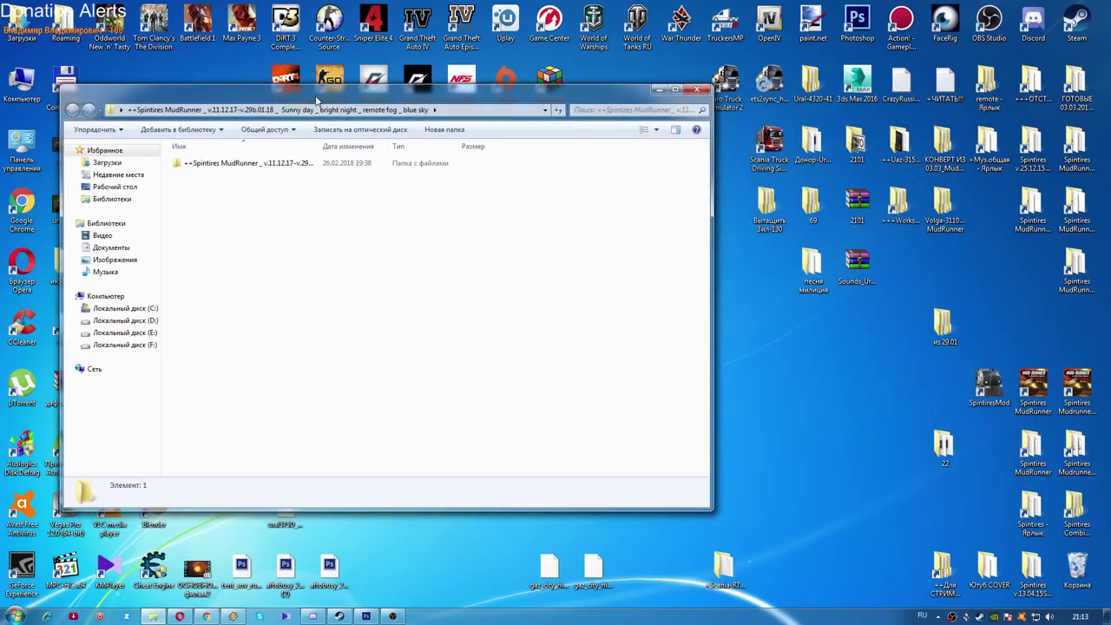
Inspect the Spintires MudRunner game folder's contents through its desktop shortcut and close it
click(1032, 450)
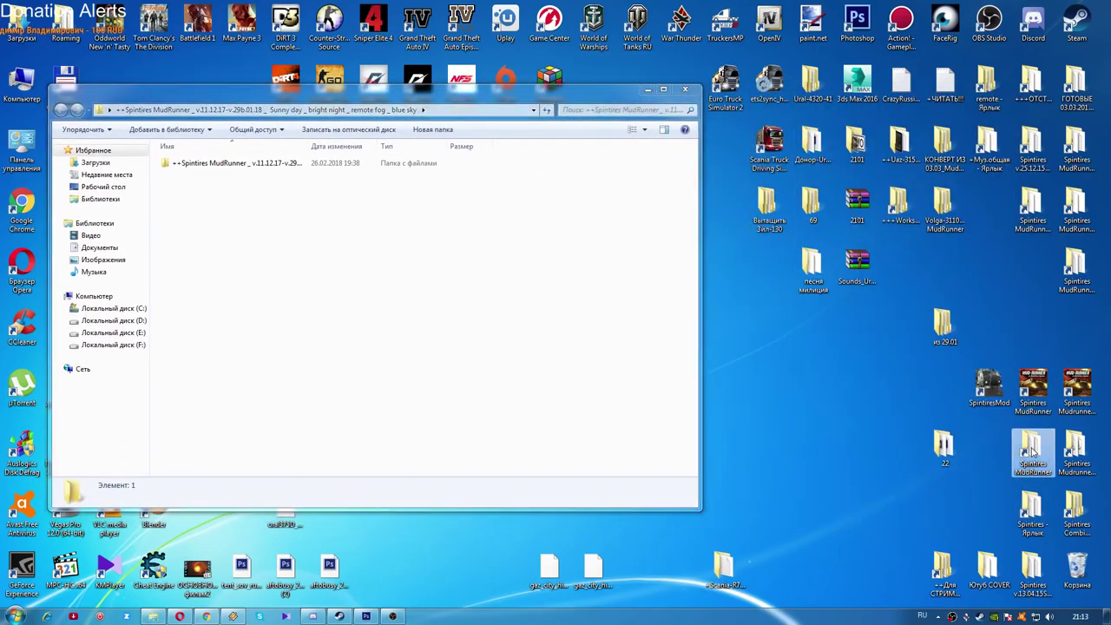
double_click(1032, 450)
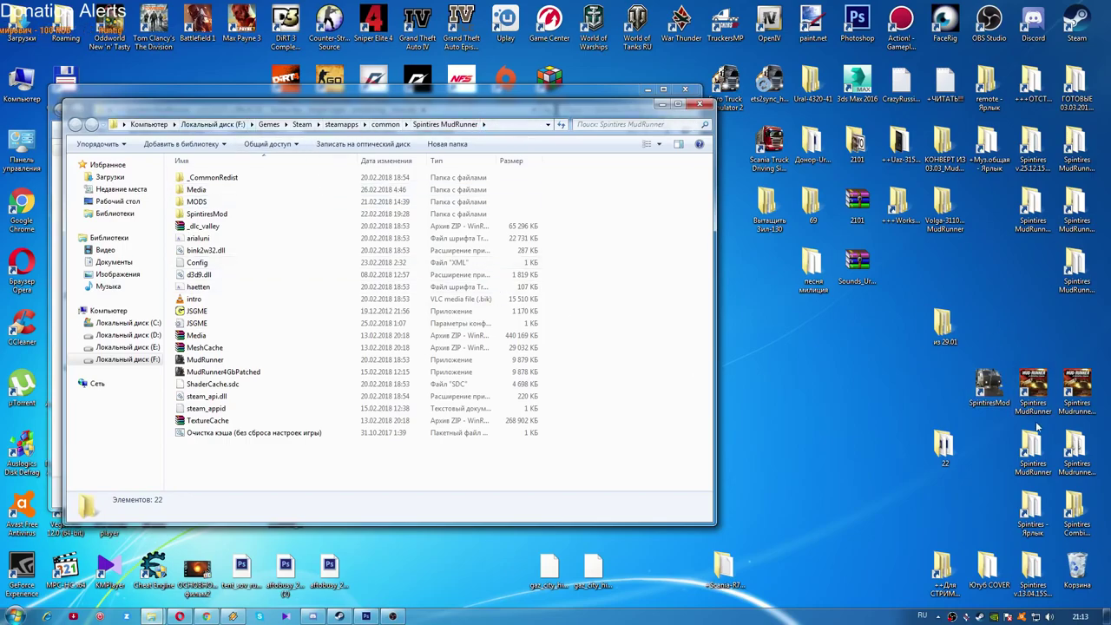
click(1079, 287)
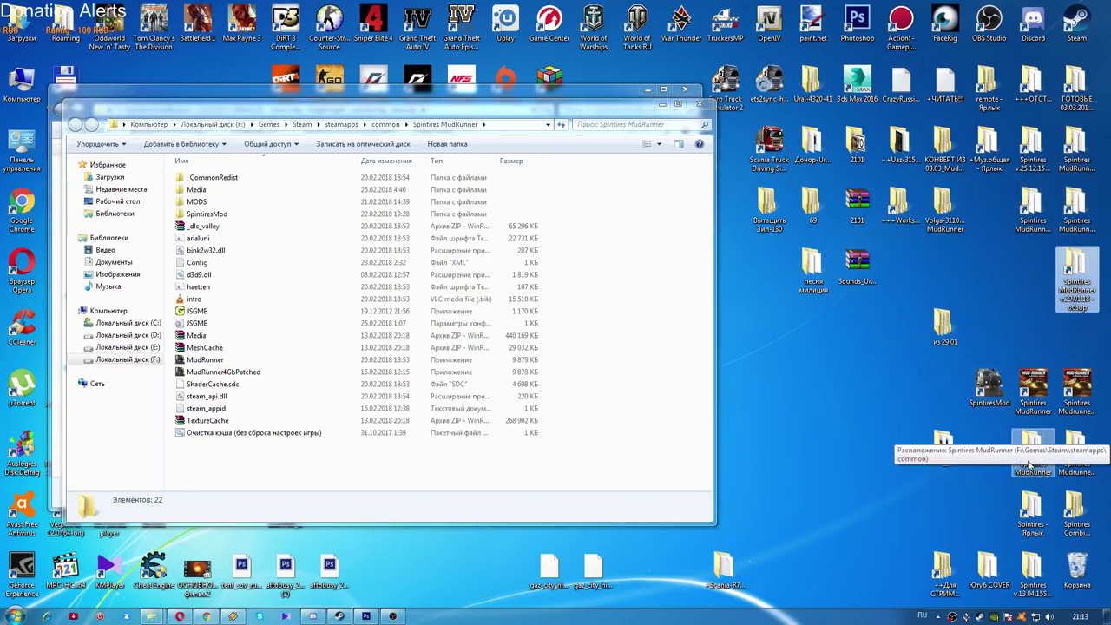
key(Return)
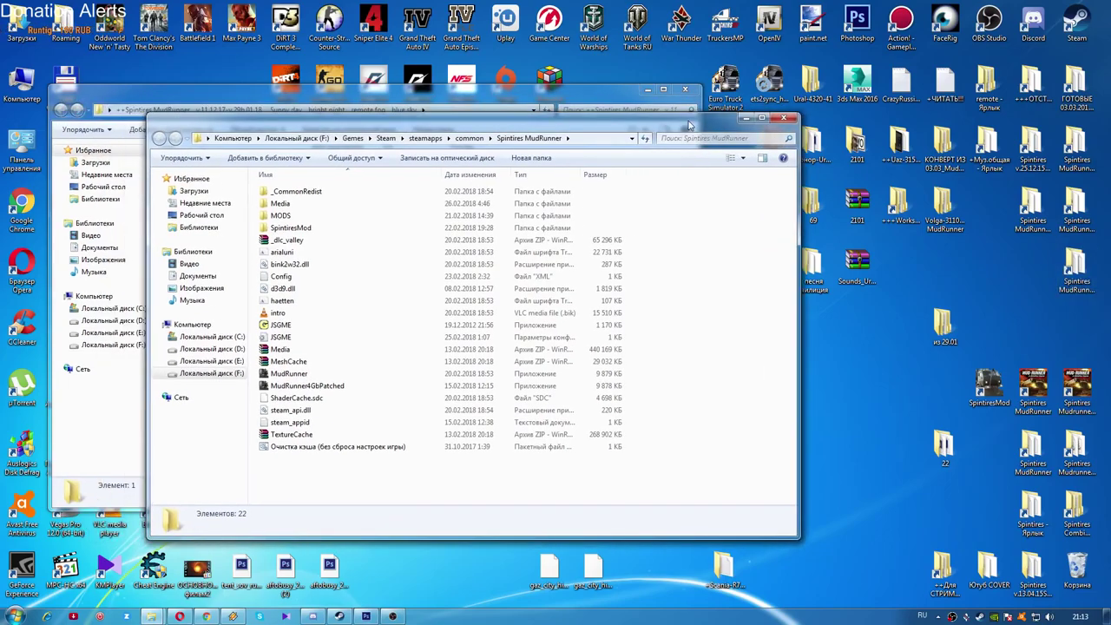
click(791, 113)
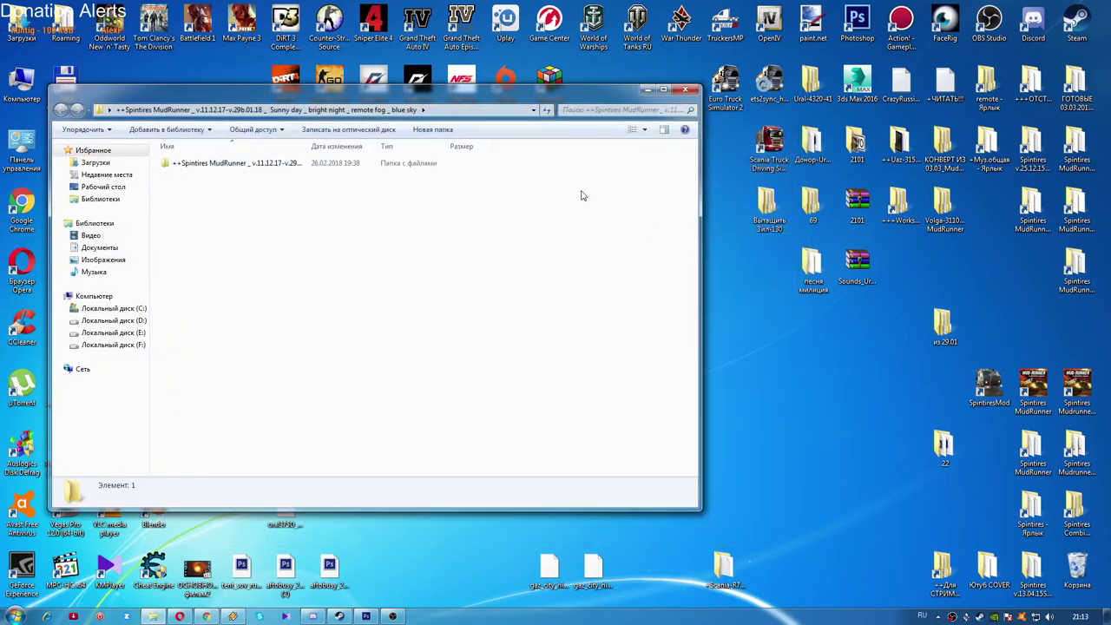
Review the installation instructions in ЧИТАТЬ!!! inside the inner mod folder, highlighting the line about backing up default files, and close the readme
double_click(221, 164)
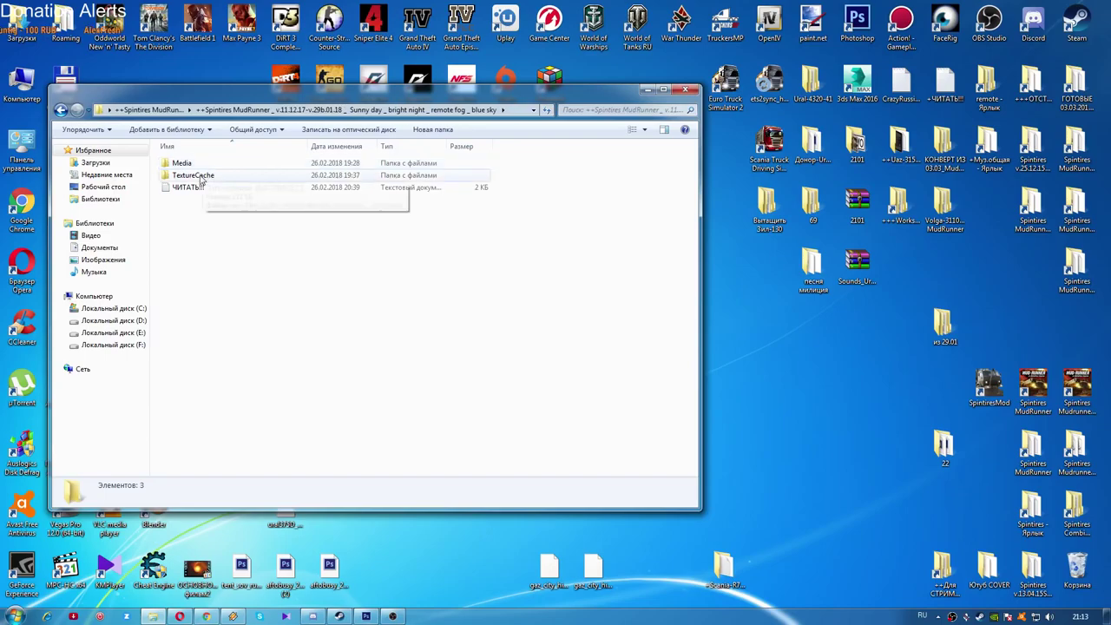
double_click(187, 186)
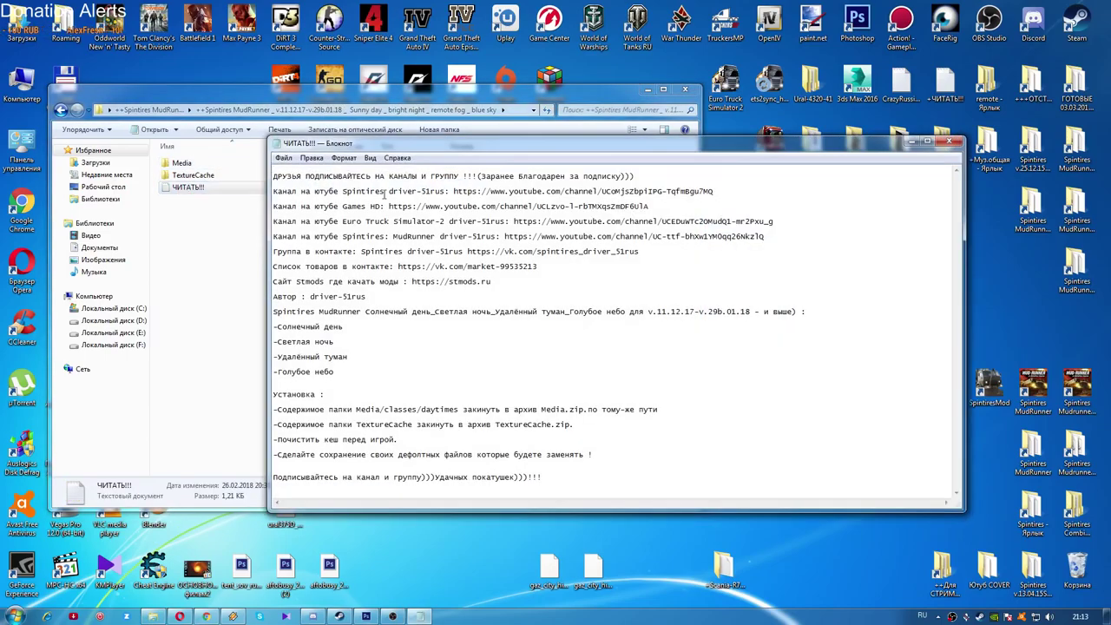
drag(589, 453, 269, 410)
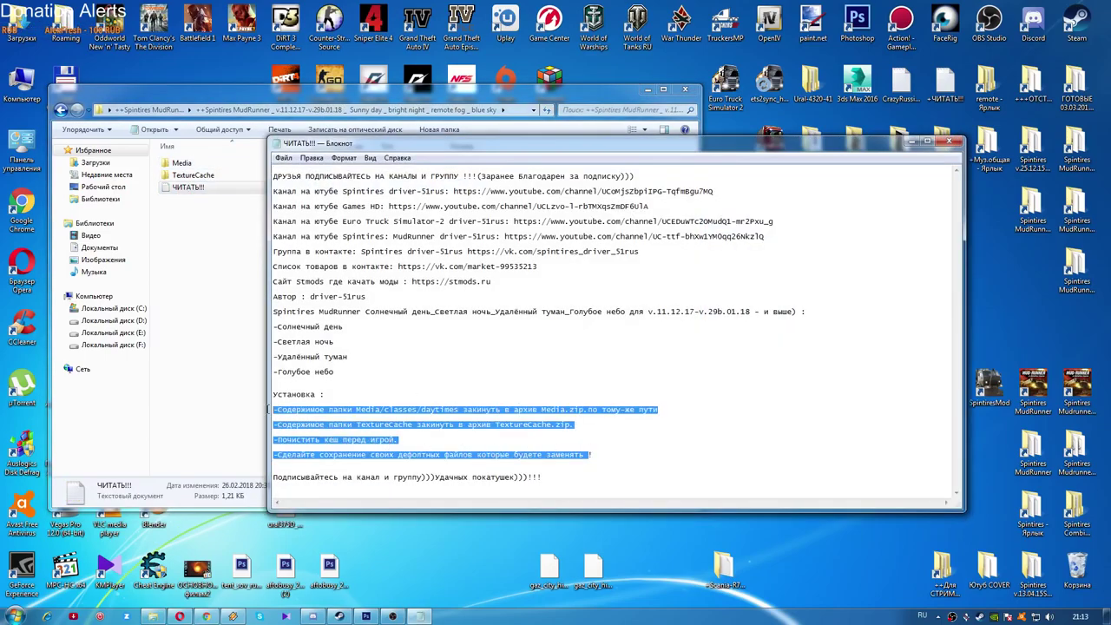
click(603, 453)
drag(595, 454, 280, 447)
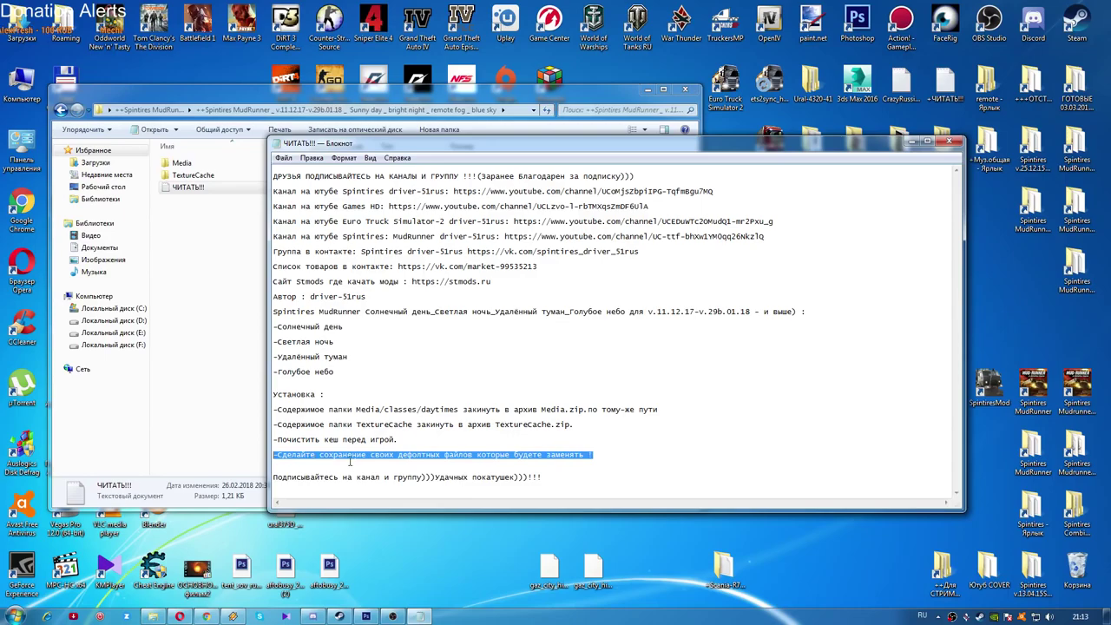
click(949, 142)
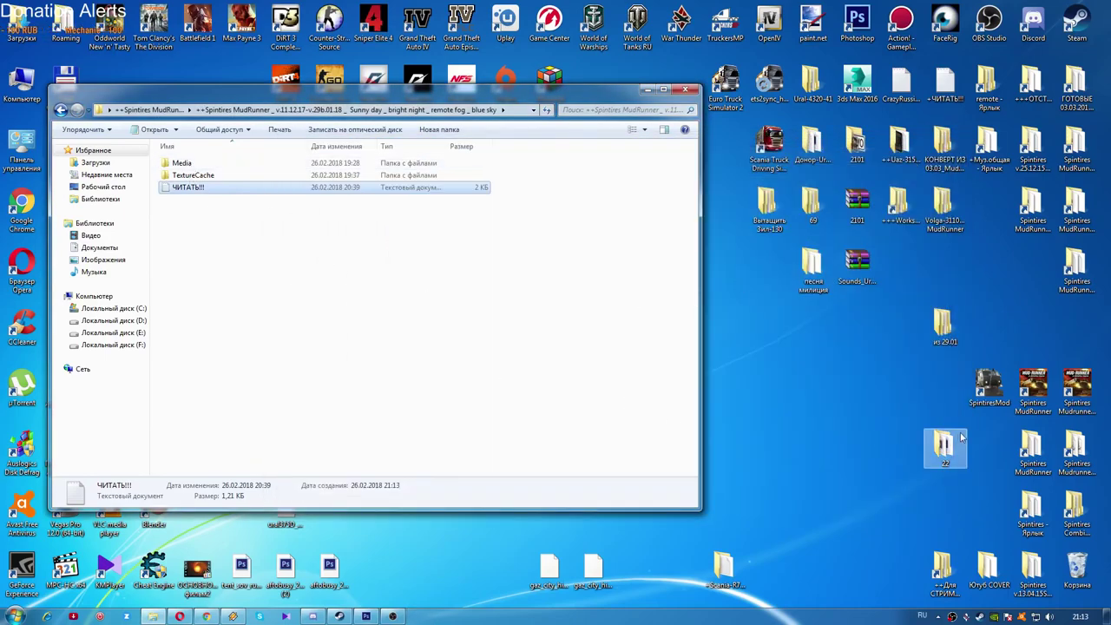
Open the Spintires MudRunner game folder beside the mod window, and create and open a new folder on the desktop for backups
double_click(1033, 446)
drag(442, 128, 601, 87)
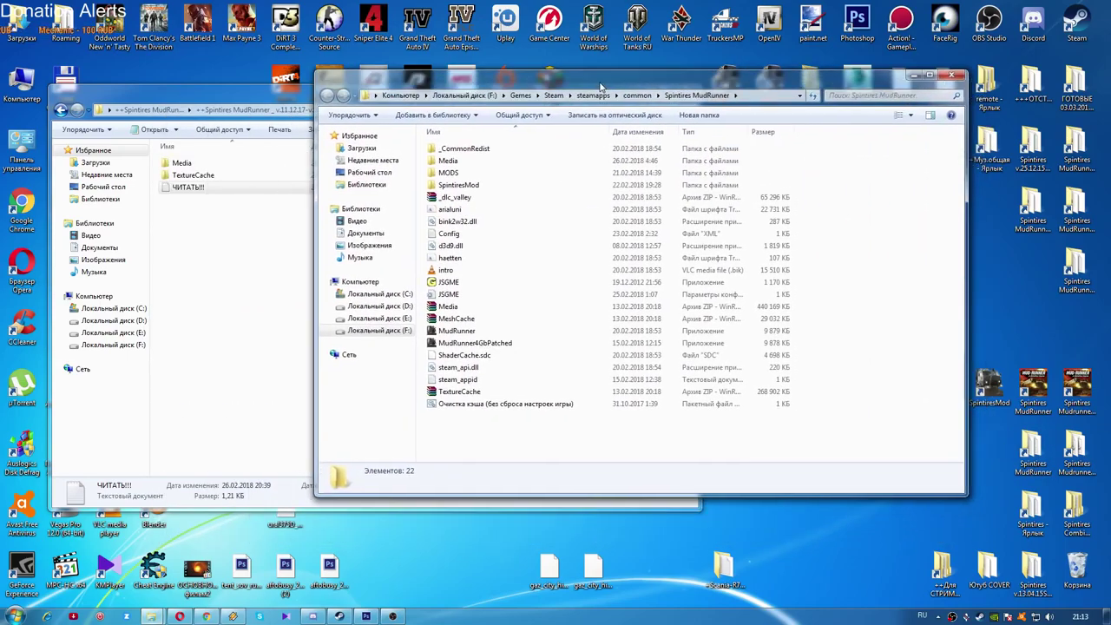
right_click(808, 521)
mouse_move(841, 475)
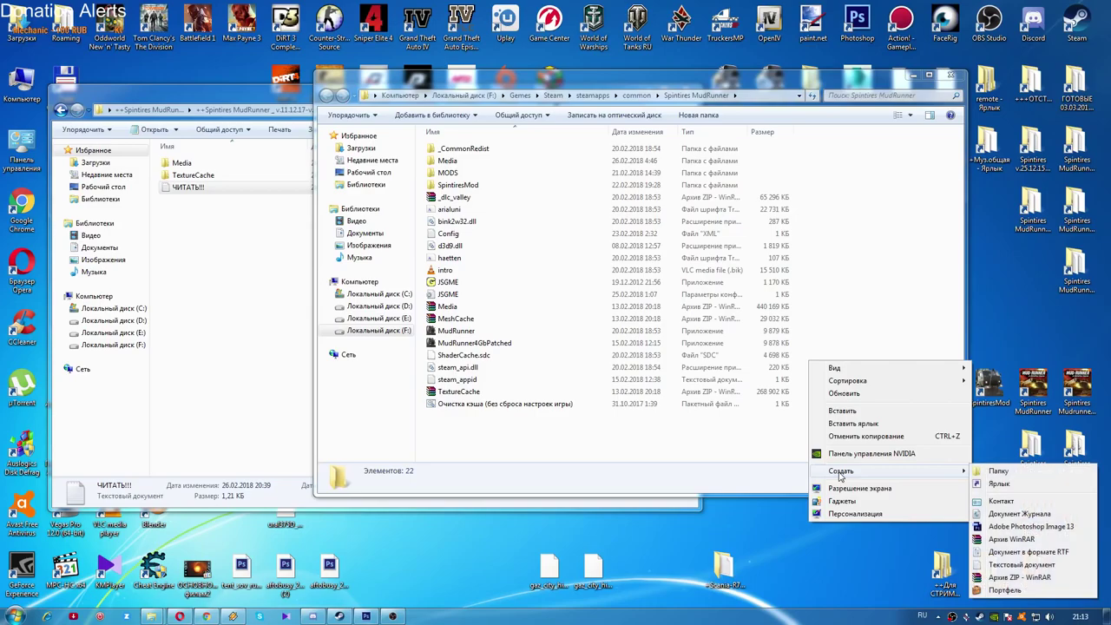
click(998, 472)
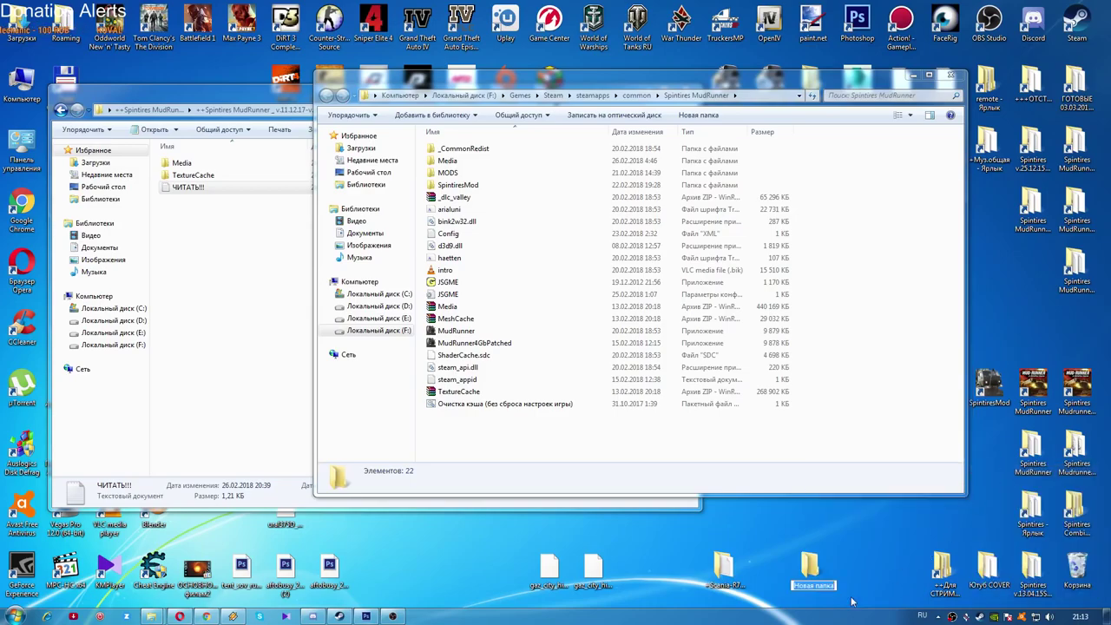
key(Return)
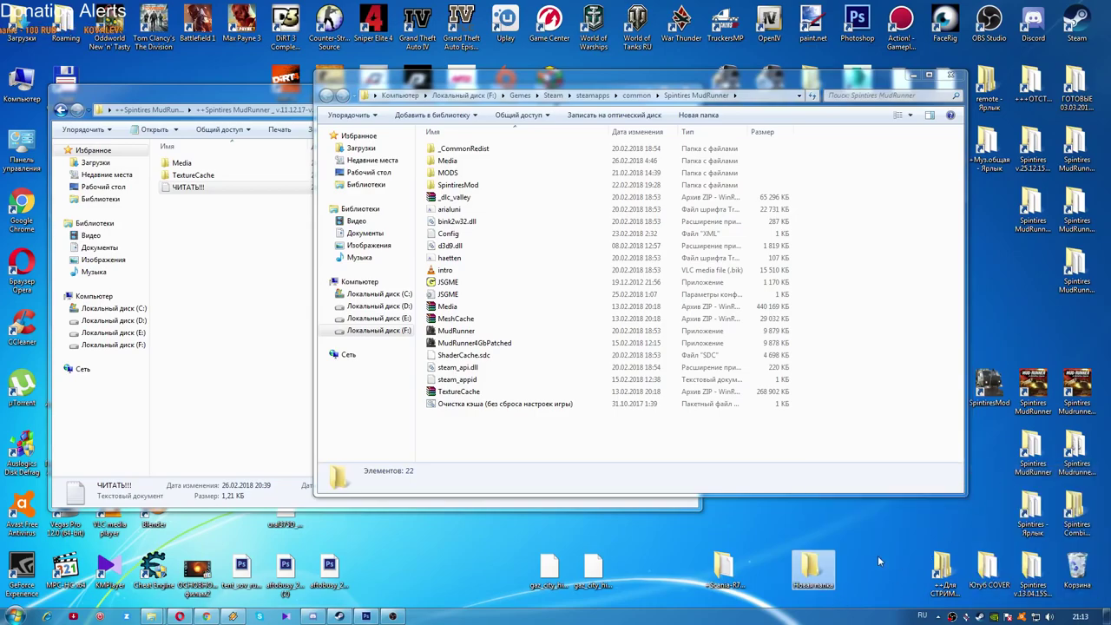
double_click(812, 566)
drag(543, 98, 706, 232)
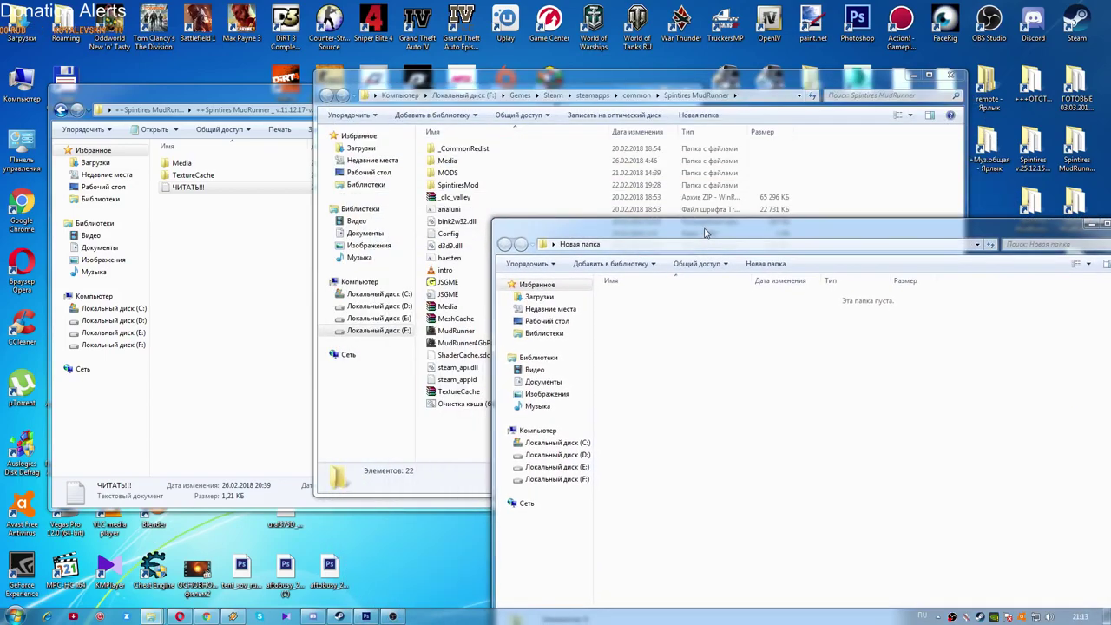
Go into Media > classes > daytimes in the mod folder to see which XML files the mod replaces
click(184, 163)
double_click(184, 163)
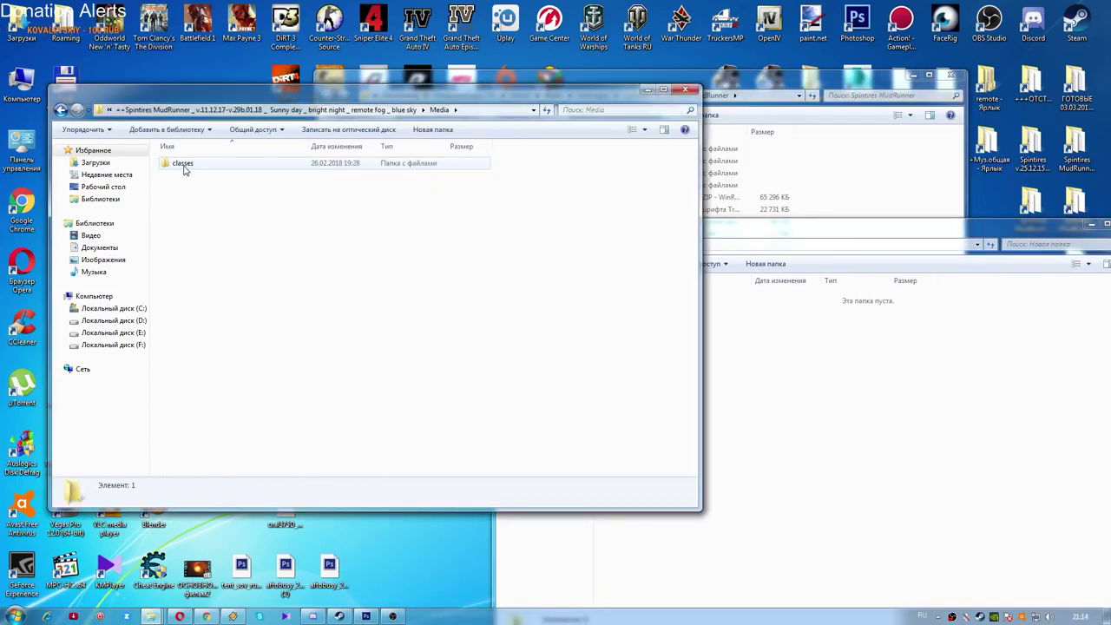
double_click(183, 165)
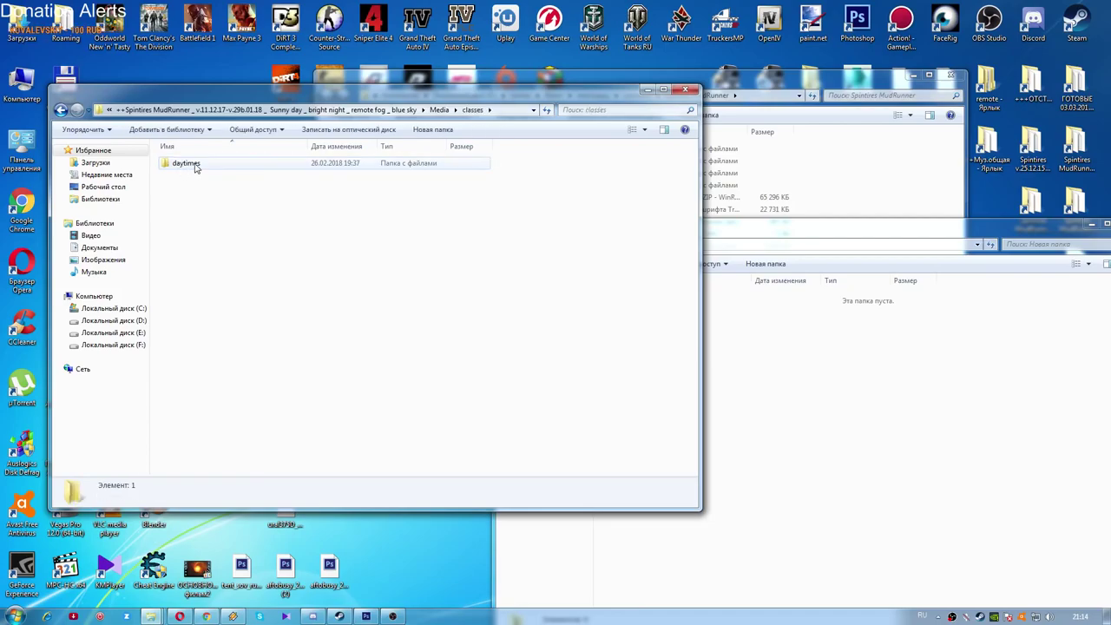
double_click(186, 164)
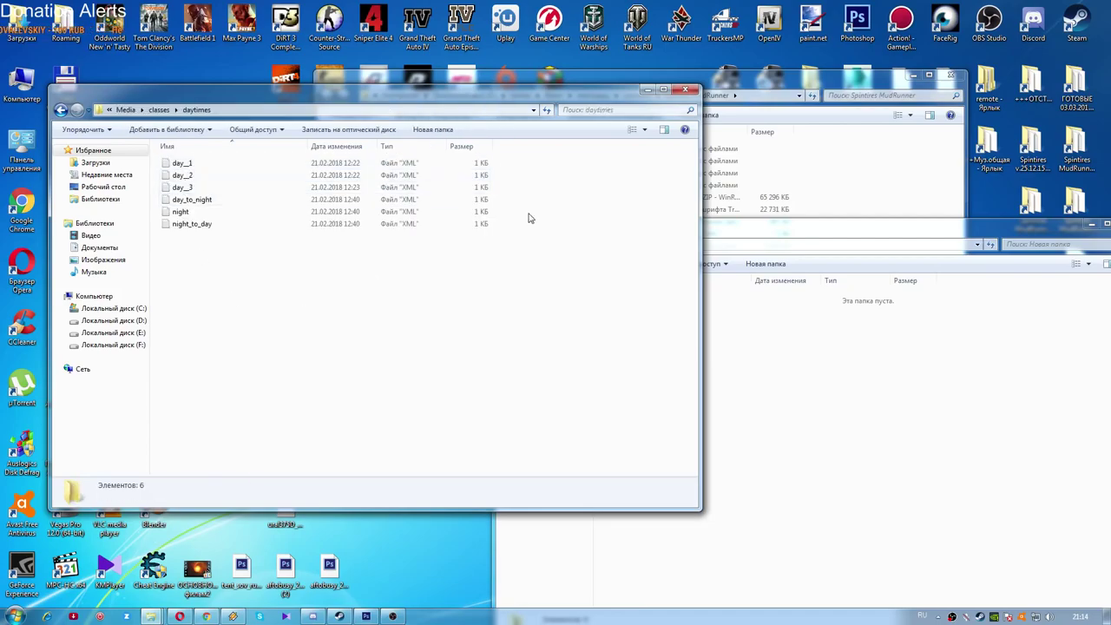
Copy all six default XML files from classes\daytimes in the game's Media archive into the new desktop folder and close the archive
click(735, 85)
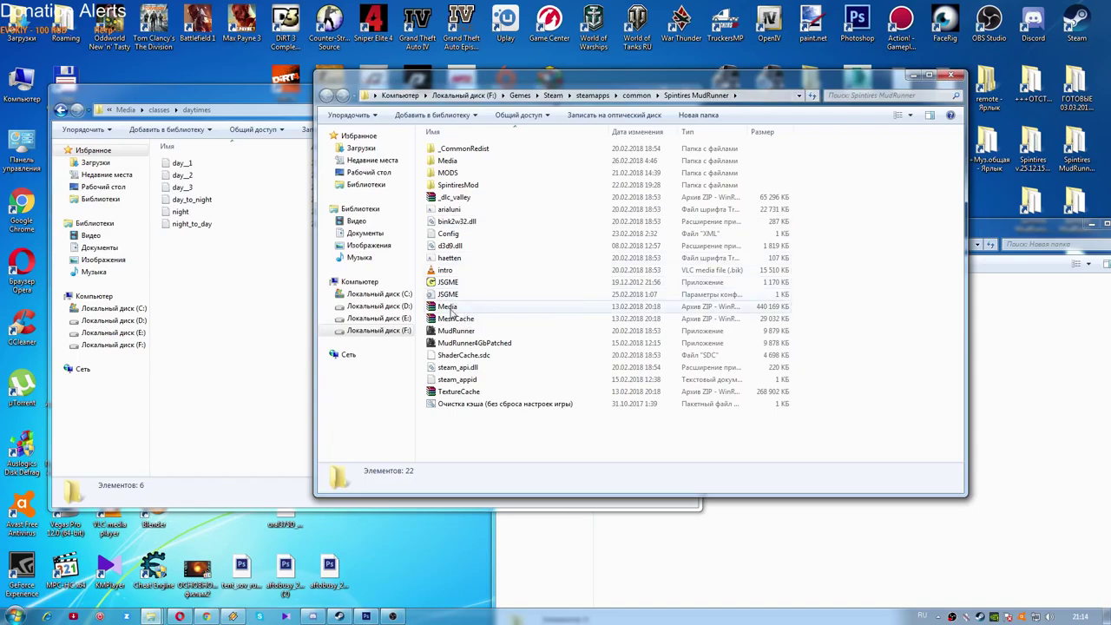
click(444, 308)
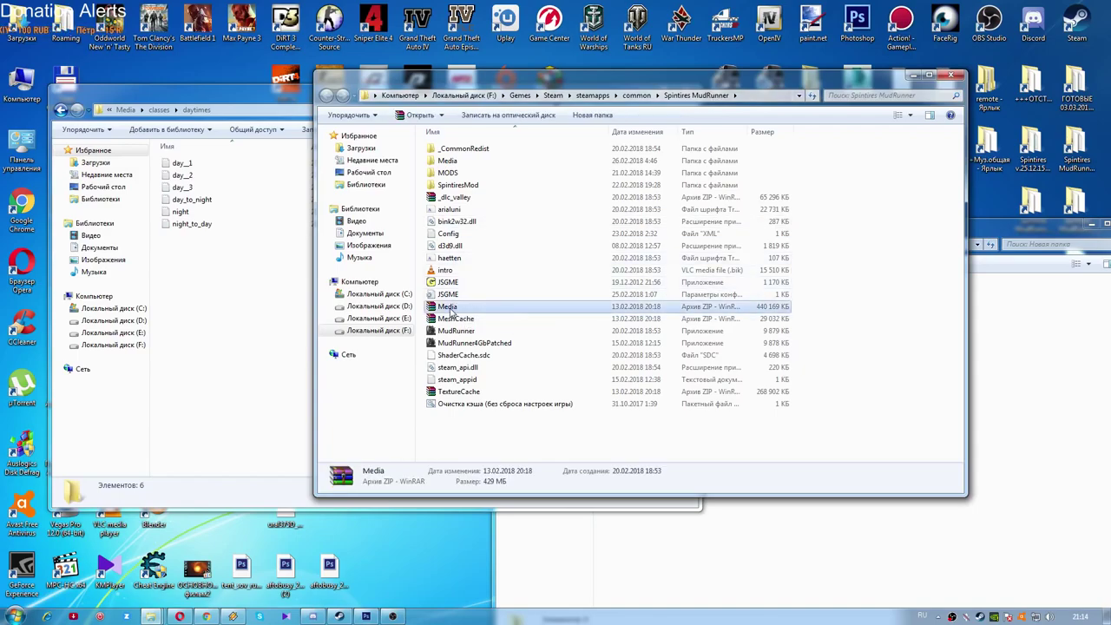
double_click(448, 311)
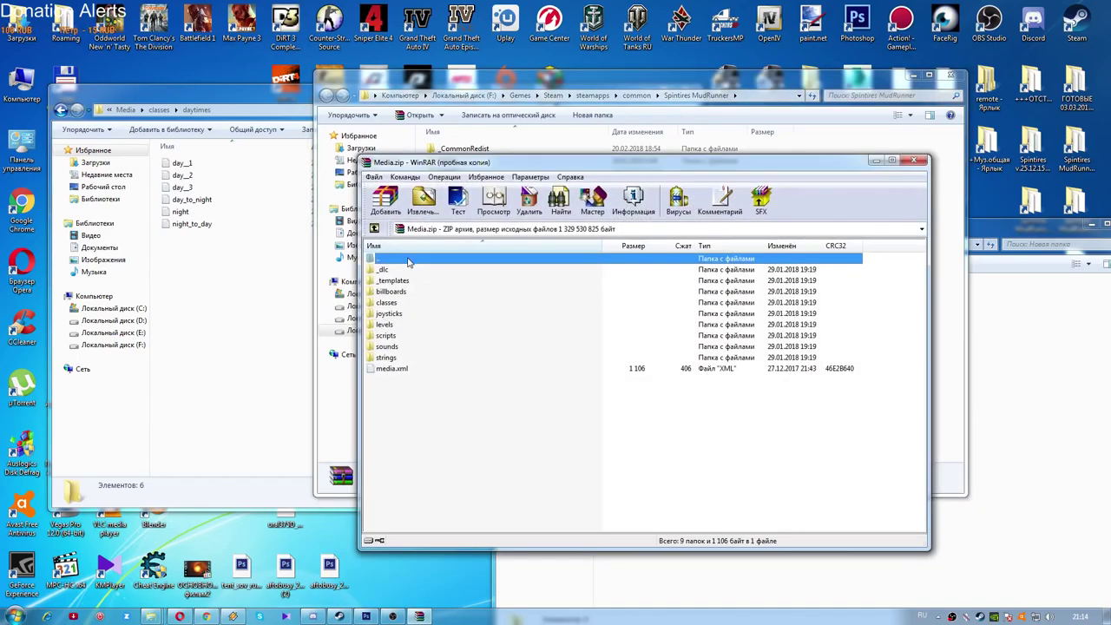
click(742, 305)
double_click(387, 303)
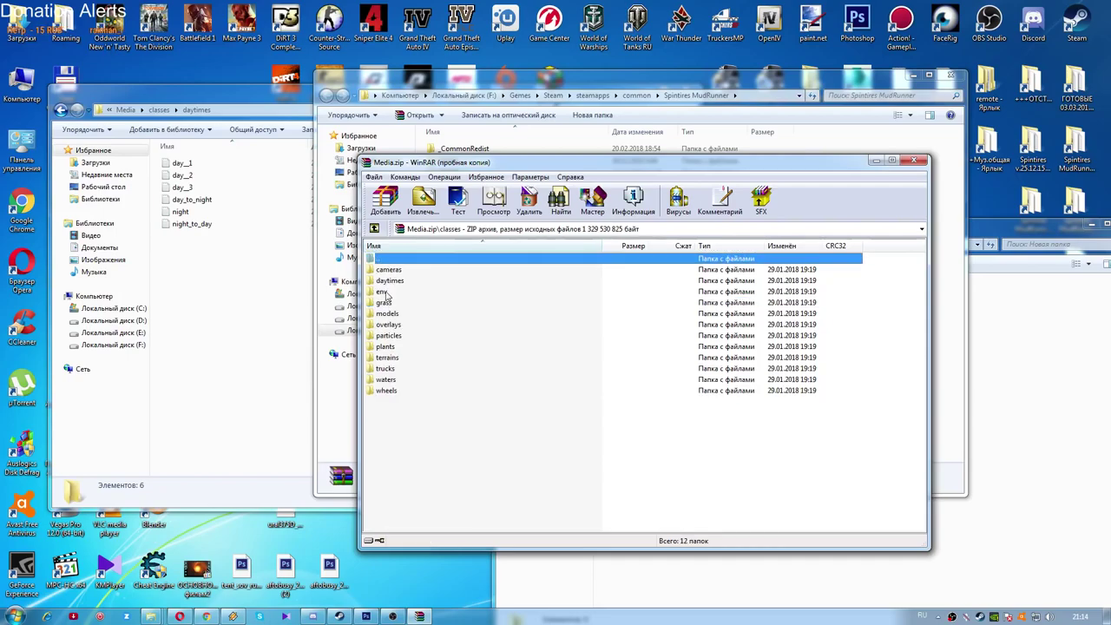
double_click(387, 281)
drag(379, 344, 454, 306)
drag(1067, 415, 1067, 414)
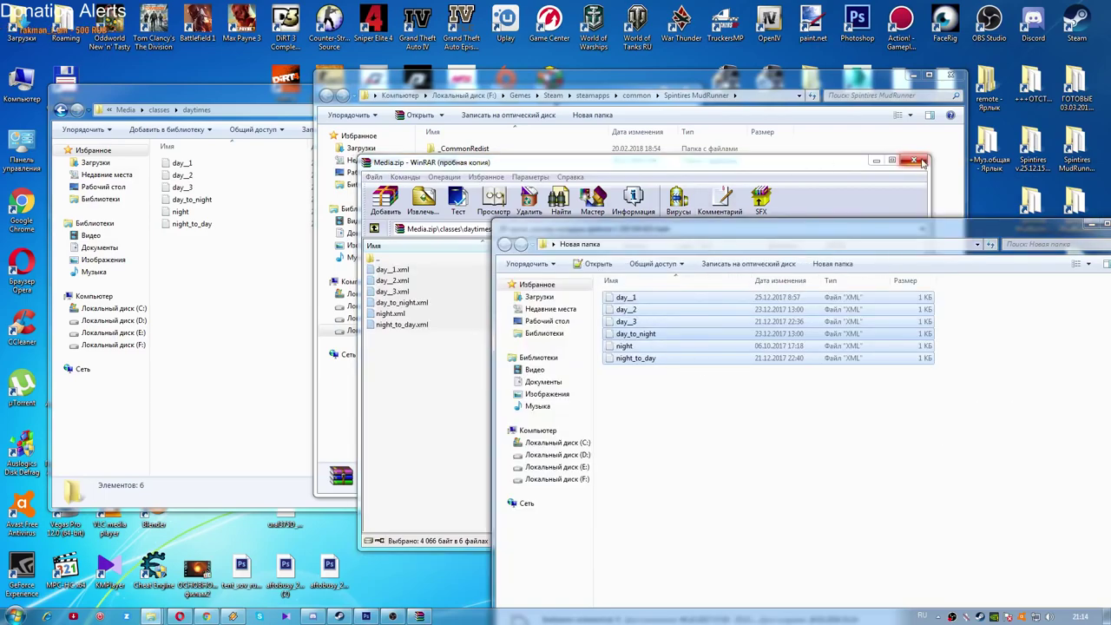
click(917, 163)
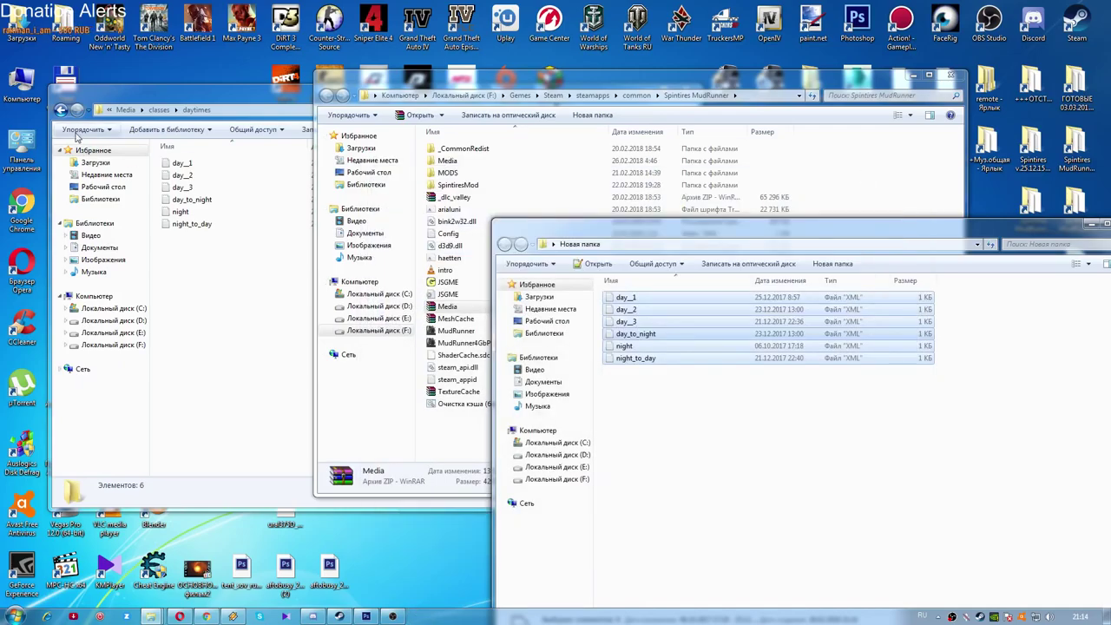
Return to the mod's main folder and open TextureCache to see which DDS files it replaces
click(61, 110)
click(60, 109)
click(61, 109)
double_click(182, 176)
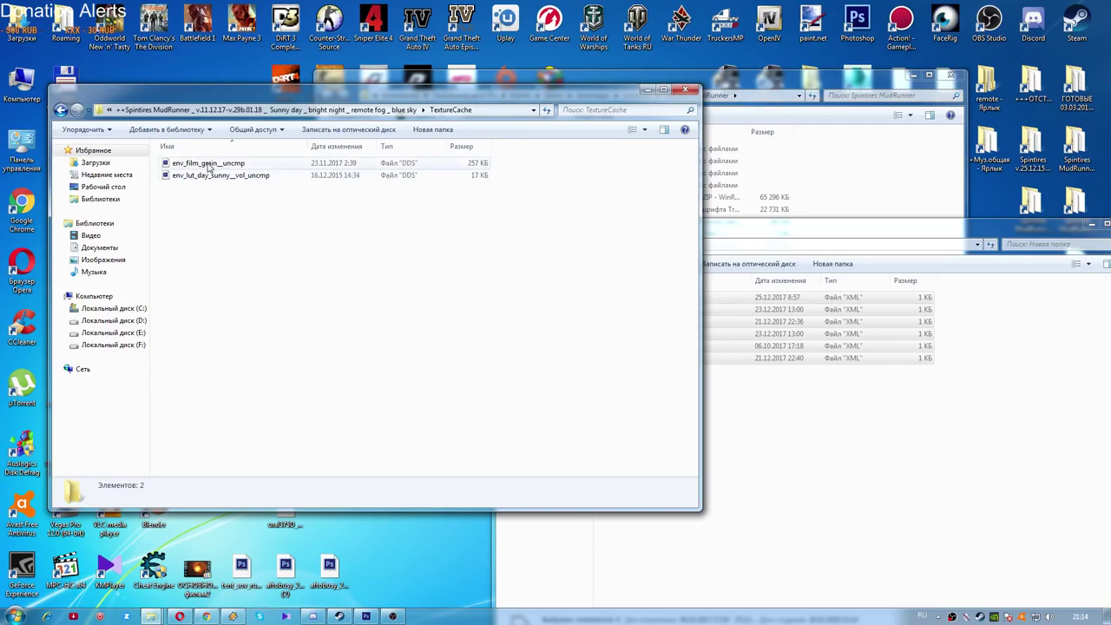
Copy env_film_grain__uncmp.dds and env_lut_day_sunny__vol_uncmp.dds from the game's TextureCache archive into the new desktop folder
click(725, 84)
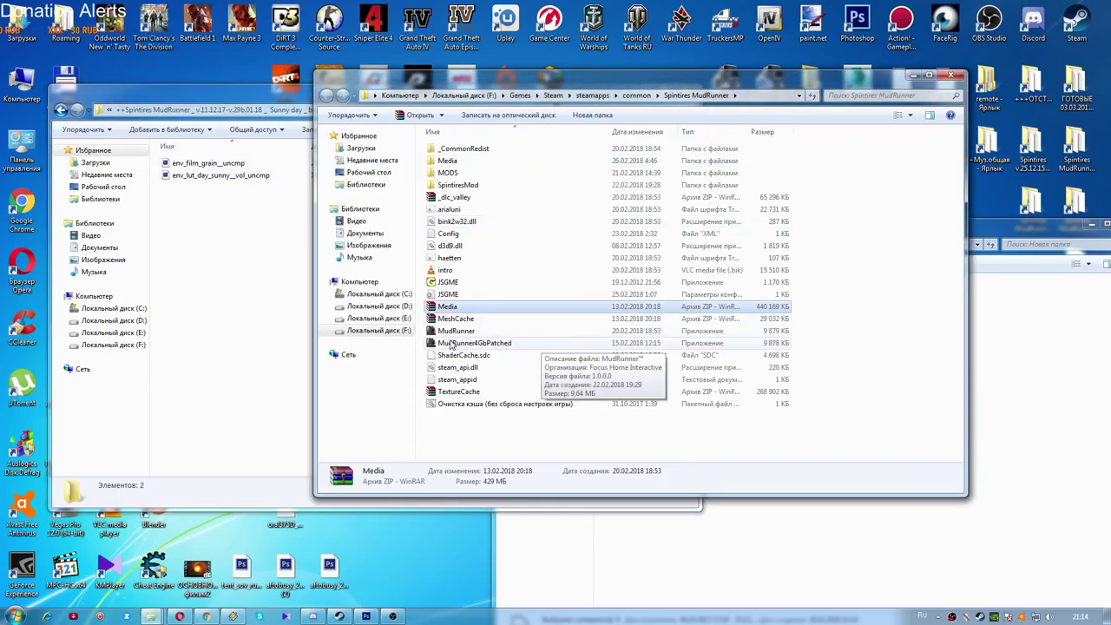
click(444, 393)
double_click(444, 393)
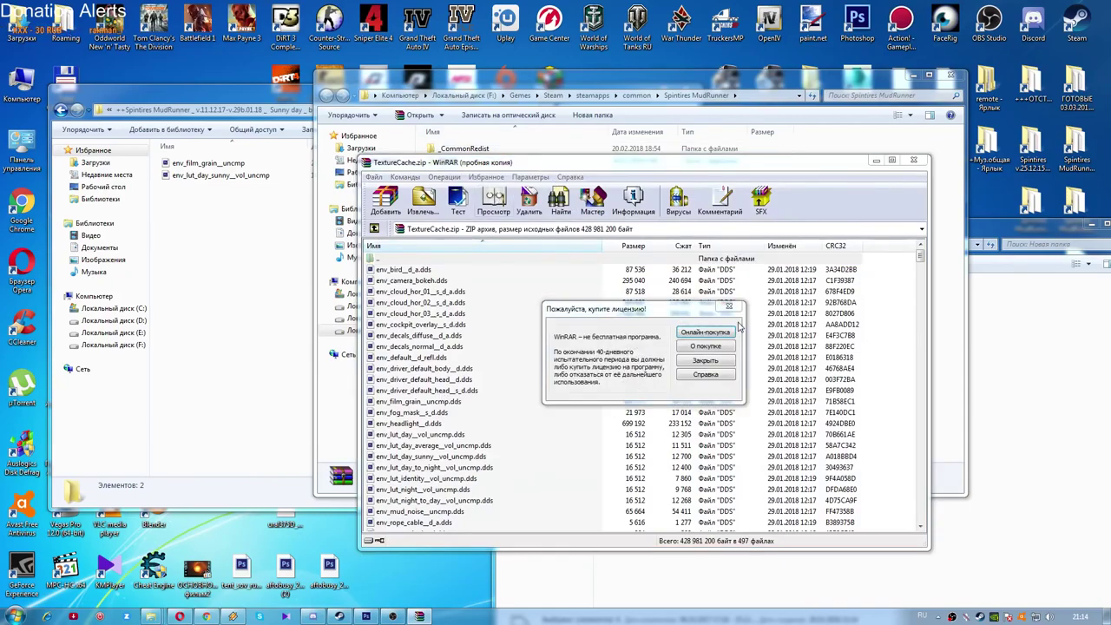
click(731, 306)
drag(573, 166, 579, 108)
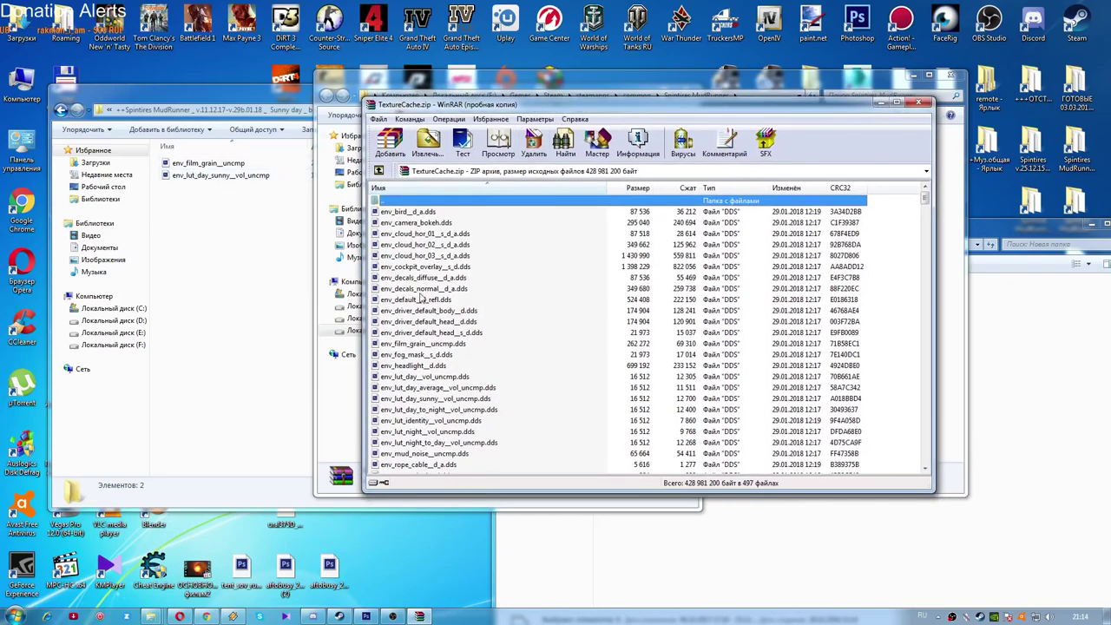
click(412, 345)
drag(412, 345, 629, 365)
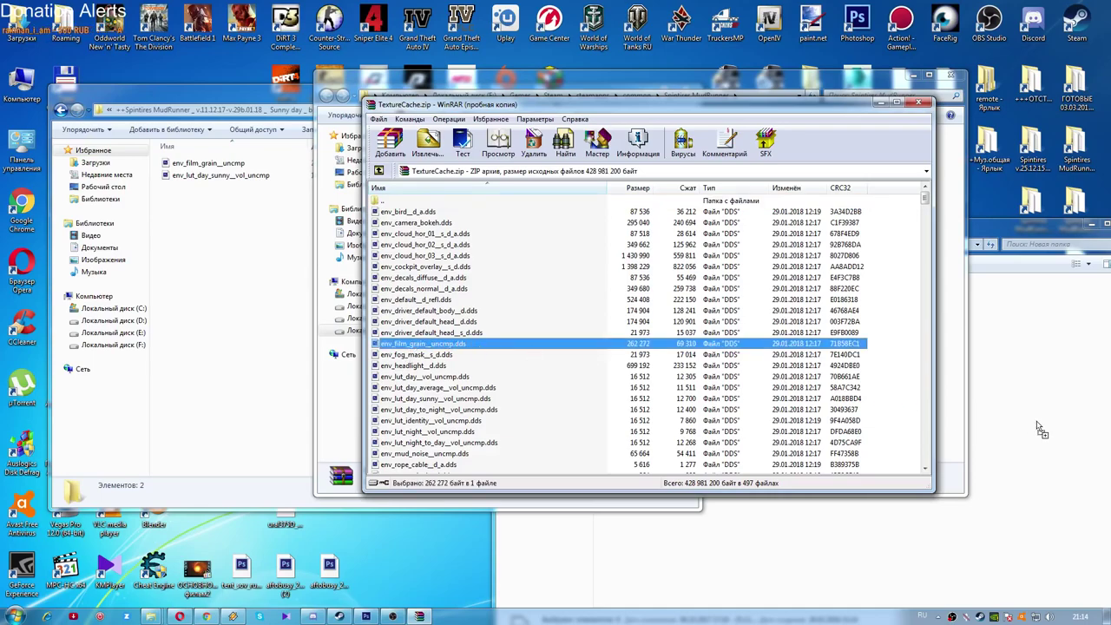
drag(1042, 431, 1039, 426)
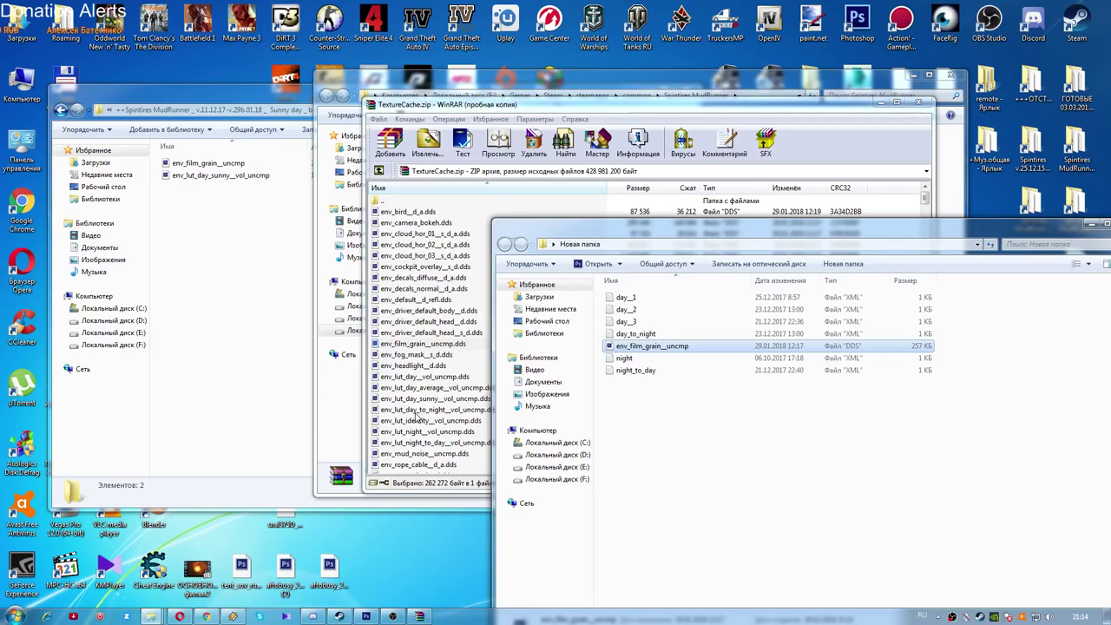
click(419, 405)
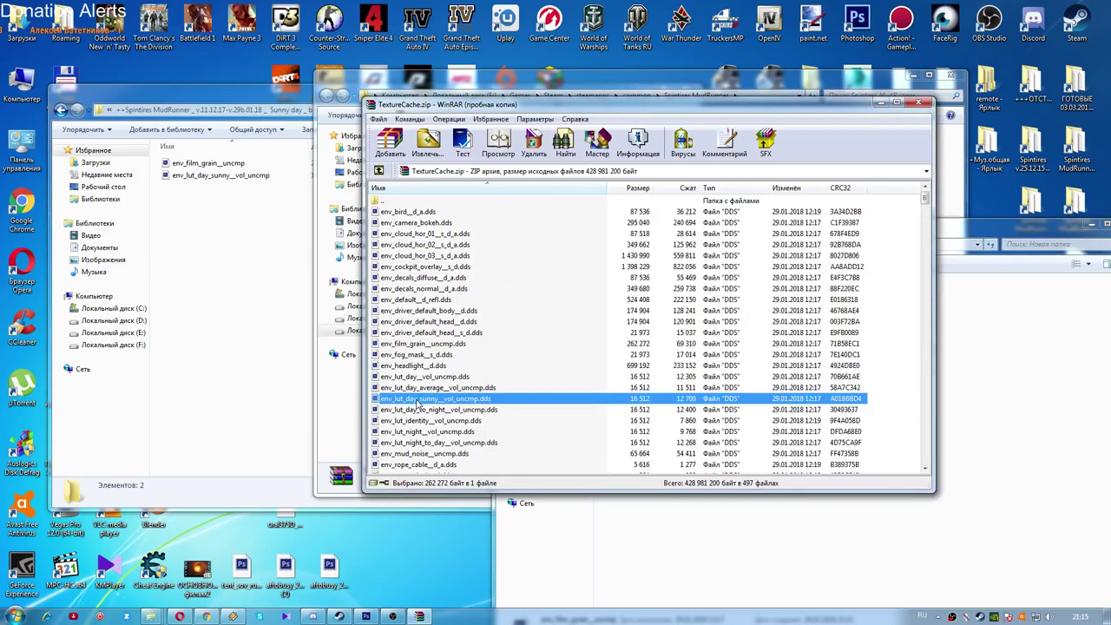
drag(1007, 433, 1029, 431)
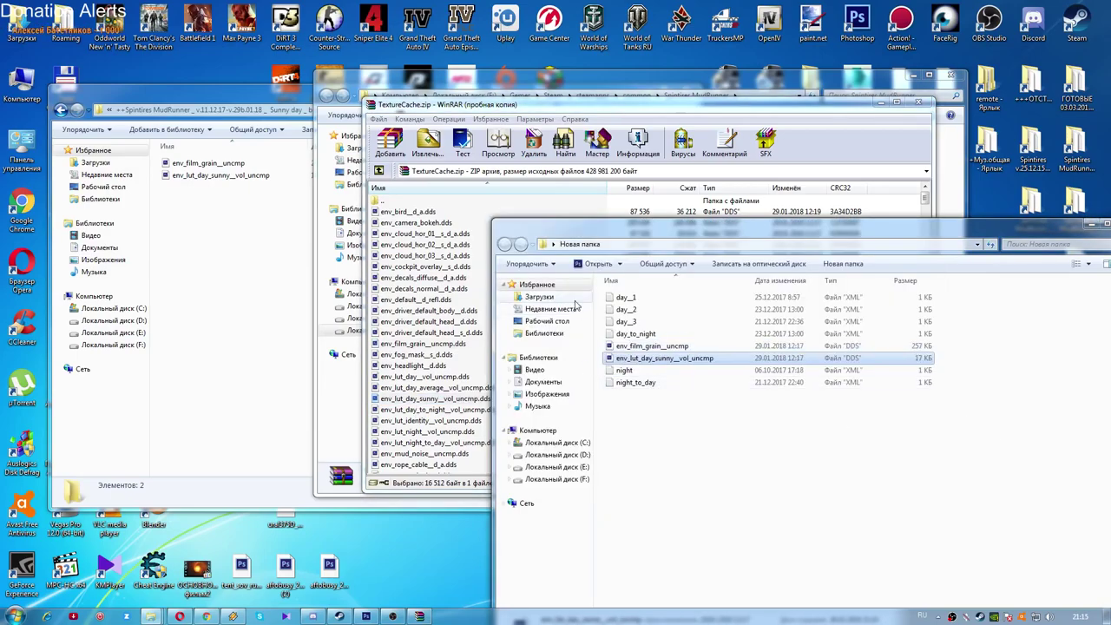
Move the backup folder window clear of its neighbours, close it, and close the TextureCache archive
drag(615, 240, 653, 244)
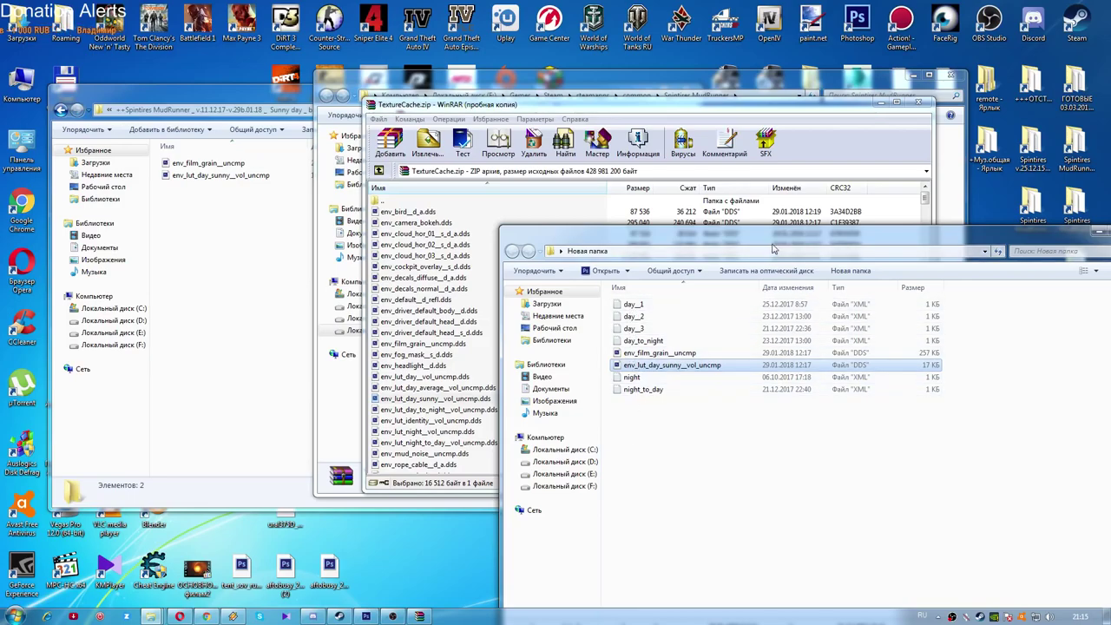
drag(772, 250, 863, 287)
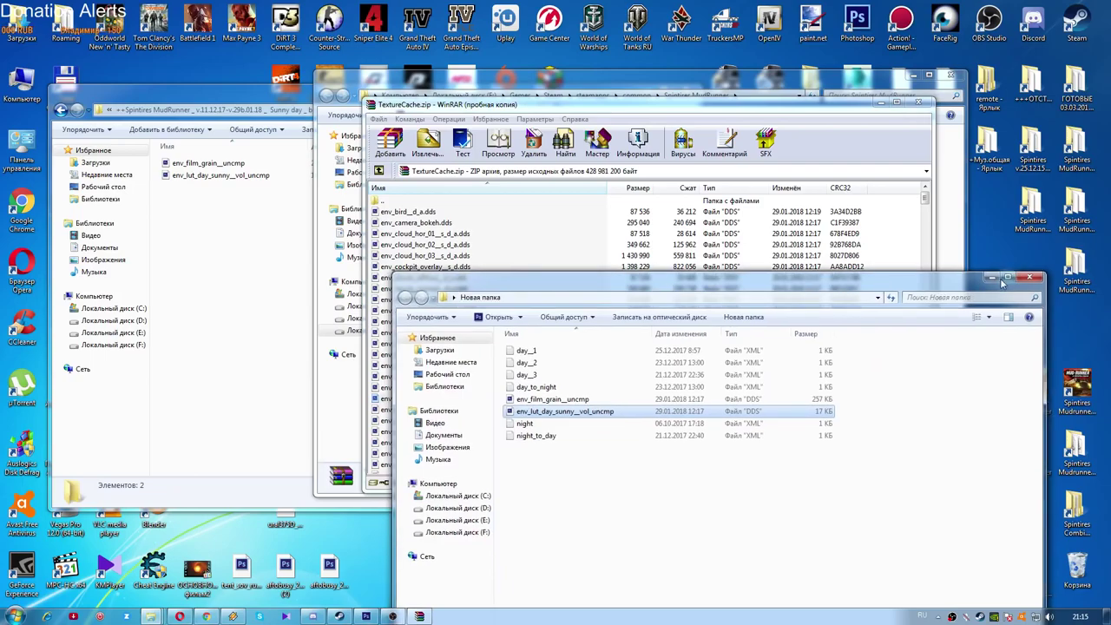
click(1030, 278)
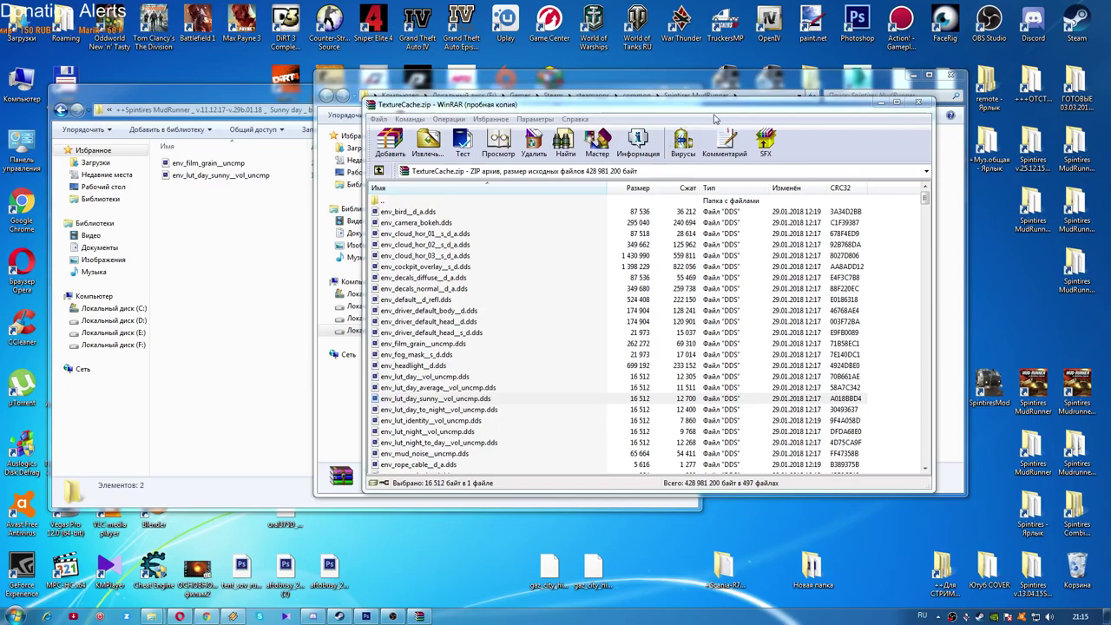
click(918, 102)
Launch MudRunner from the game folder, and bring up the Winamp player over the game and minimize it
drag(538, 82, 623, 67)
click(542, 314)
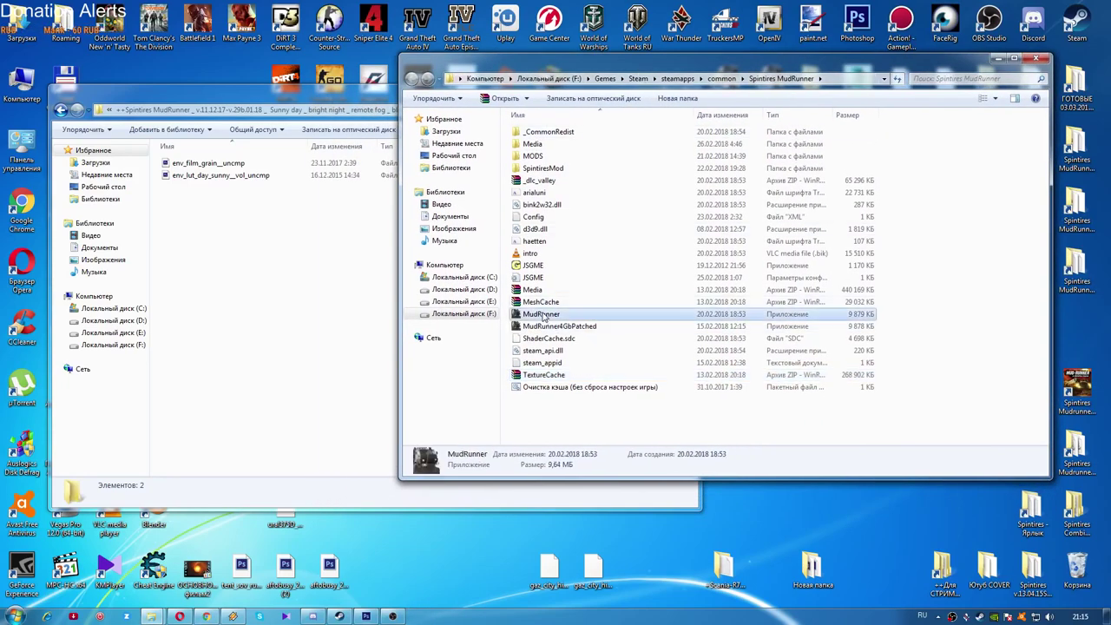
double_click(541, 314)
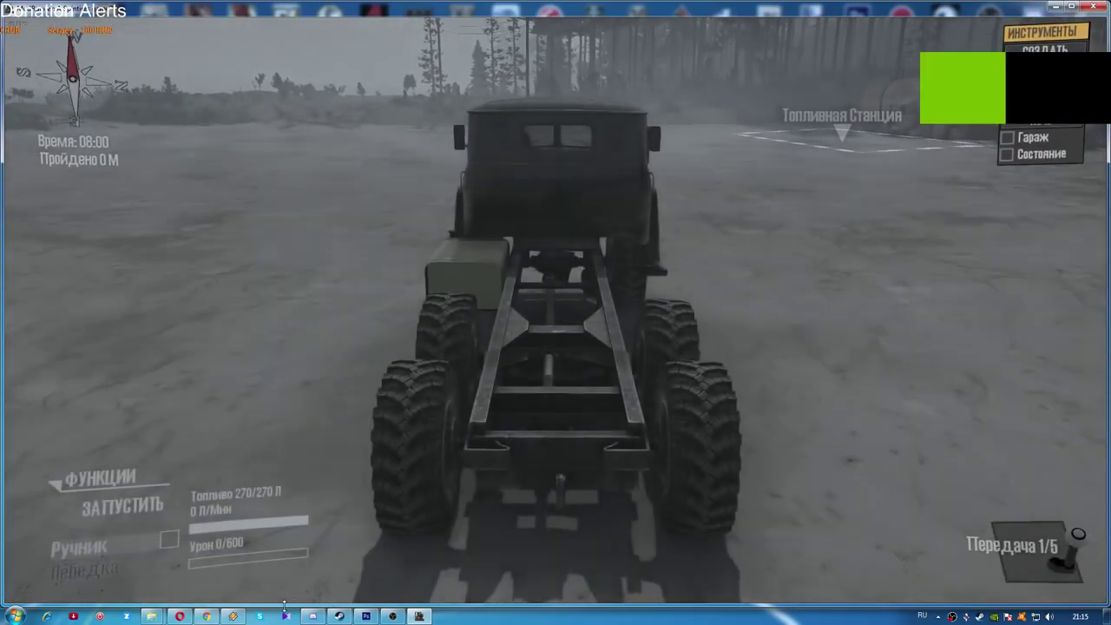
click(233, 615)
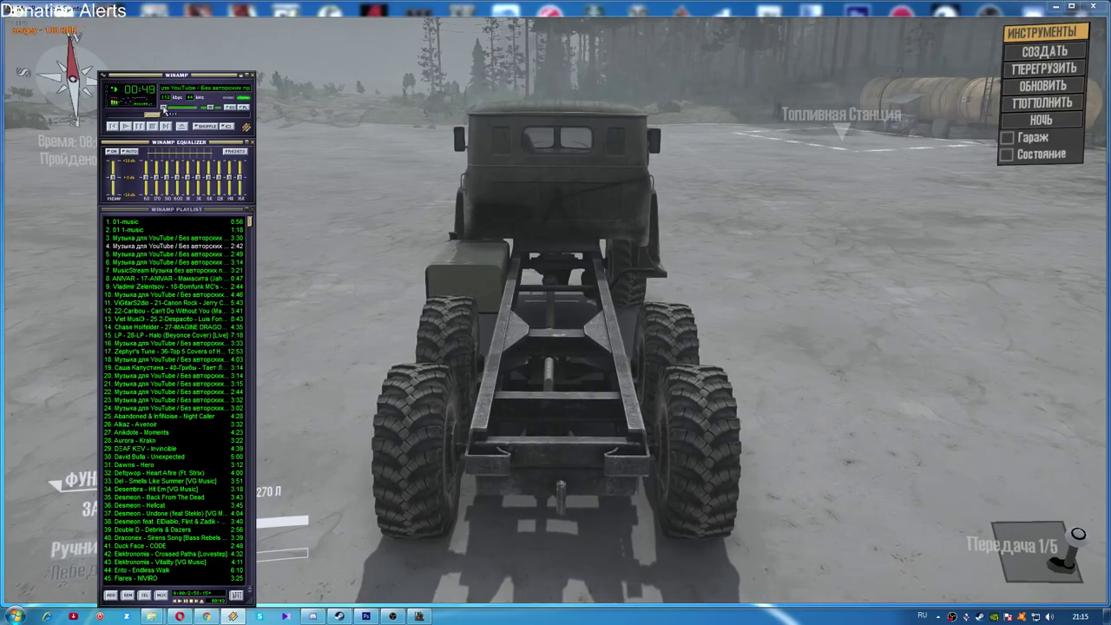
click(242, 78)
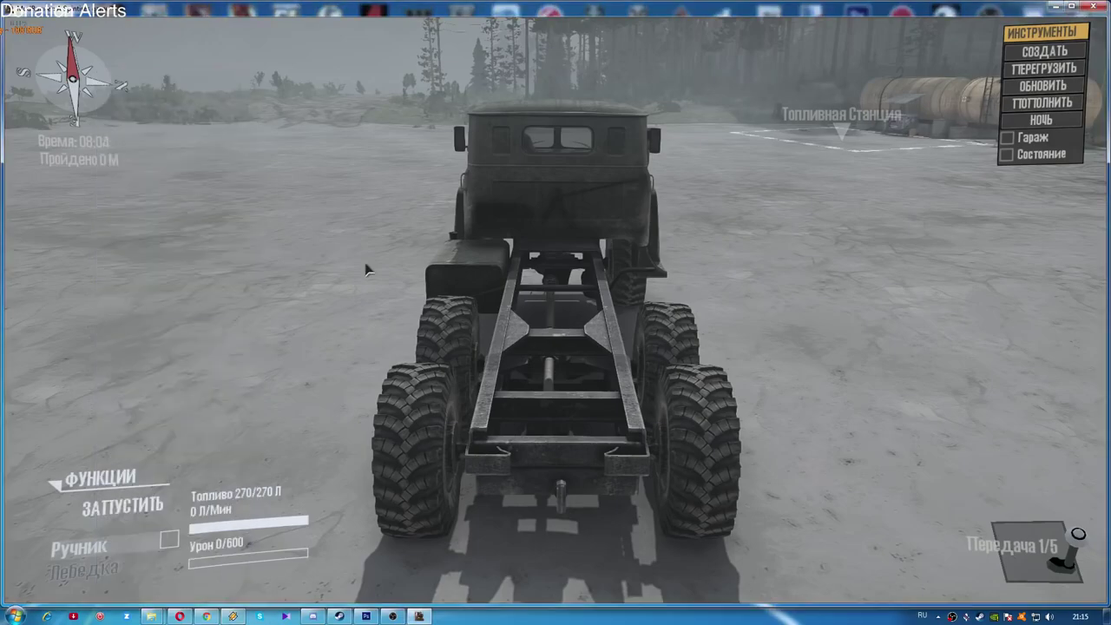
Orbit the camera around the truck, check the game's settings from the pause menu, accept them and resume play
drag(555, 313, 1081, 321)
key(w)
key(Escape)
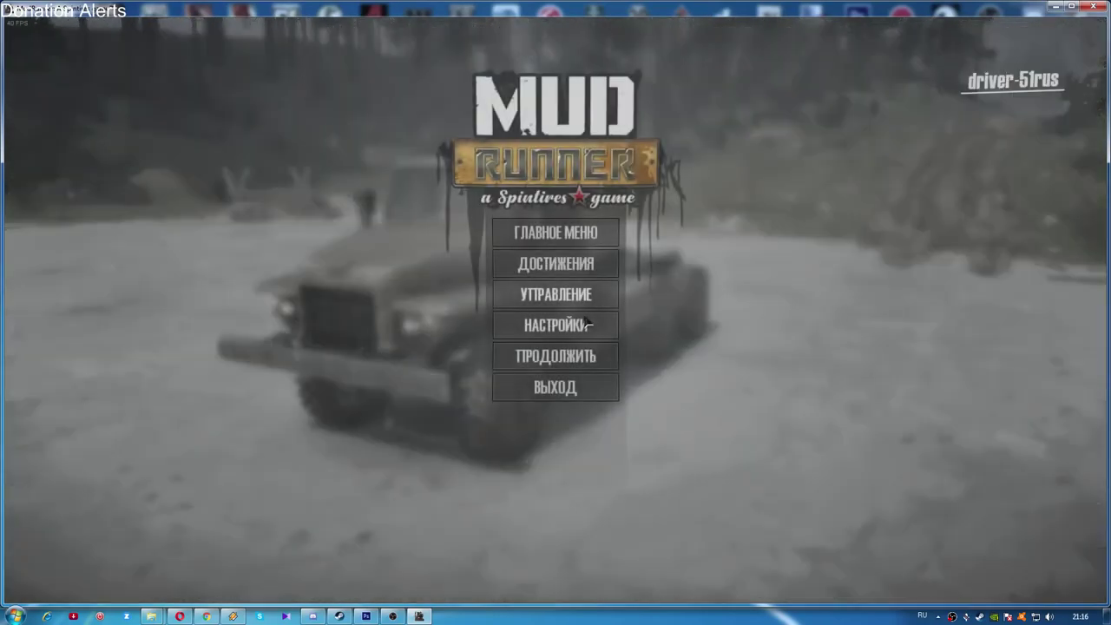
click(560, 334)
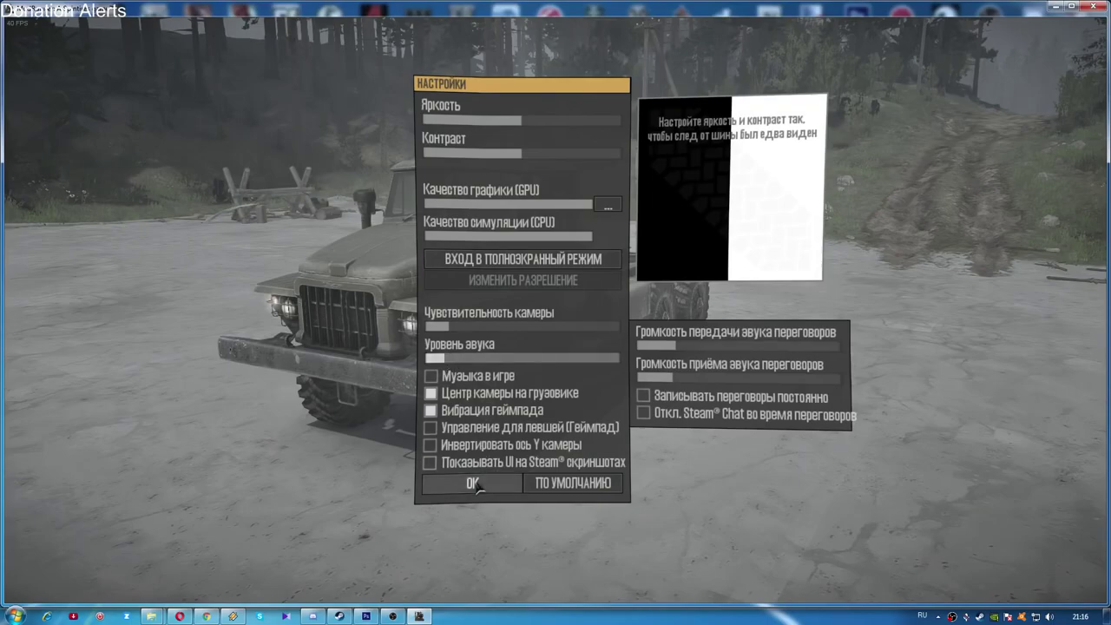
click(473, 483)
click(544, 364)
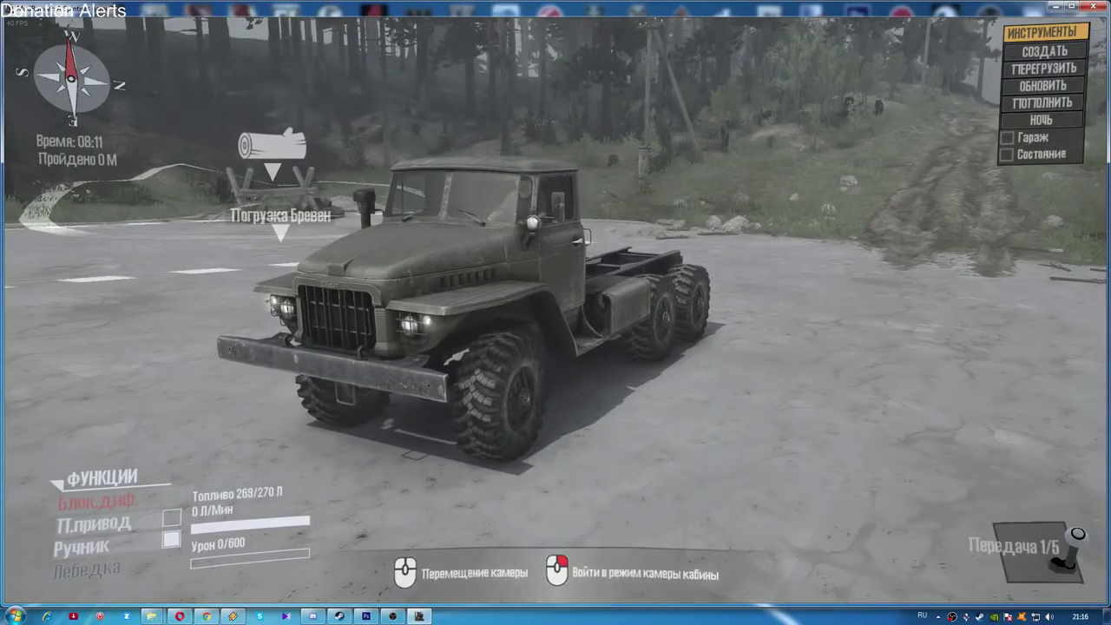
Drive the truck across the lot and along the dirt track, reverse it, and orbit the camera to inspect the original daytime look
key(w)
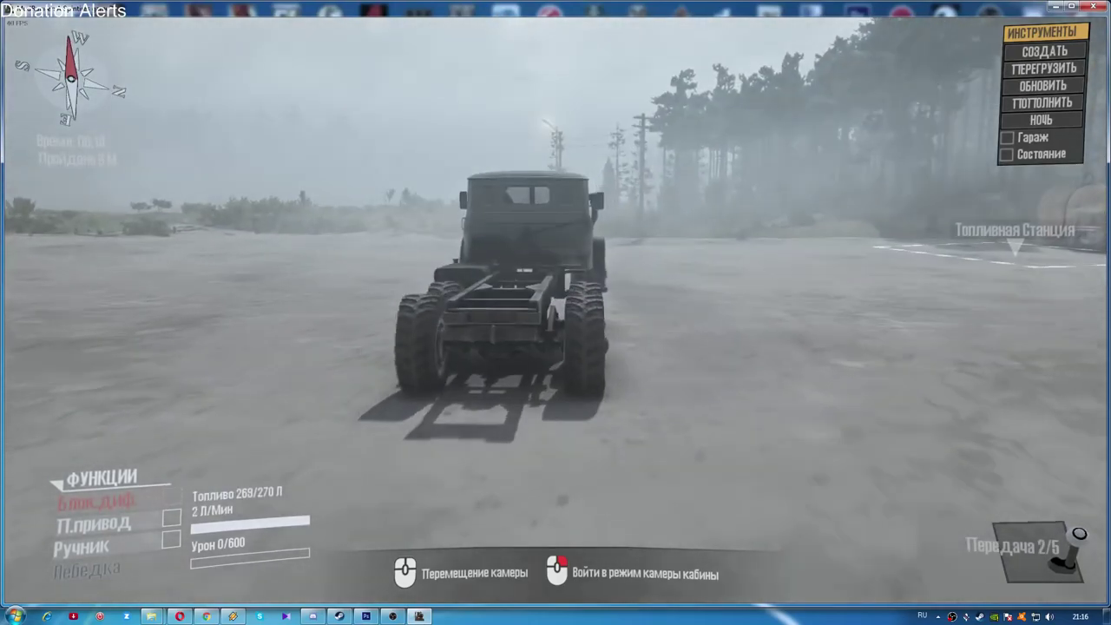
key(a)
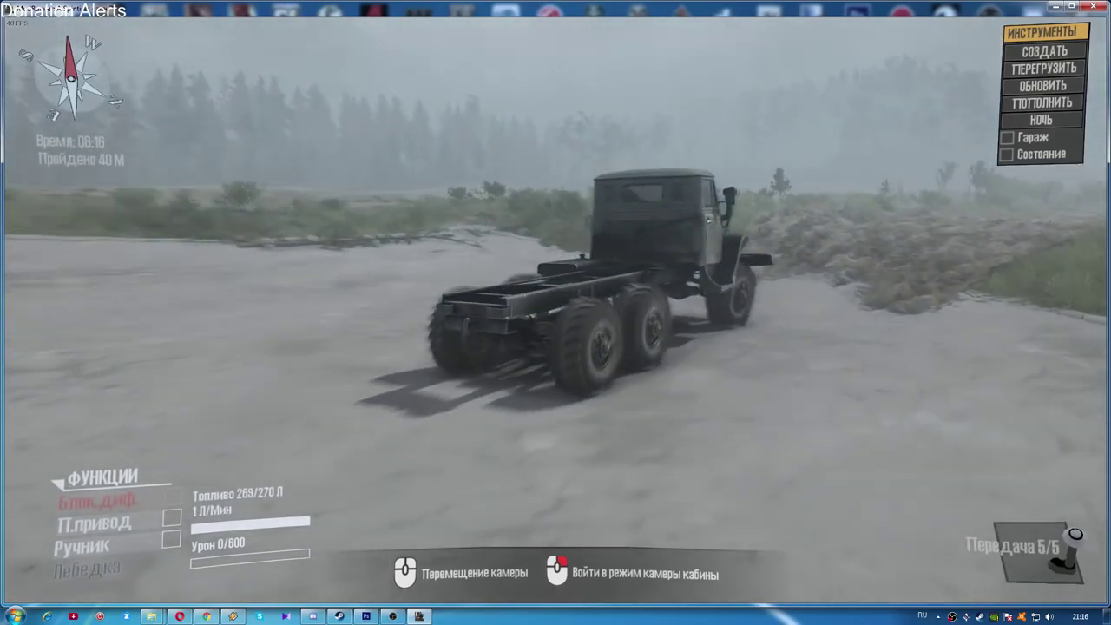
key(w)
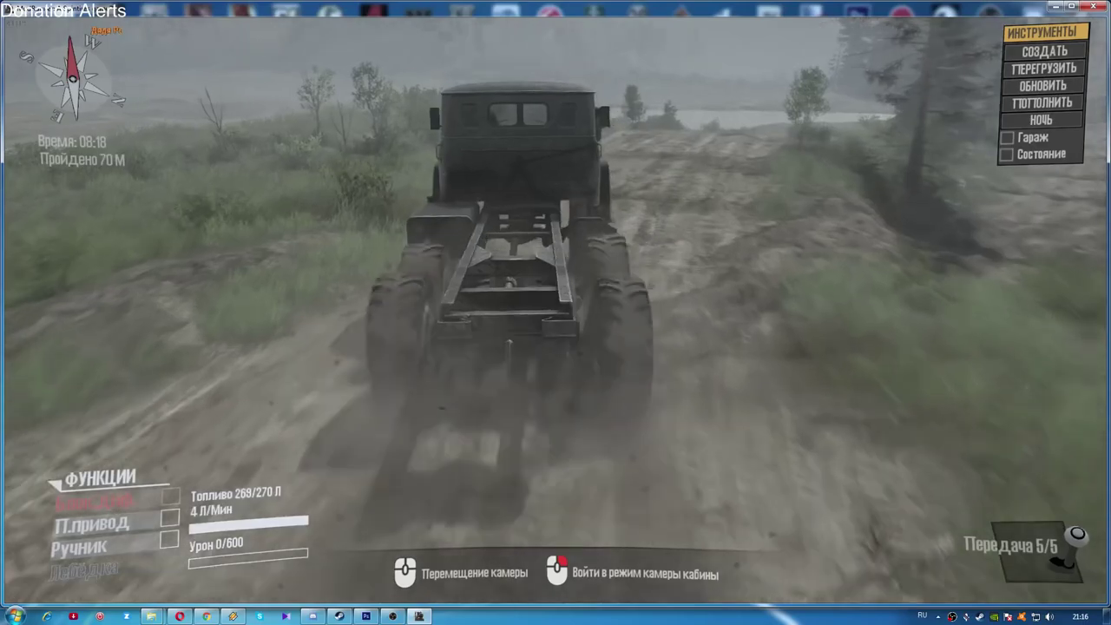
key(d)
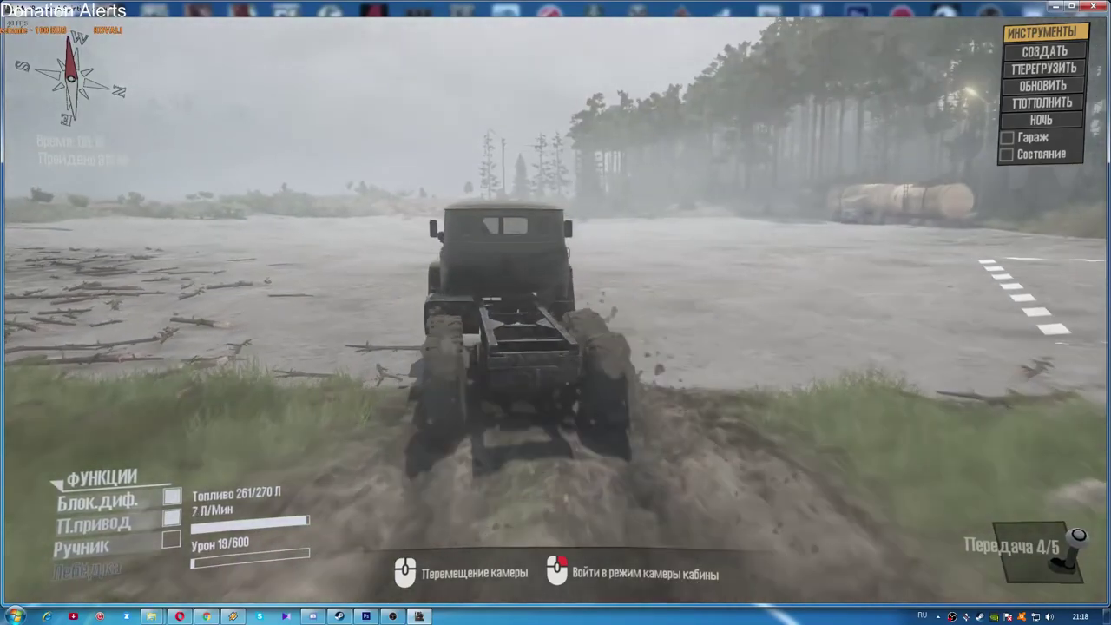
key(s)
drag(365, 570, 276, 569)
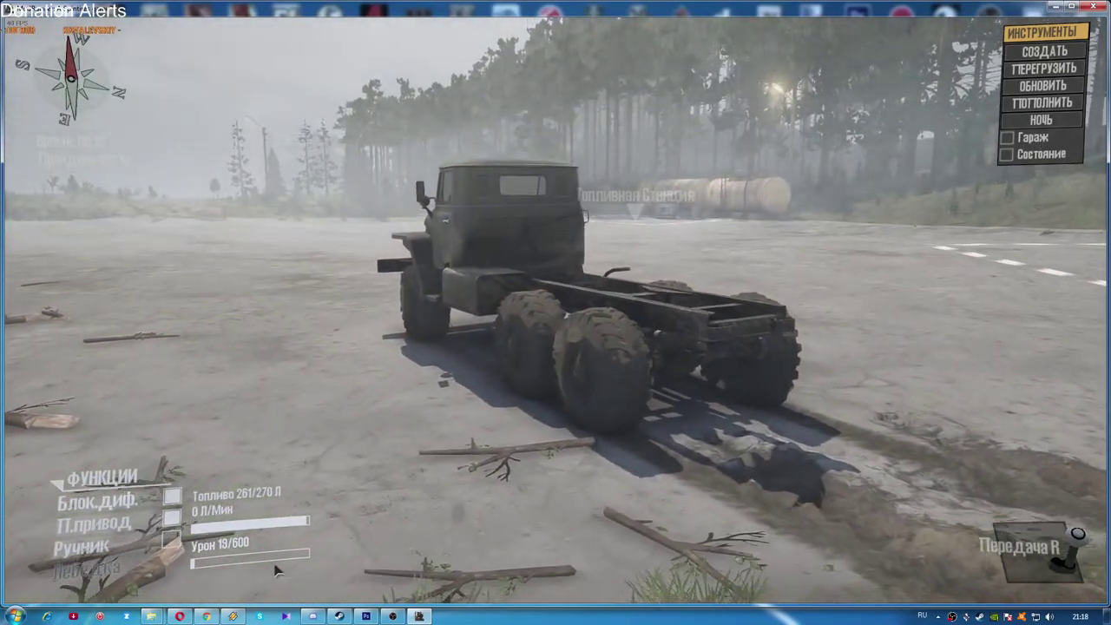
Switch to Chrome, open the Spintires driver-51rus group's full links list on VK and browse down to its MudRunner download links
click(207, 616)
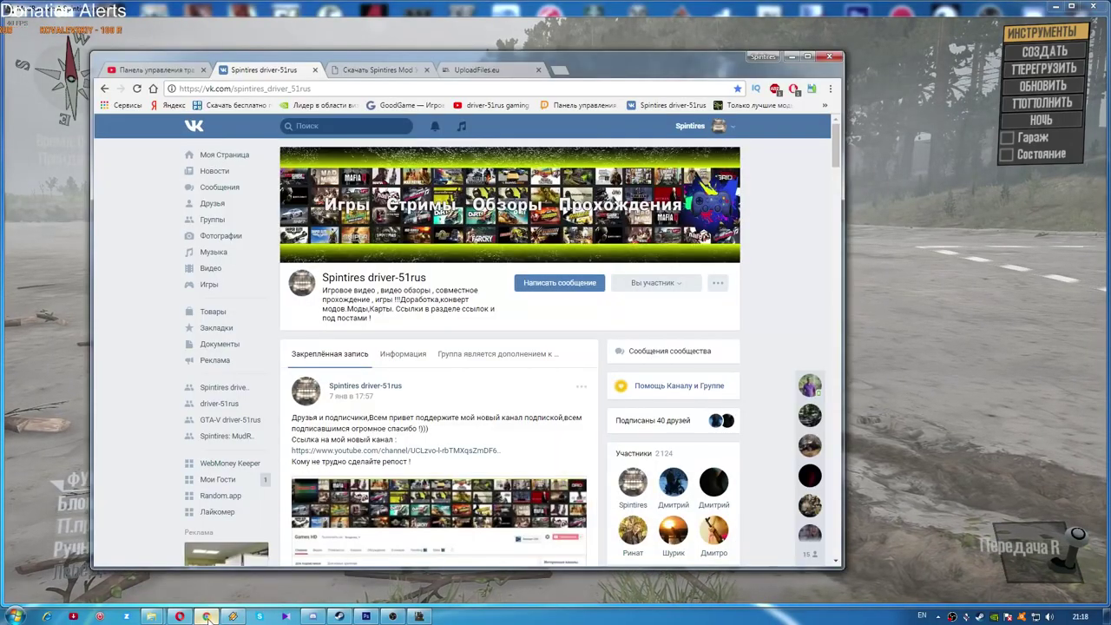
scroll(662, 441, down, 4)
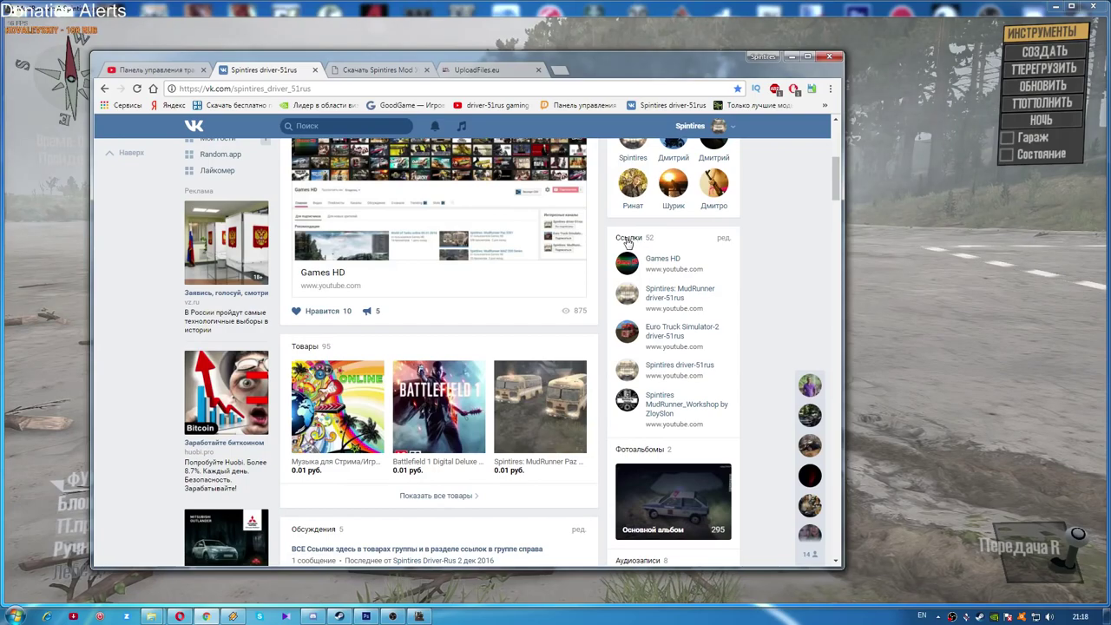
click(628, 240)
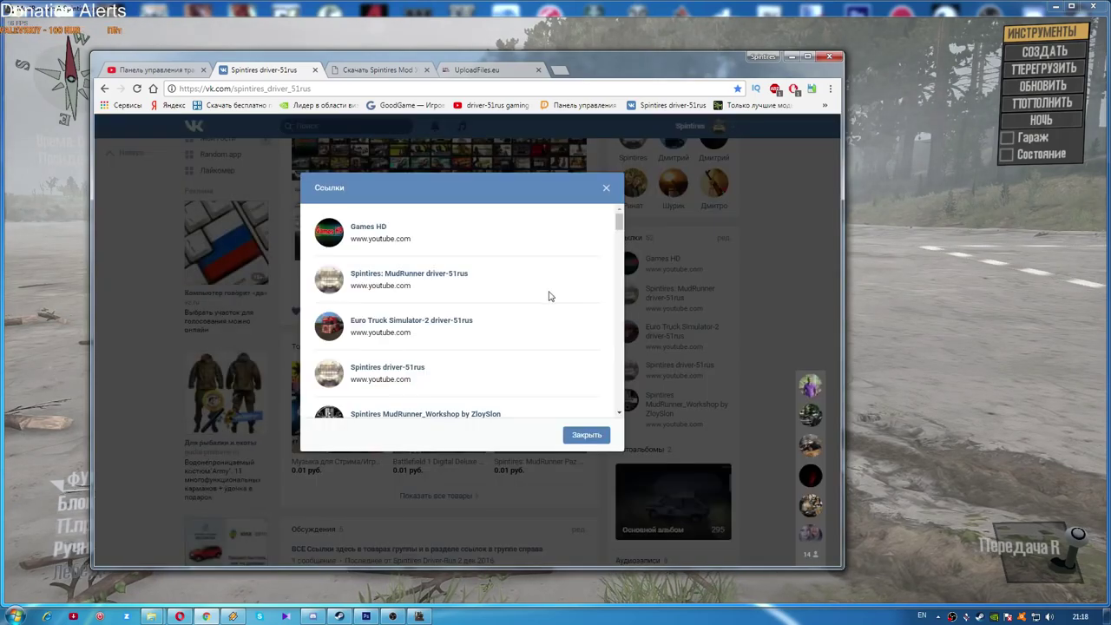
scroll(526, 280, down, 3)
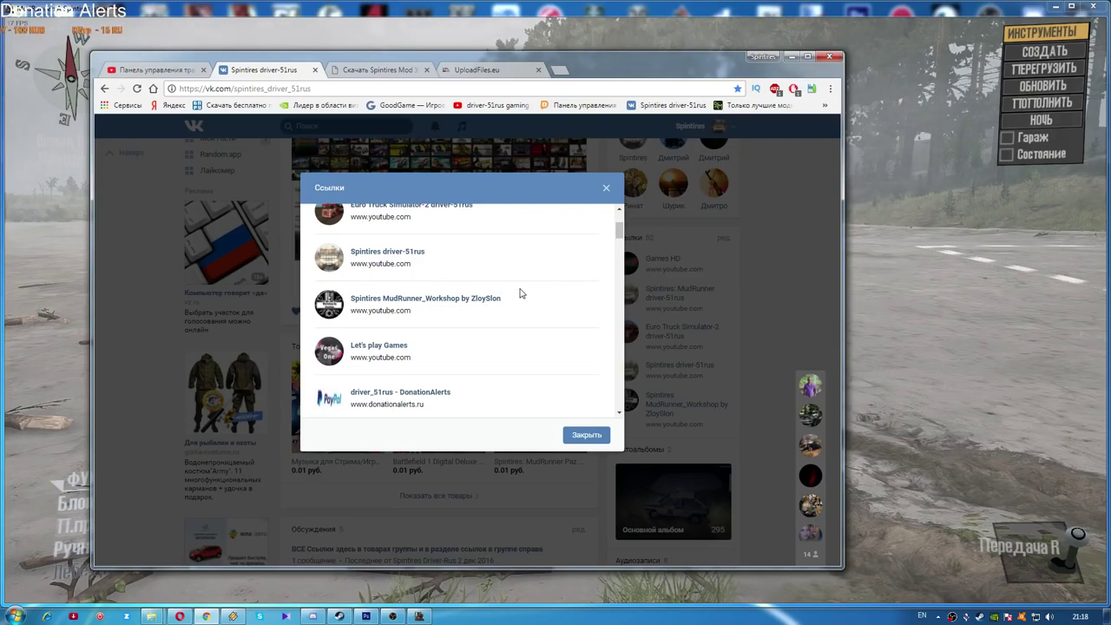
scroll(524, 293, down, 9)
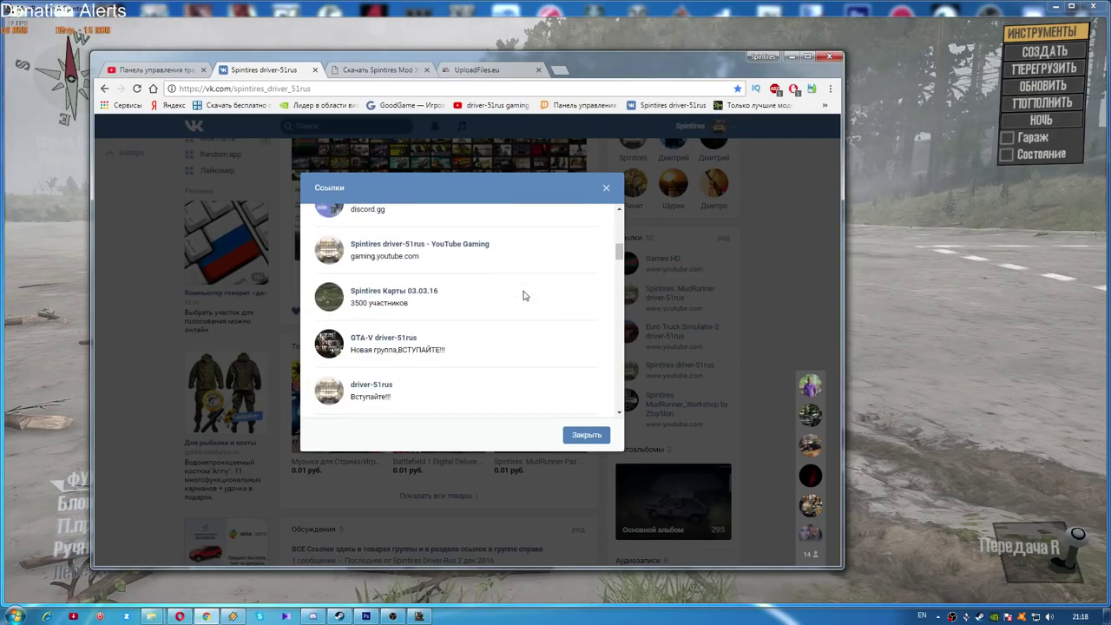
scroll(521, 296, down, 4)
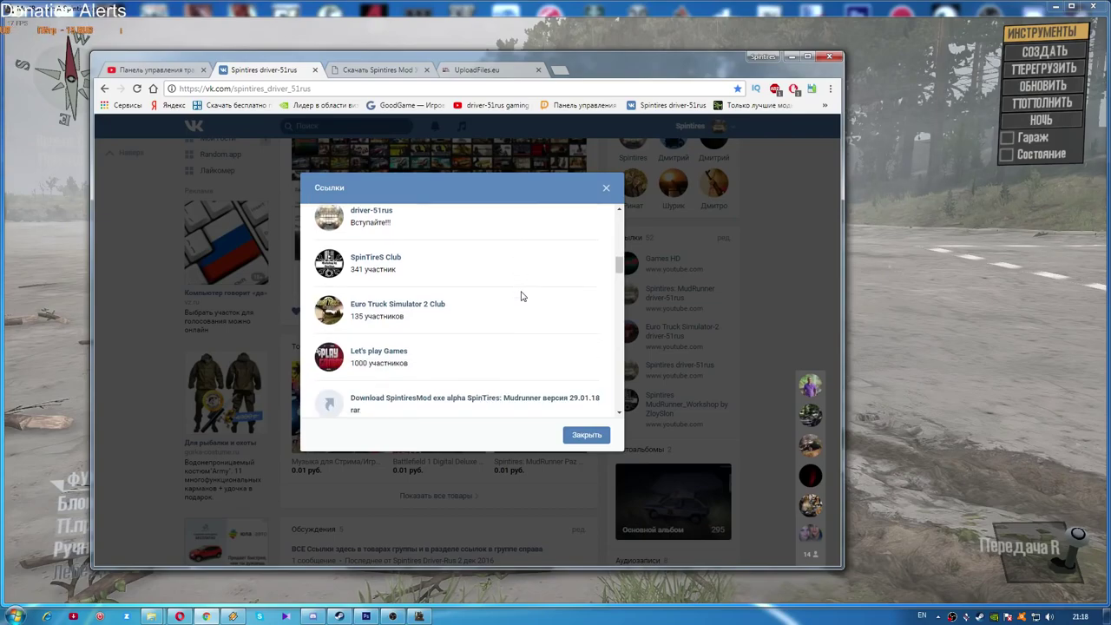
scroll(504, 299, down, 1)
scroll(500, 299, down, 2)
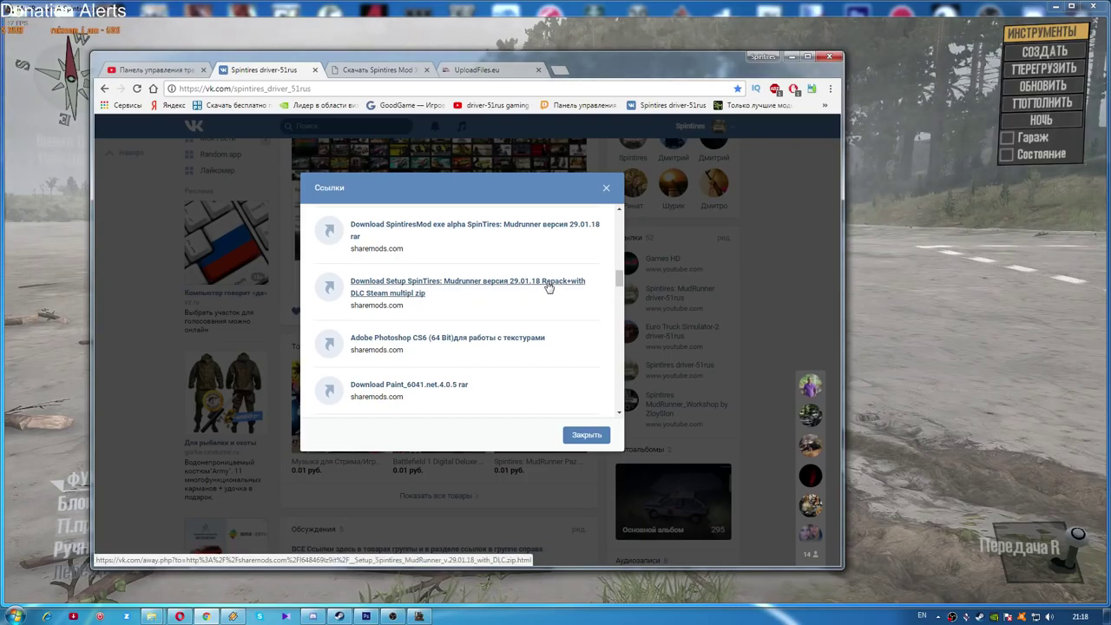
Review the tool, repack and editor download links in the list, close it and minimize the browser to return to the game
scroll(478, 307, down, 1)
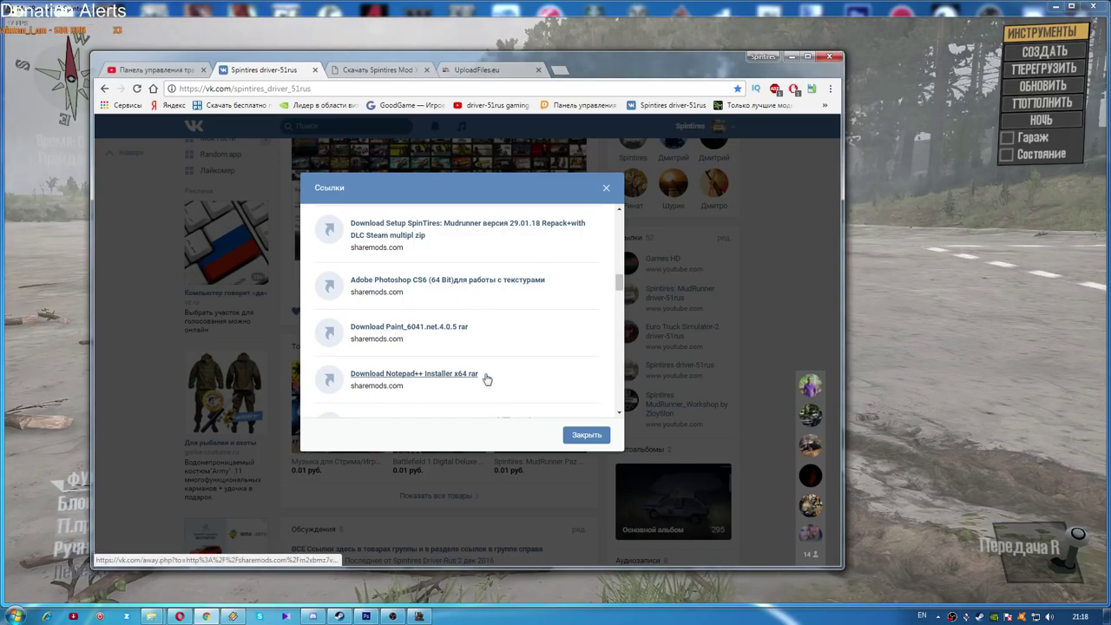
scroll(486, 379, down, 2)
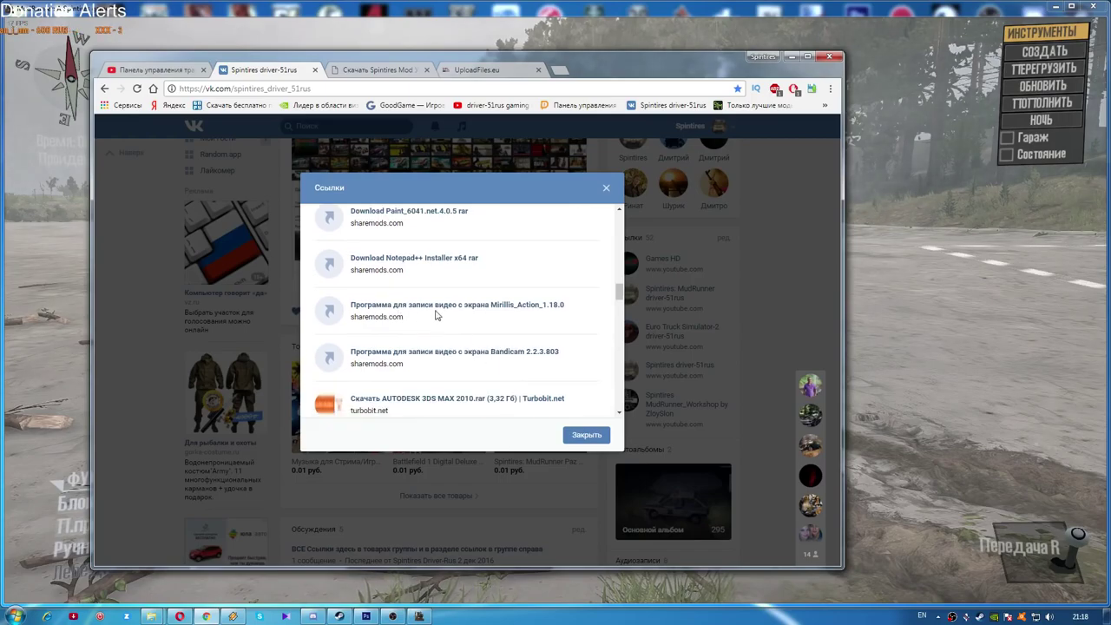
scroll(475, 362, down, 2)
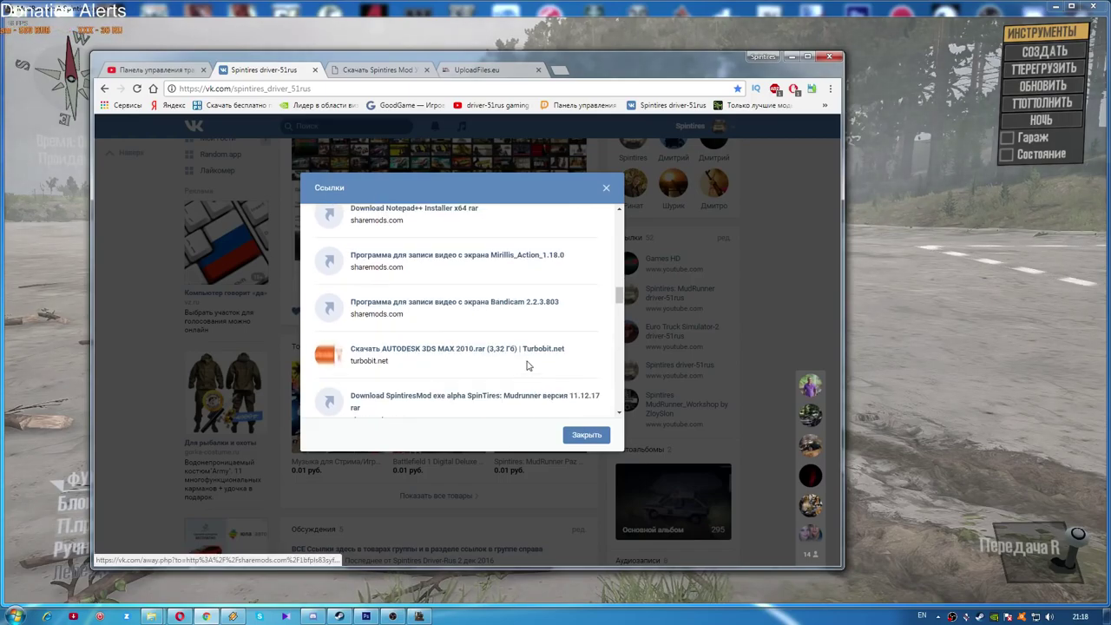
scroll(469, 343, down, 1)
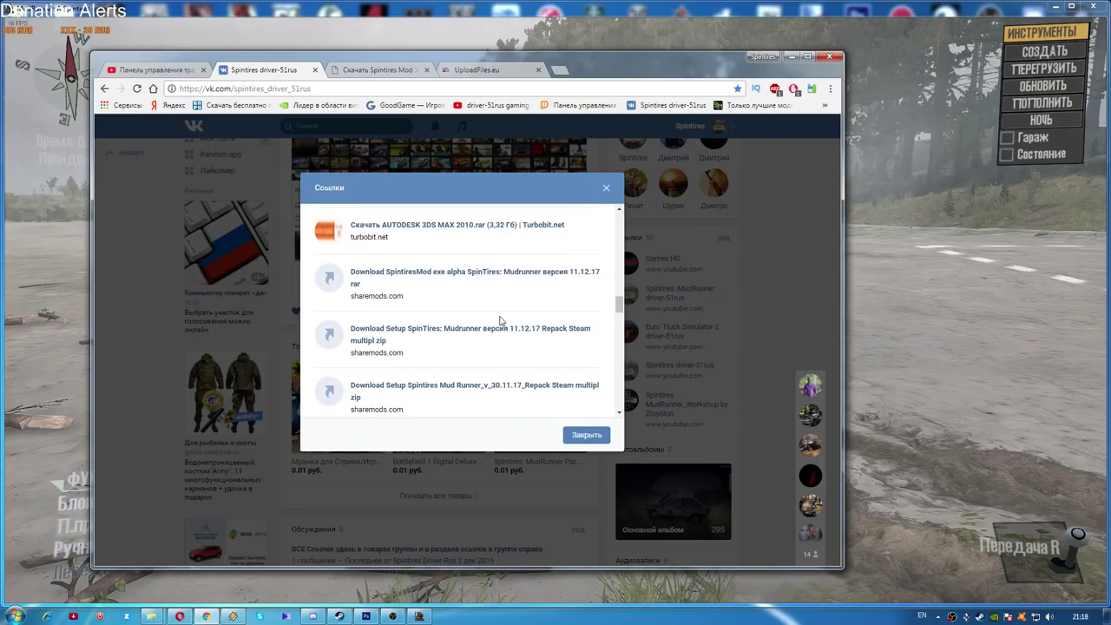
scroll(498, 339, down, 3)
scroll(498, 349, down, 4)
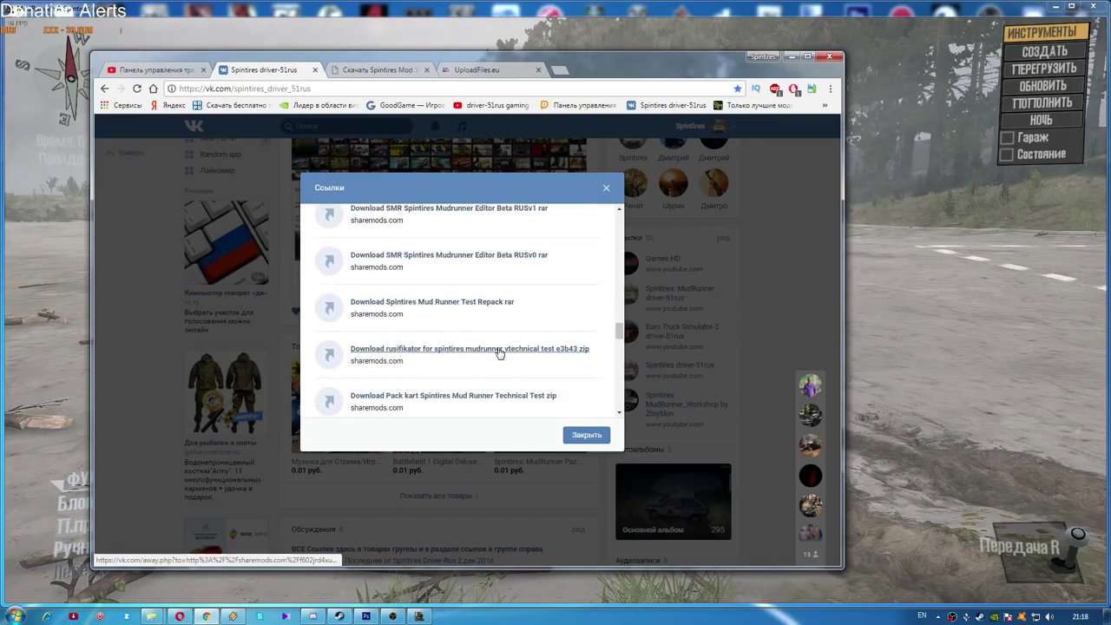
scroll(499, 351, up, 4)
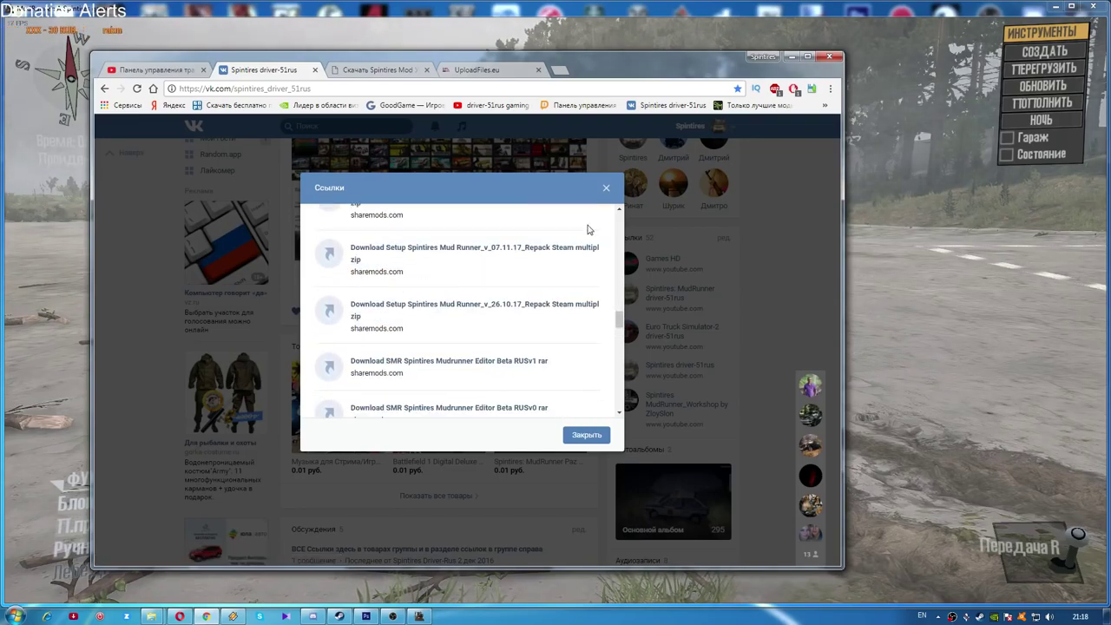
click(606, 188)
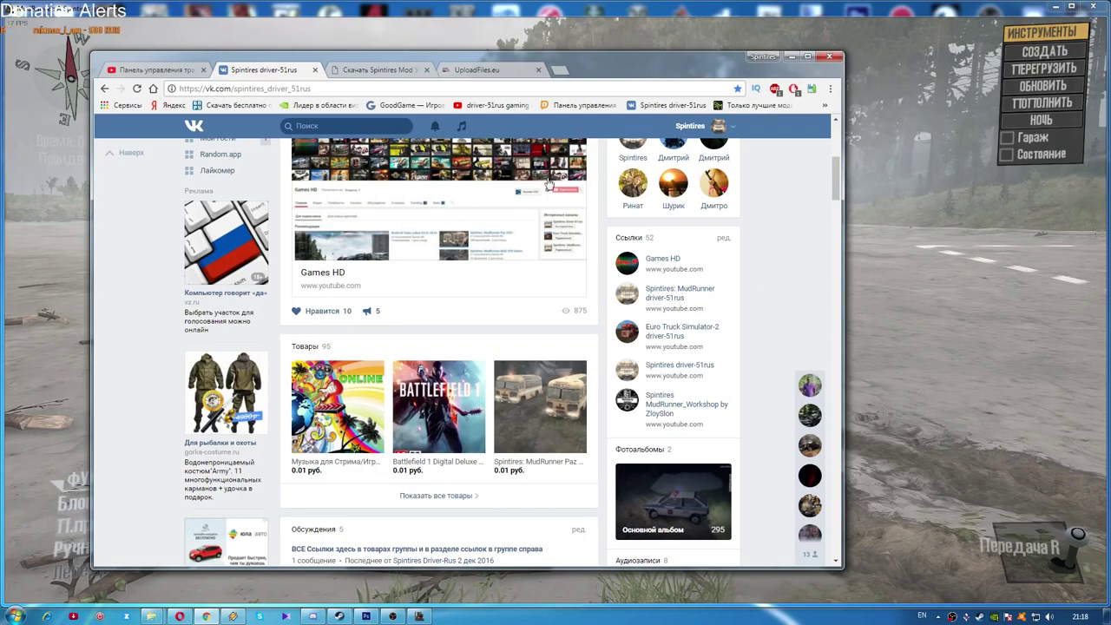
click(791, 58)
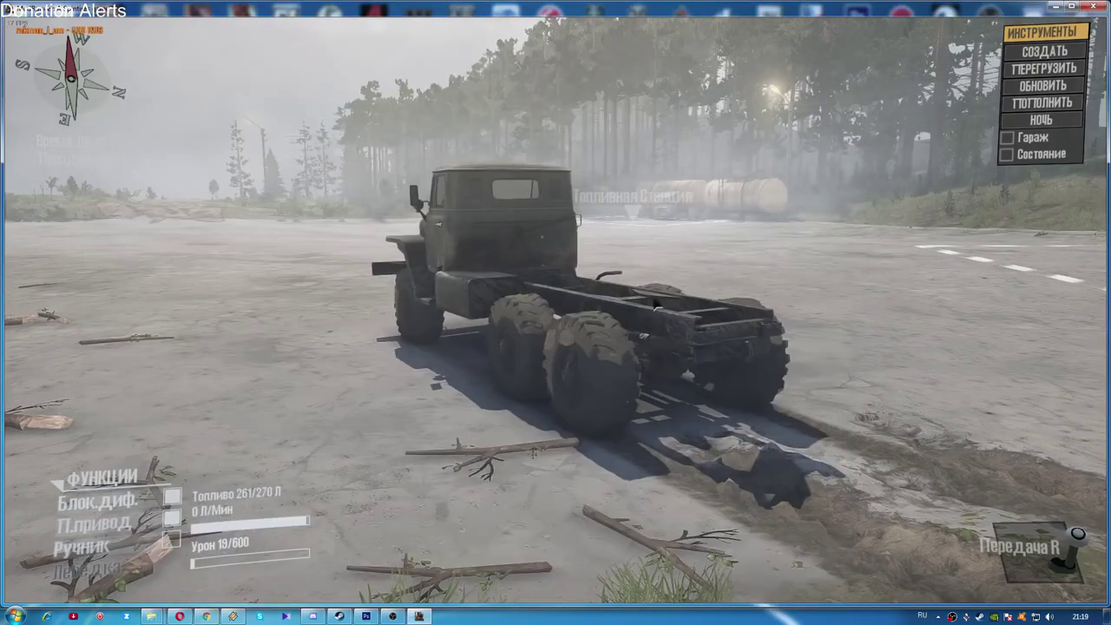
Orbit around the truck, switch the game to night to inspect the original night look, and minimize the game window
drag(873, 235, 905, 197)
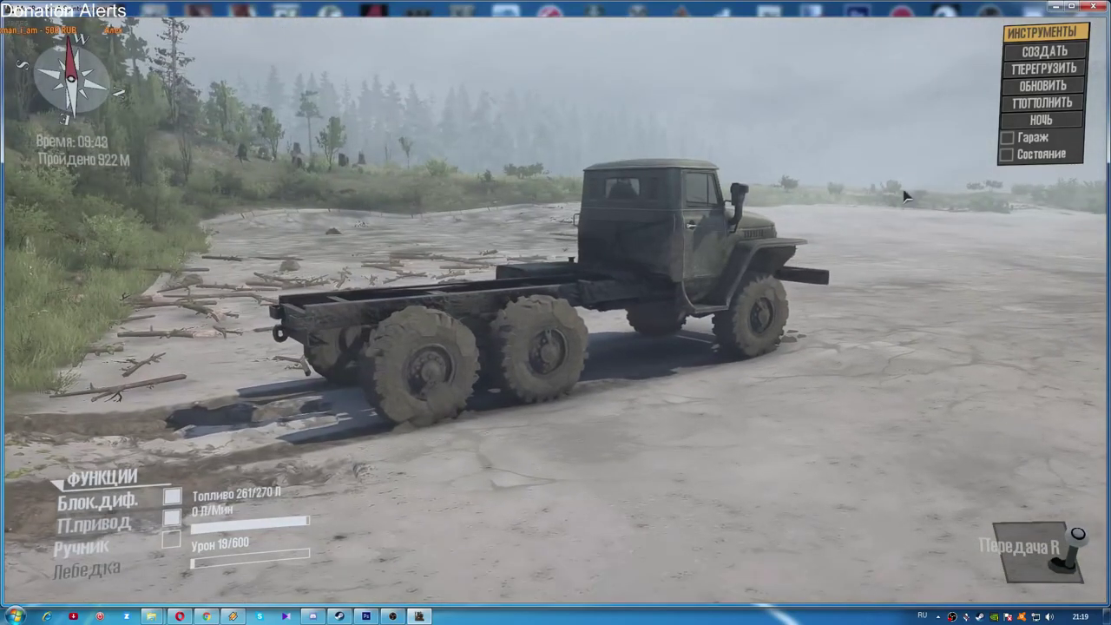
click(1029, 125)
drag(844, 391, 816, 392)
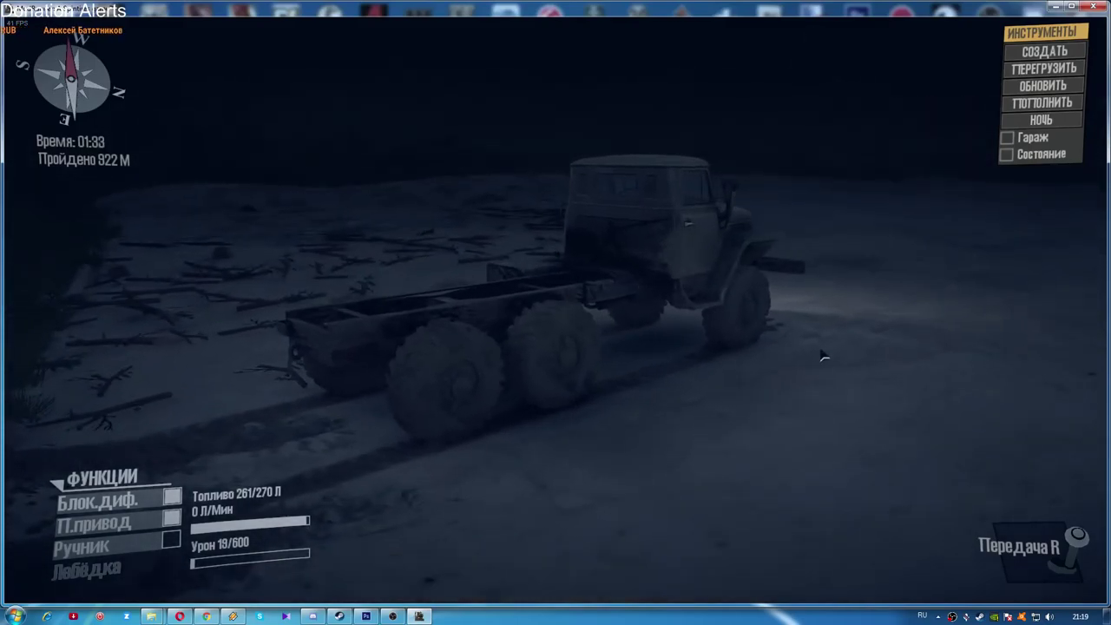
click(1059, 8)
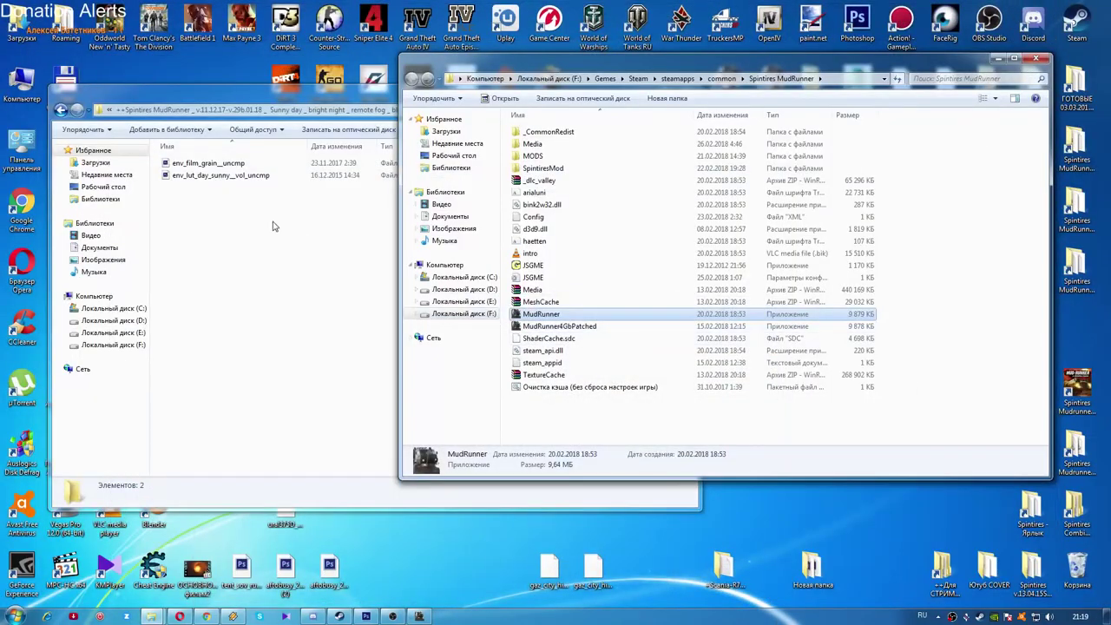
Open the mod's Media\classes\daytimes folder, highlight its three numbered day files, and select the Media archive in the game folder
click(61, 110)
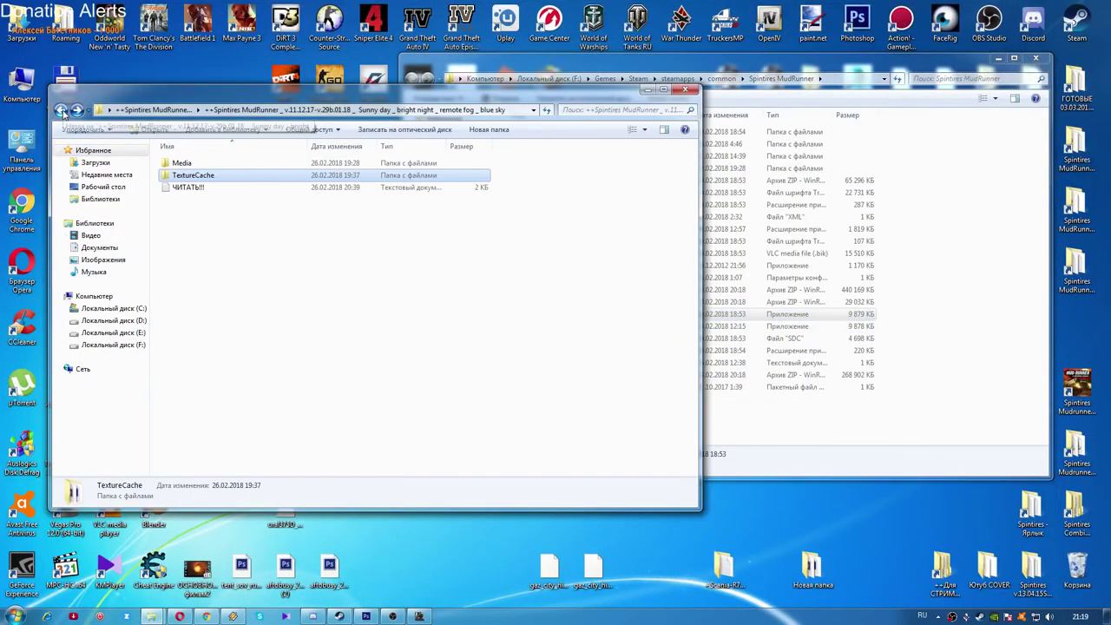
double_click(182, 164)
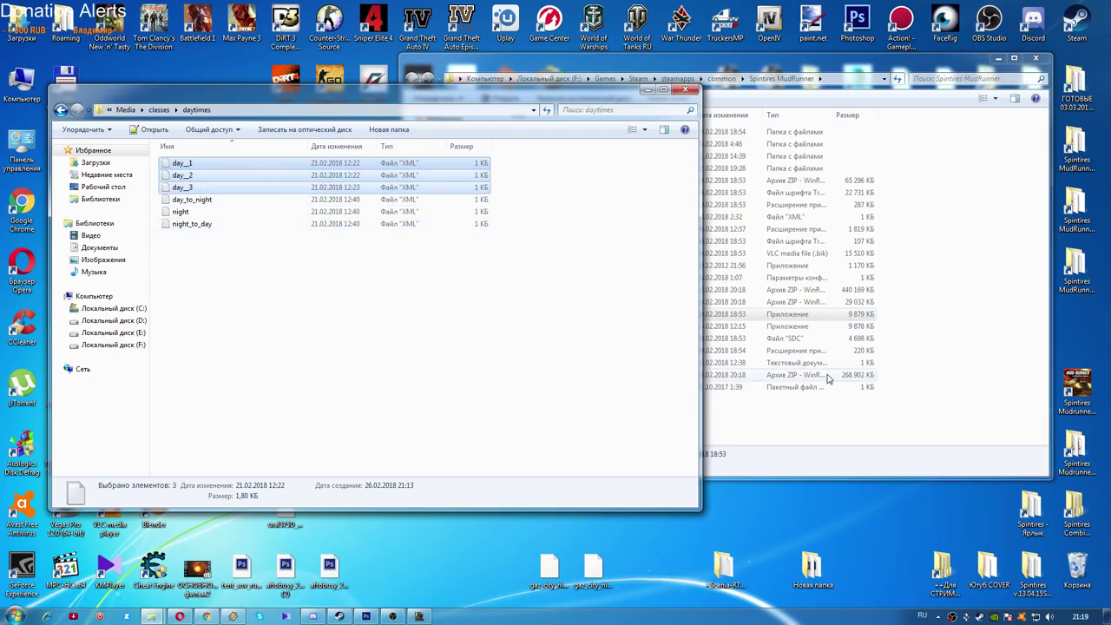
click(773, 68)
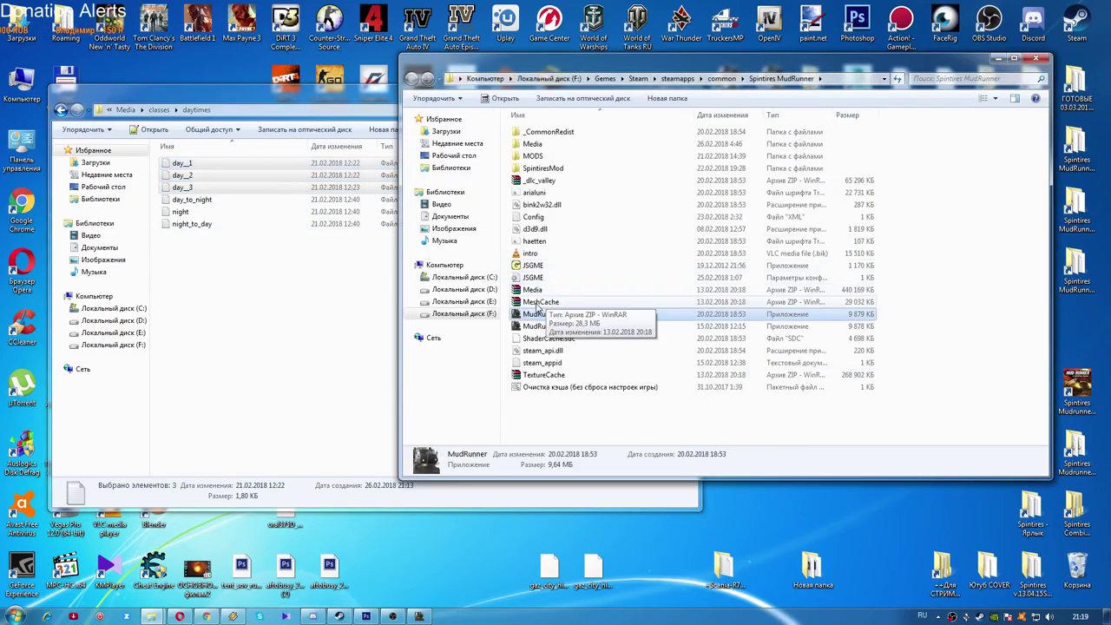
click(535, 291)
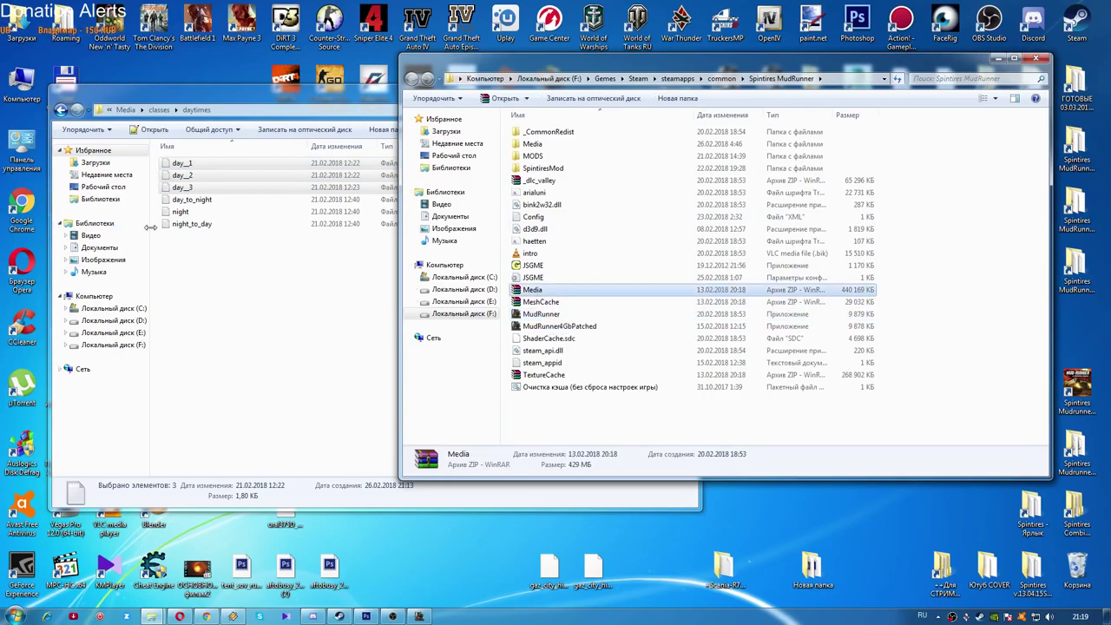
Highlight the day_to_night, night and night_to_day files in the mod's daytimes folder, and clear the selection
click(179, 245)
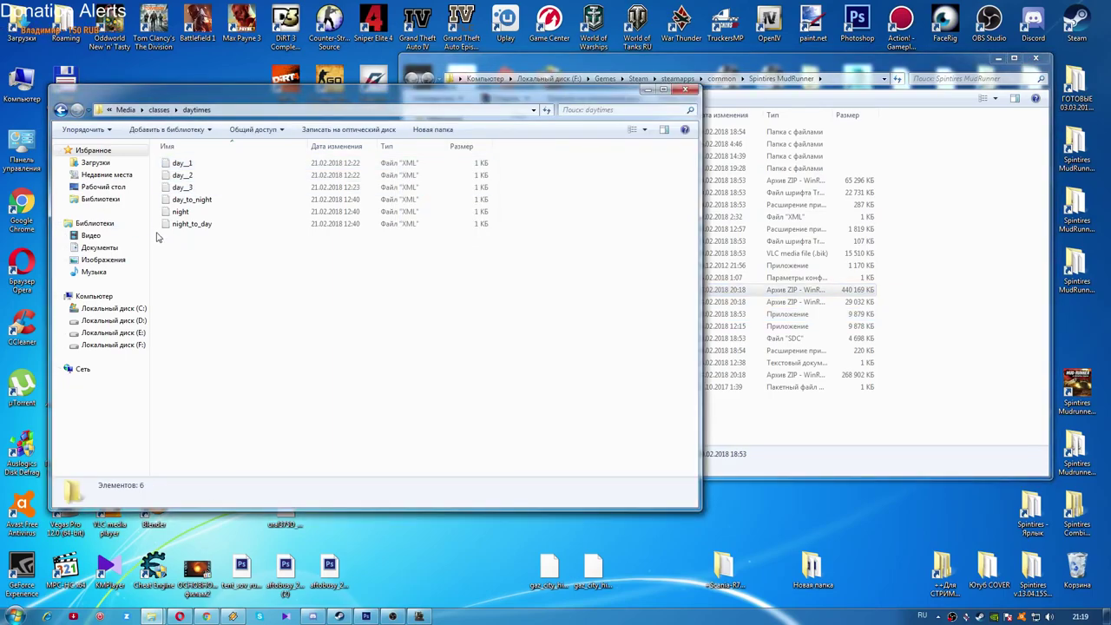
drag(158, 237, 164, 176)
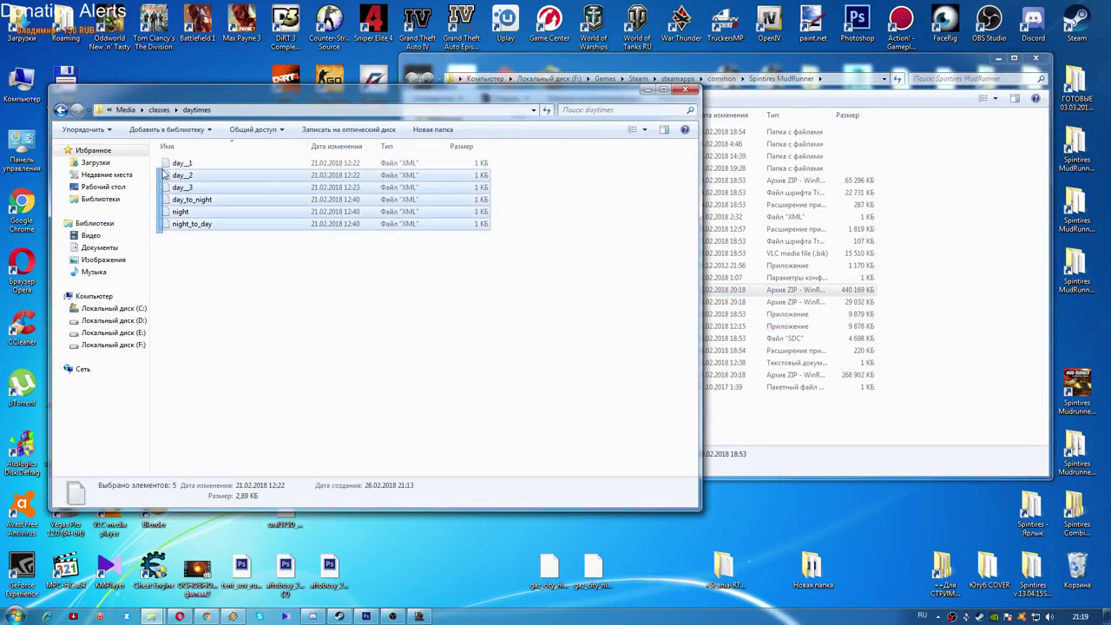
click(178, 259)
drag(159, 228, 165, 196)
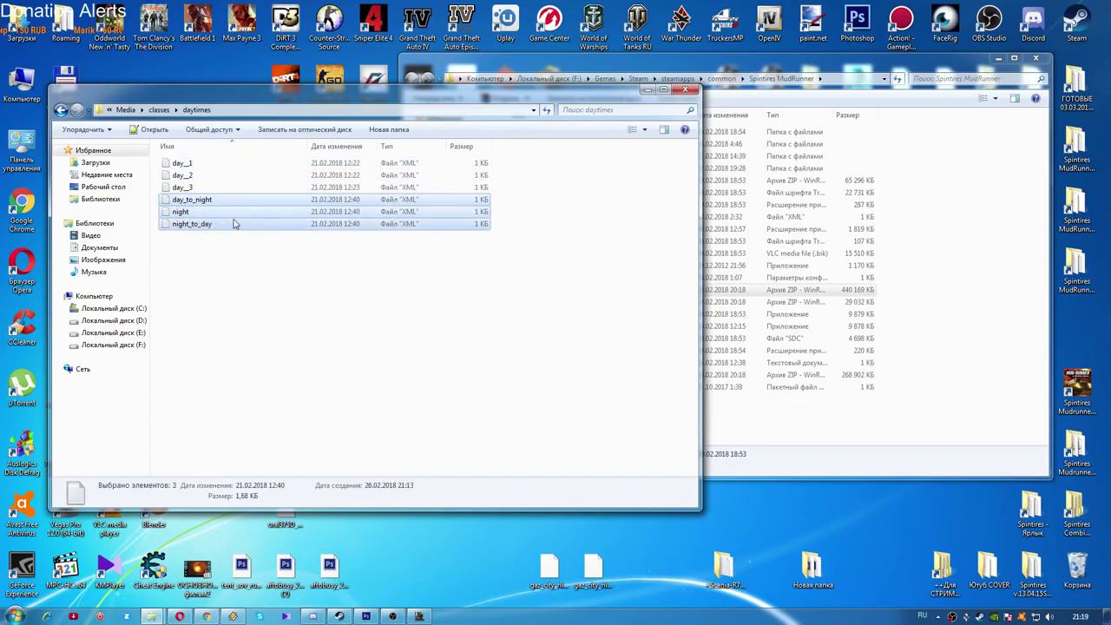
click(234, 286)
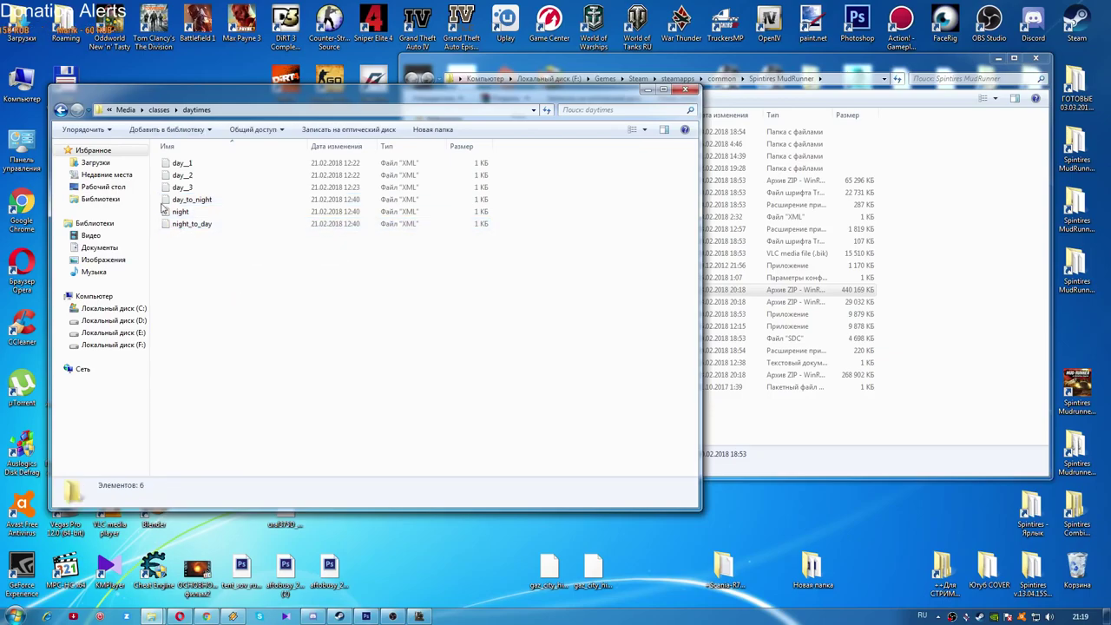
Go back to the mod's root, open its TextureCache folder, highlight the two DDS textures and clear the selection
click(61, 110)
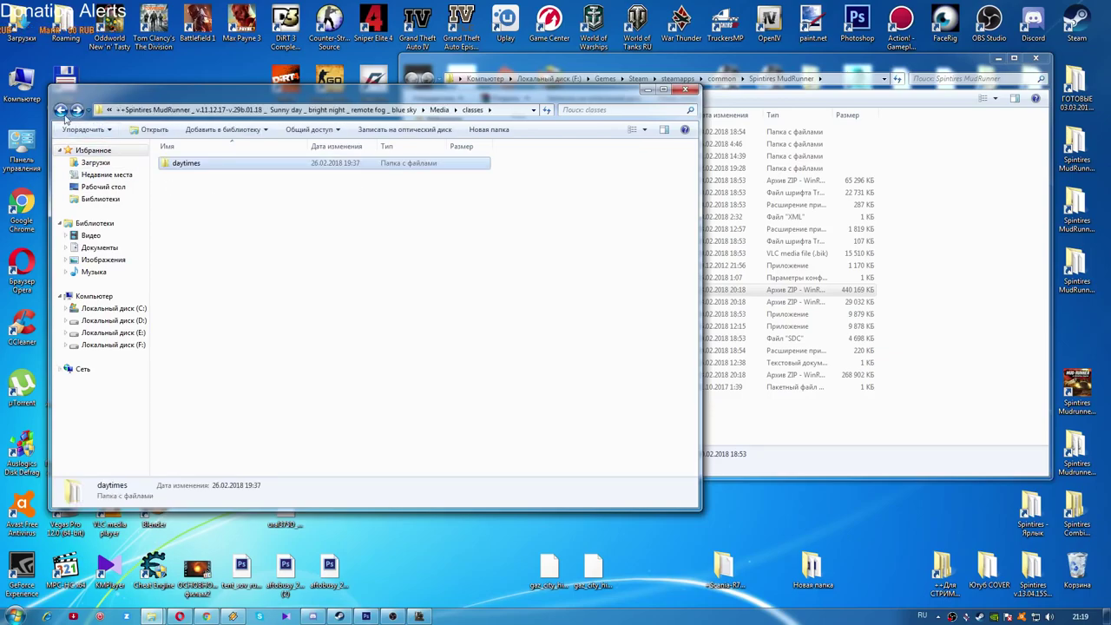
click(61, 110)
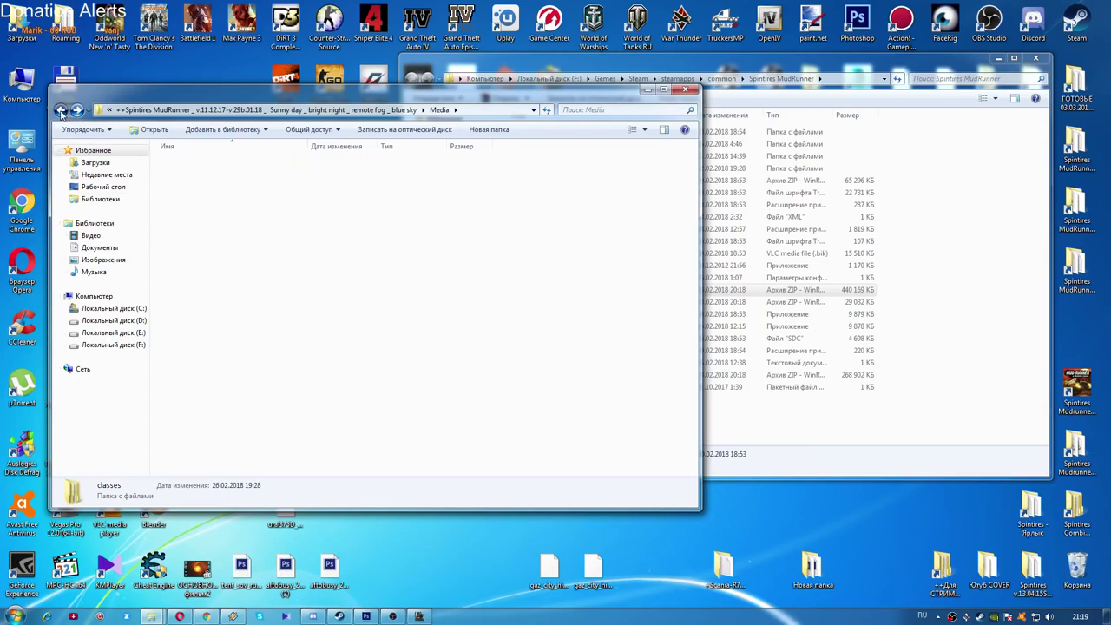
double_click(193, 175)
mouse_move(153, 184)
mouse_down()
mouse_move(163, 168)
mouse_move(179, 189)
mouse_up()
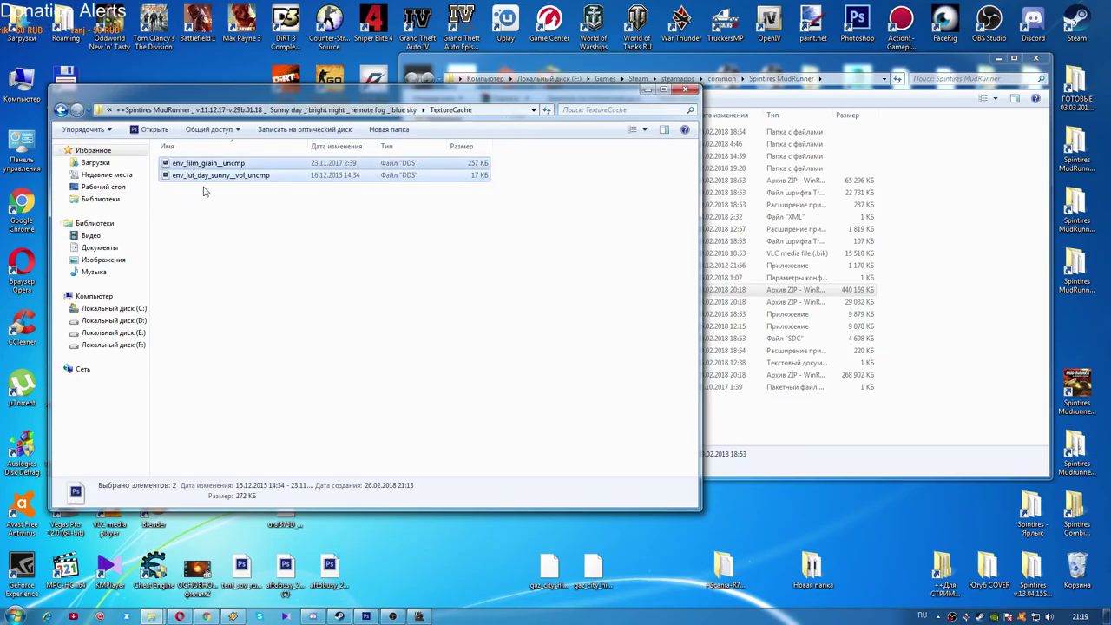
click(339, 305)
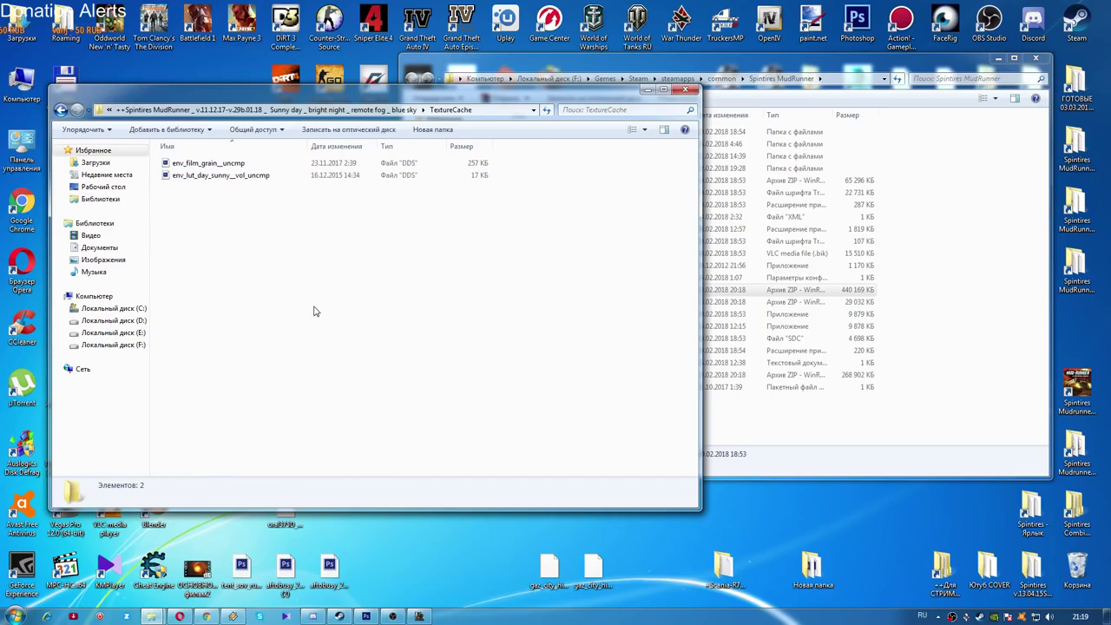
Return to the running game, orbit around the truck and drive it through the original night, and switch the time back to day
click(419, 616)
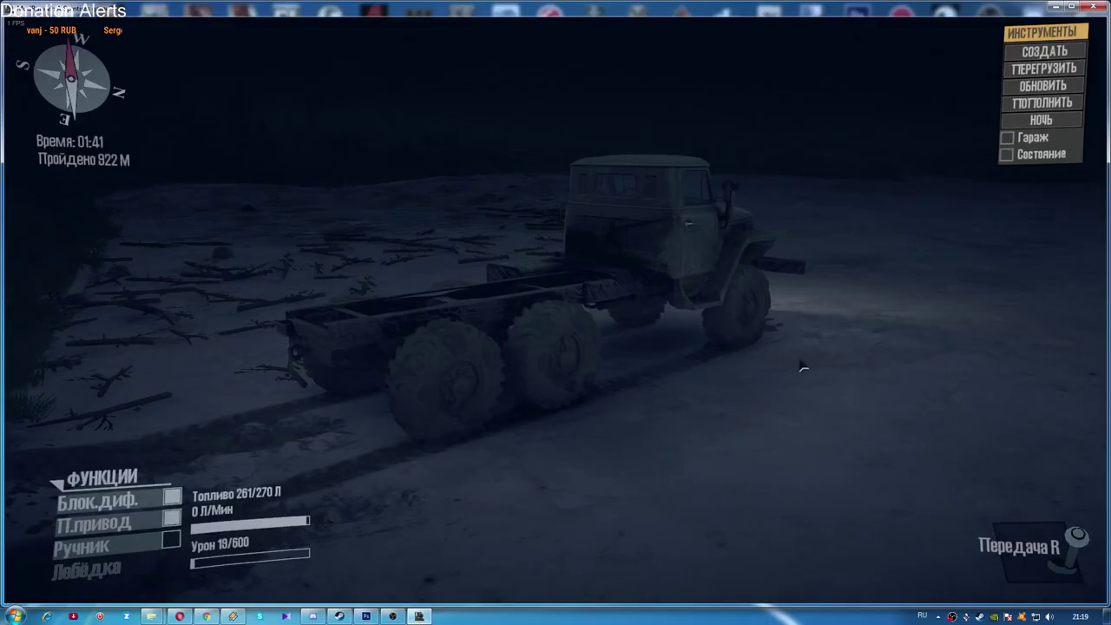
drag(804, 367, 884, 263)
drag(555, 312, 729, 313)
key(w)
key(a)
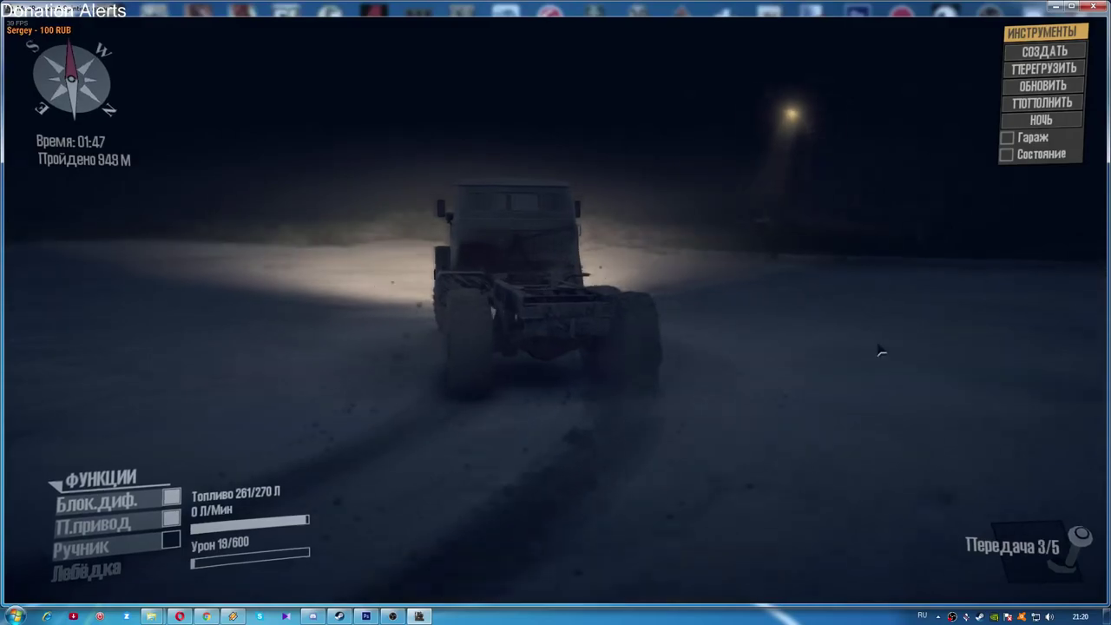
click(1028, 127)
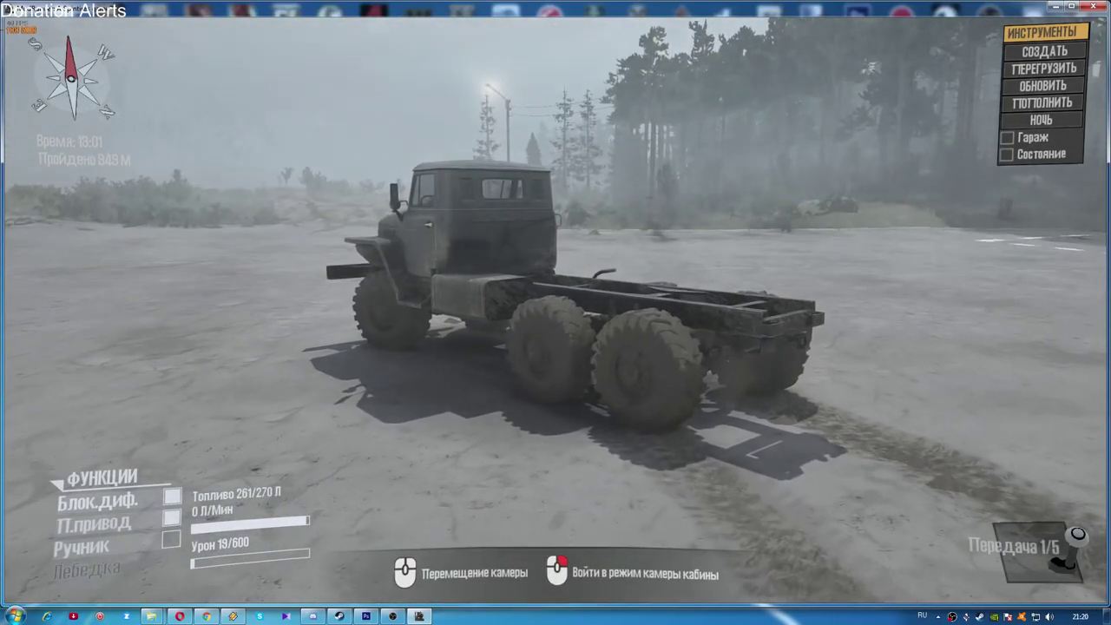
Exit MudRunner from its pause menu and confirm quitting to the desktop
key(Escape)
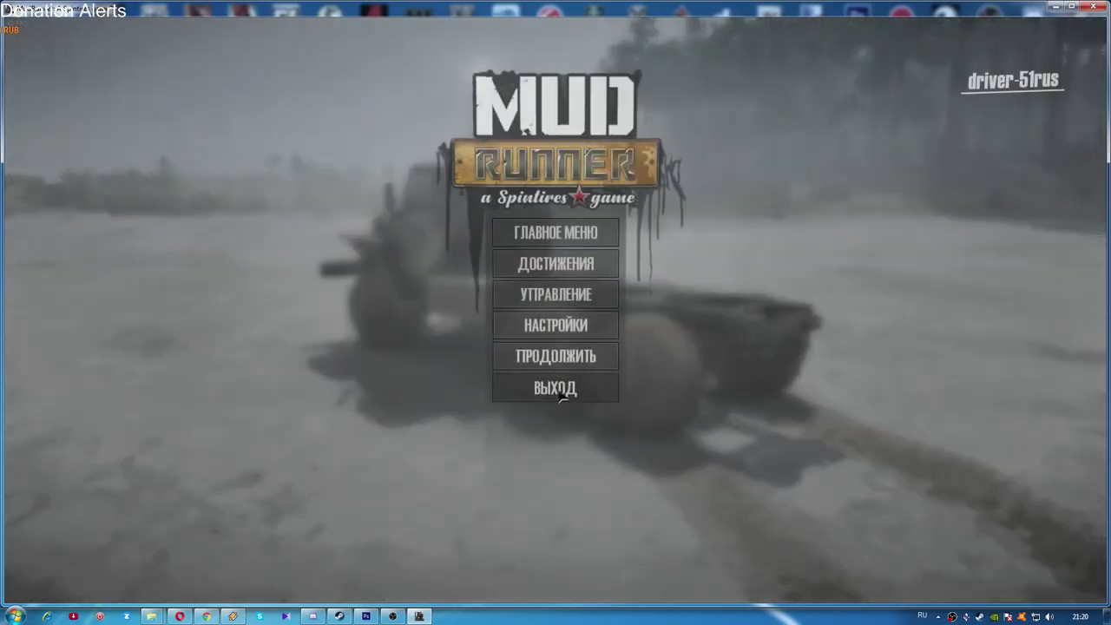
click(568, 388)
click(521, 322)
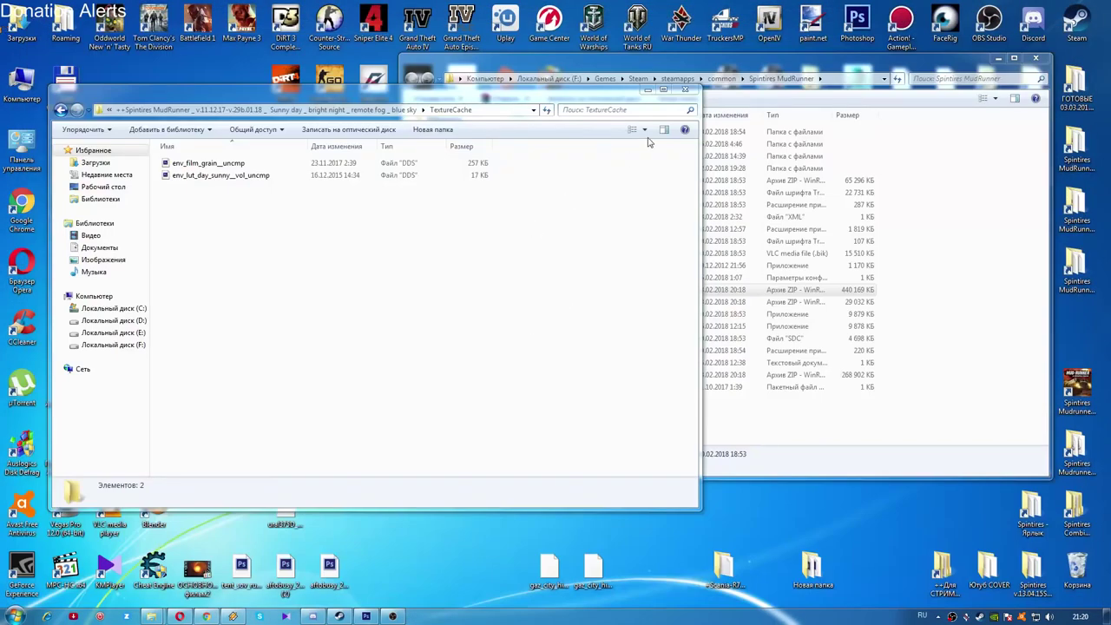
Add the mod's two DDS textures to the game folder's TextureCache archive, replacing the existing files, and close the archive
click(734, 68)
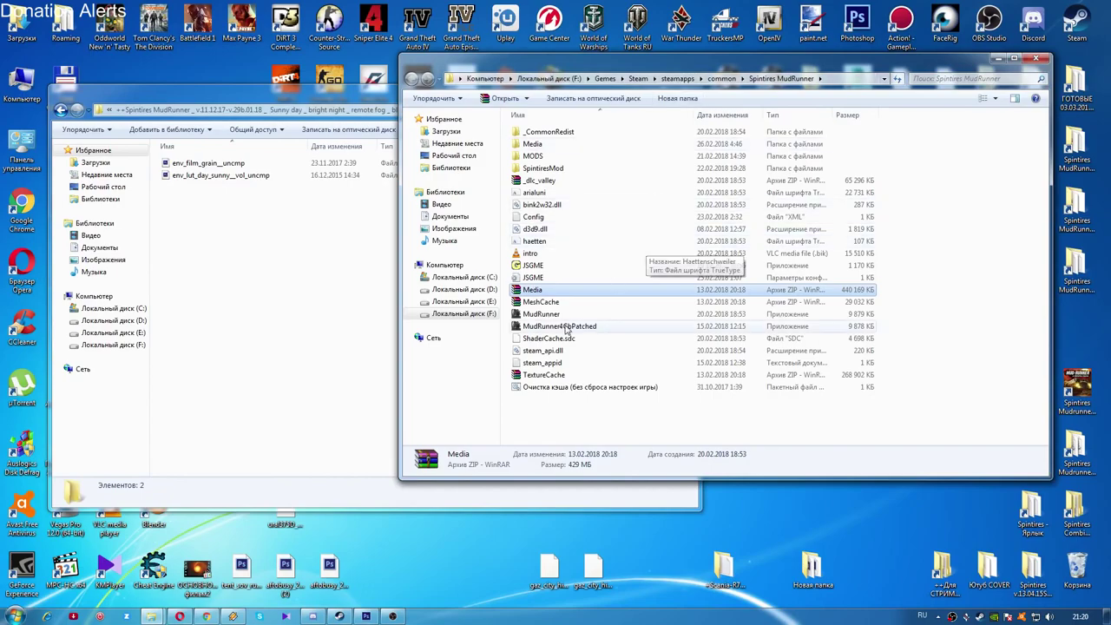
drag(648, 64, 701, 61)
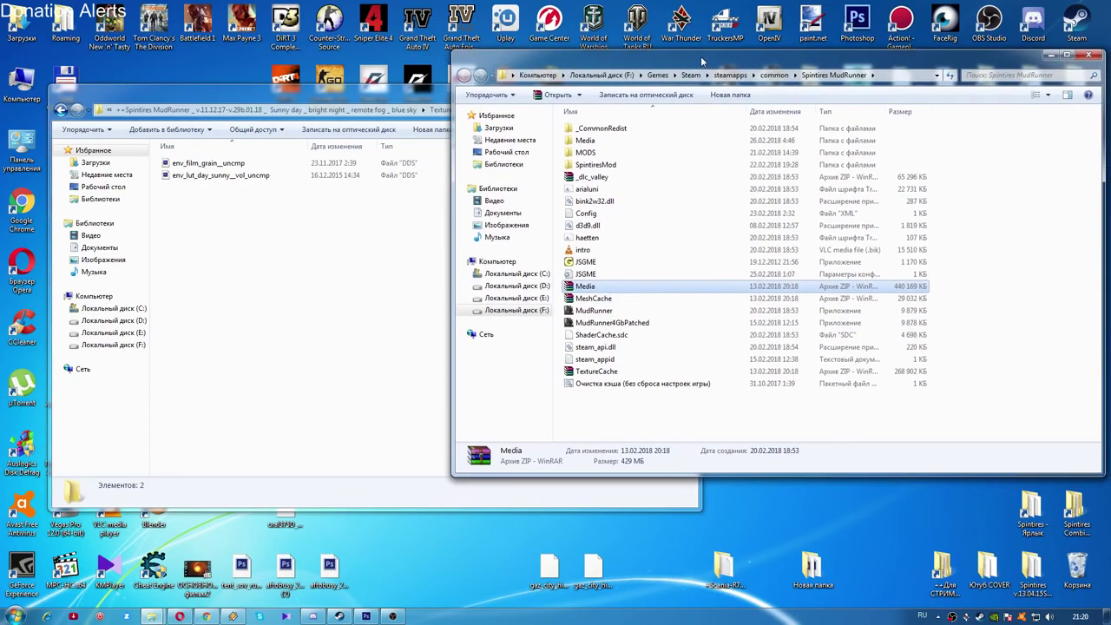
double_click(596, 370)
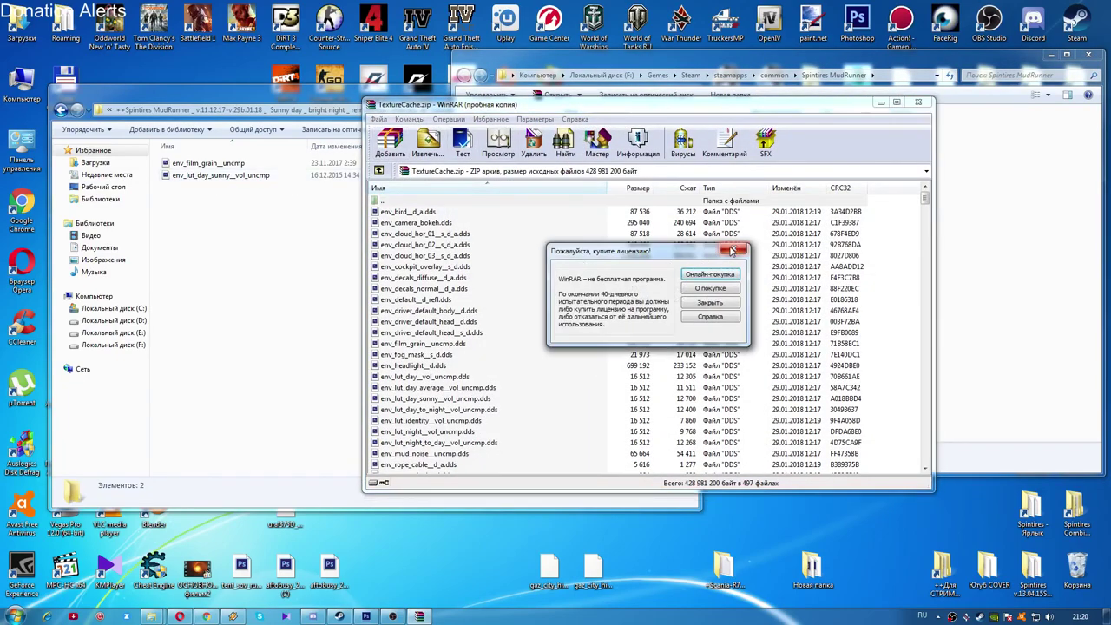
click(733, 249)
click(208, 178)
drag(208, 178, 875, 340)
shift+click(165, 159)
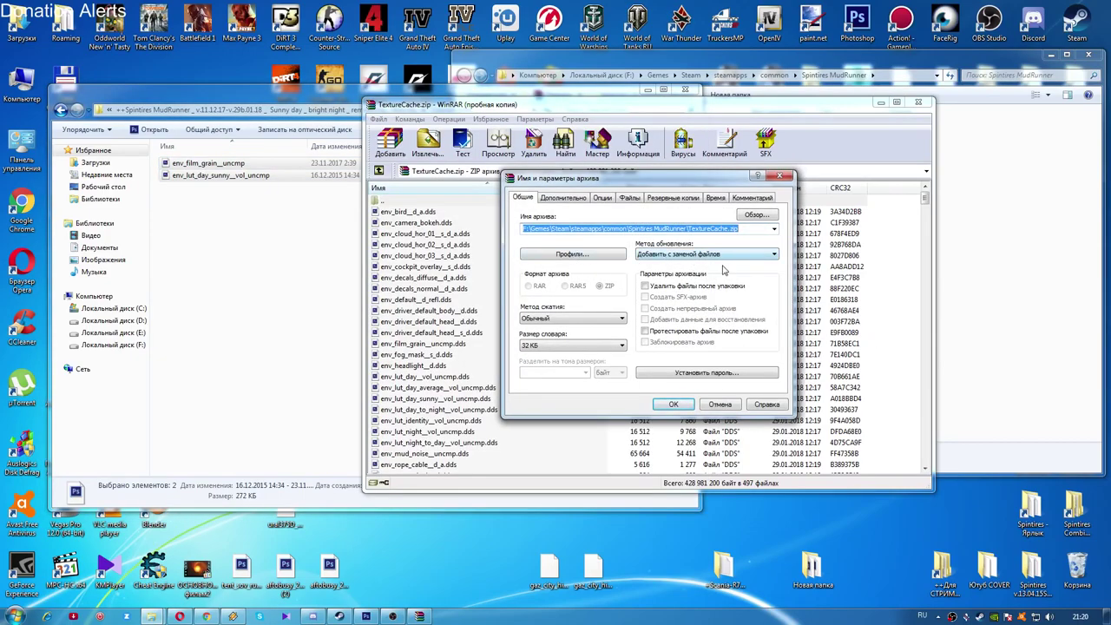
click(668, 404)
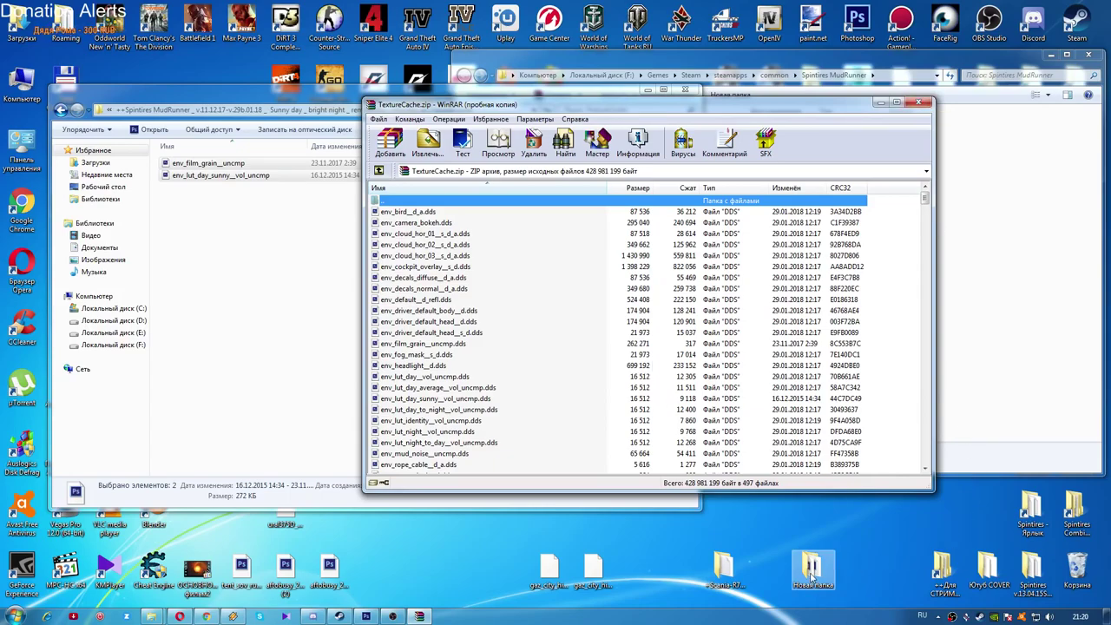
click(918, 105)
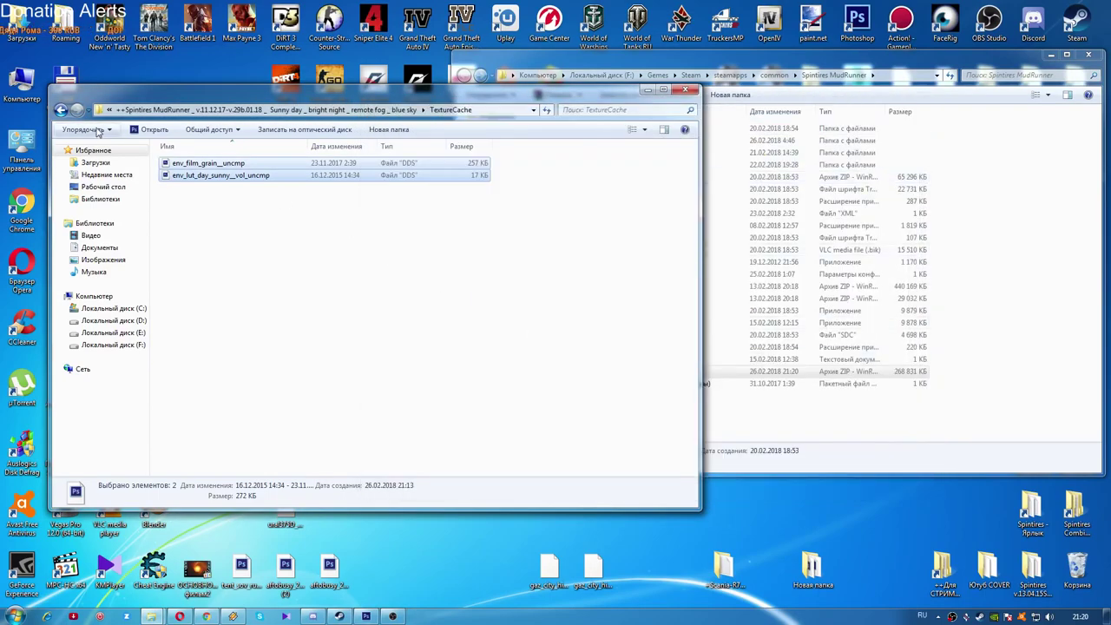
Open the ЧИТАТЬ!!! readme in the mod's root, review the Media and TextureCache installation lines, and close it
click(60, 109)
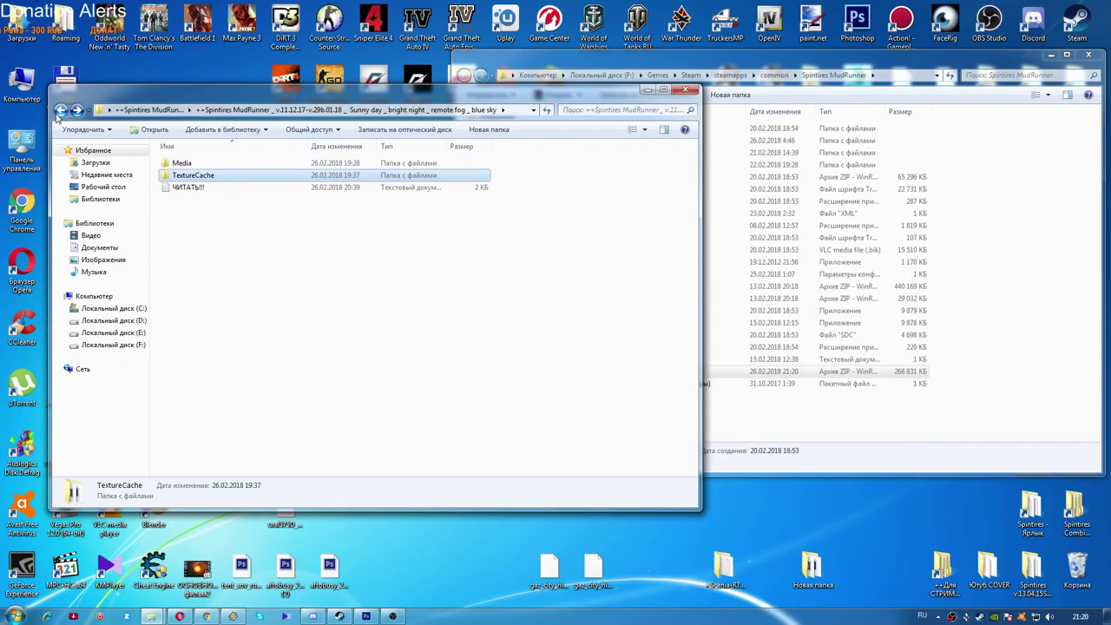
double_click(186, 188)
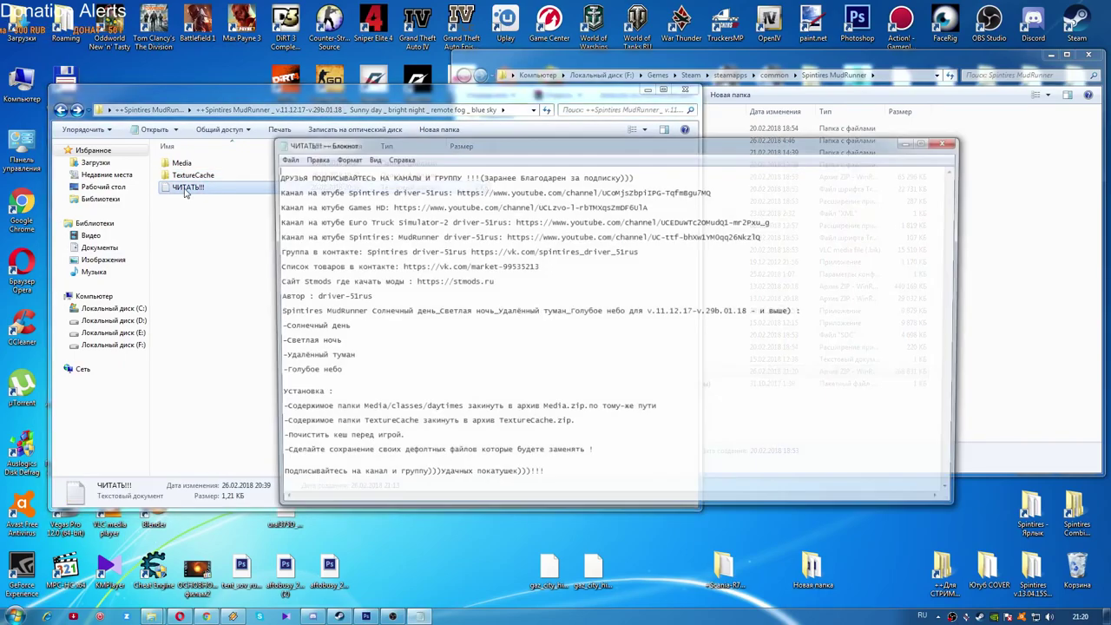
drag(580, 431, 308, 413)
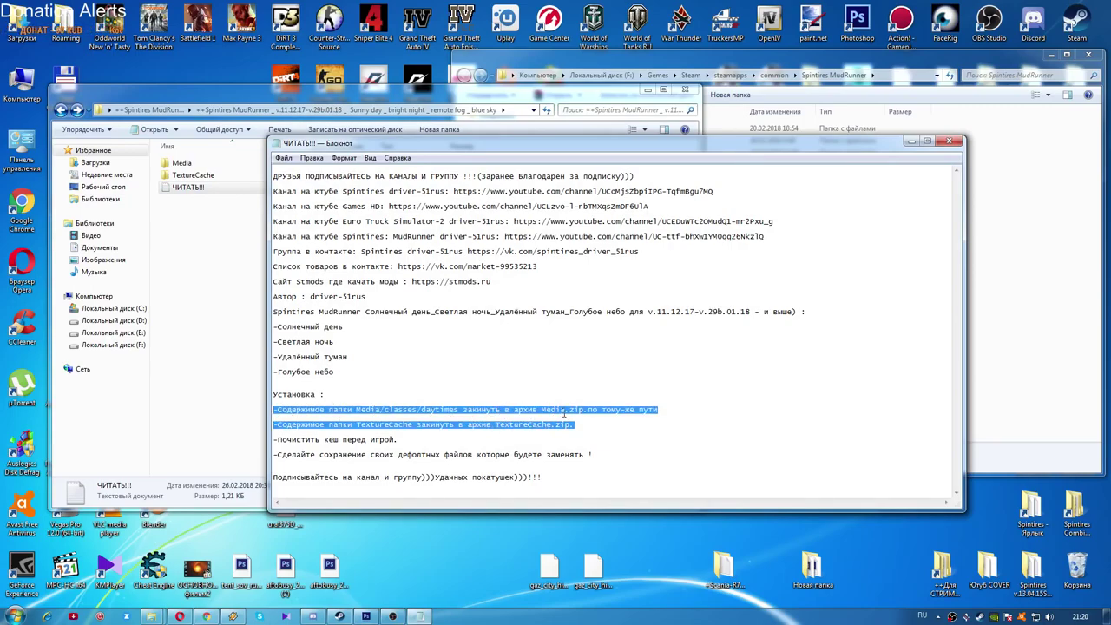
click(461, 424)
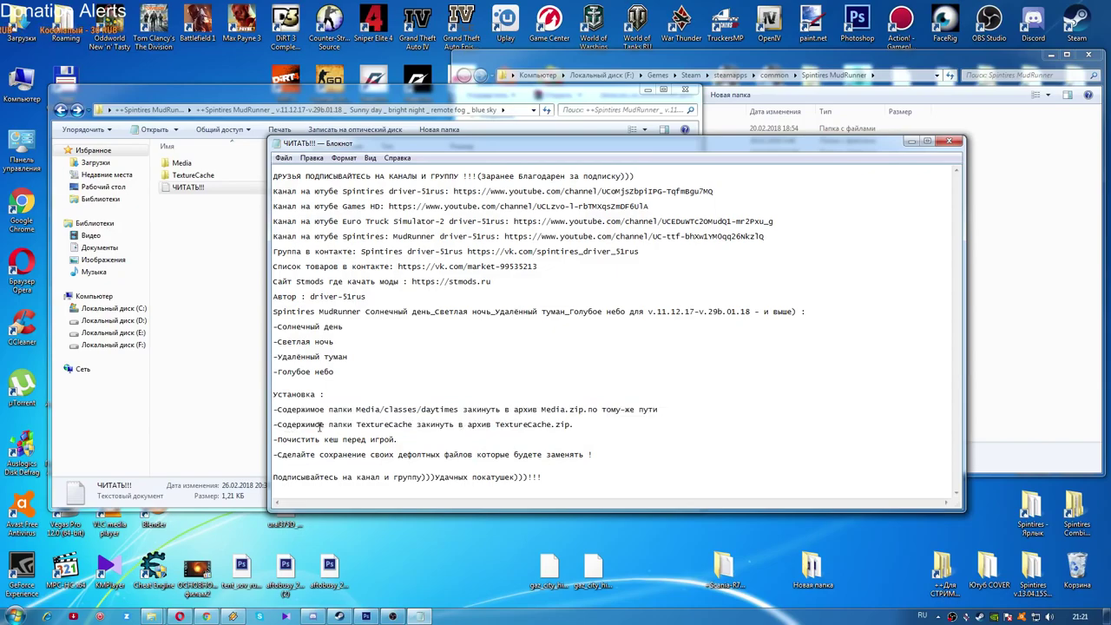
drag(411, 423, 380, 424)
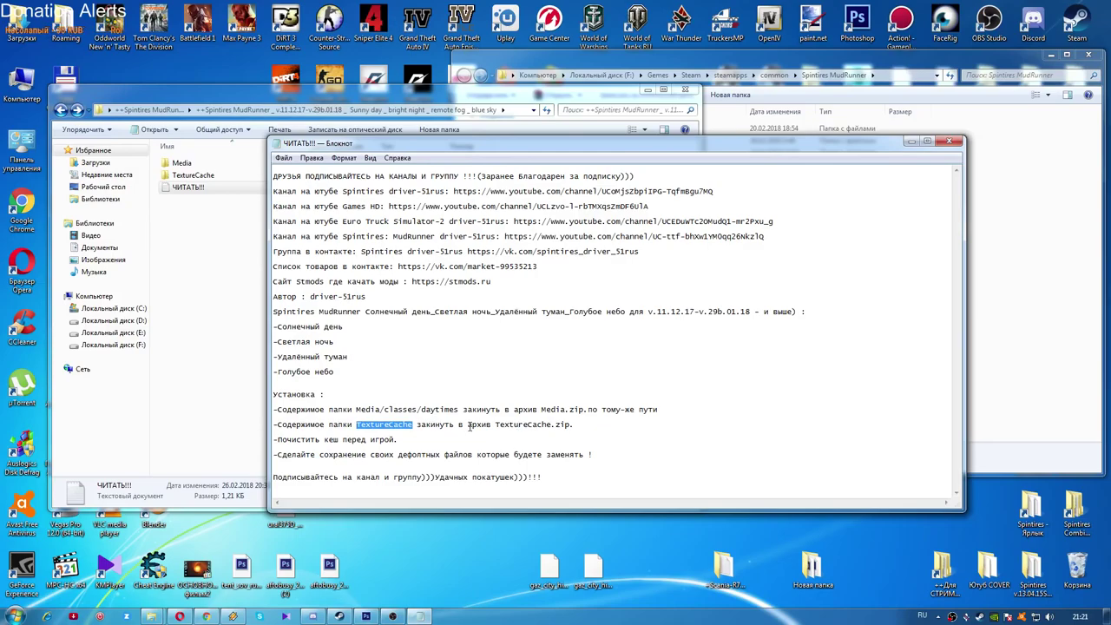
drag(466, 425, 571, 425)
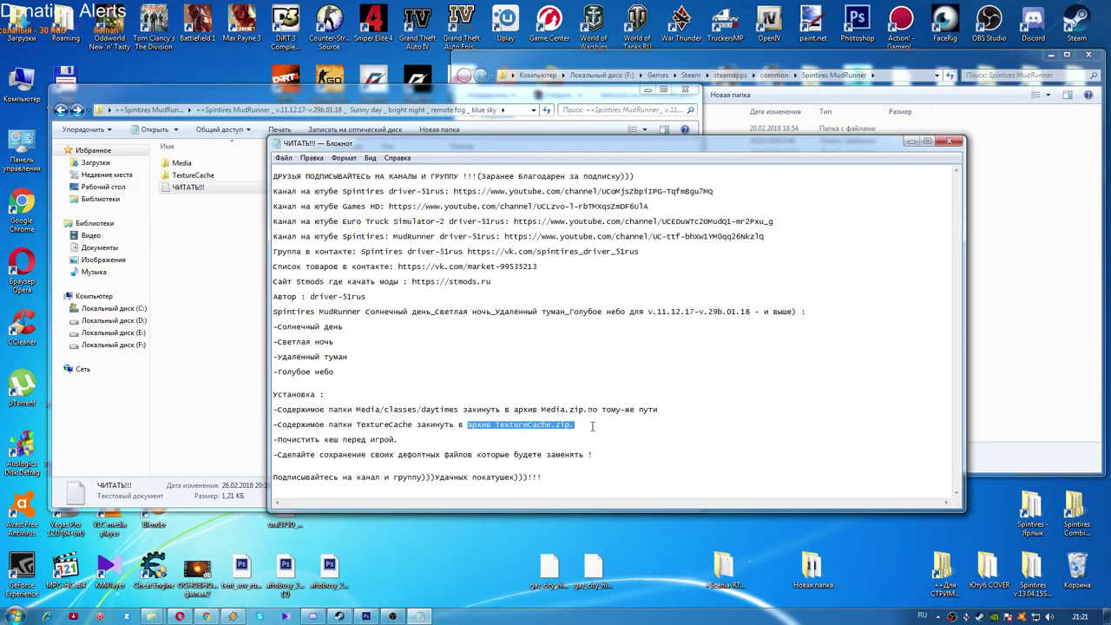
click(639, 426)
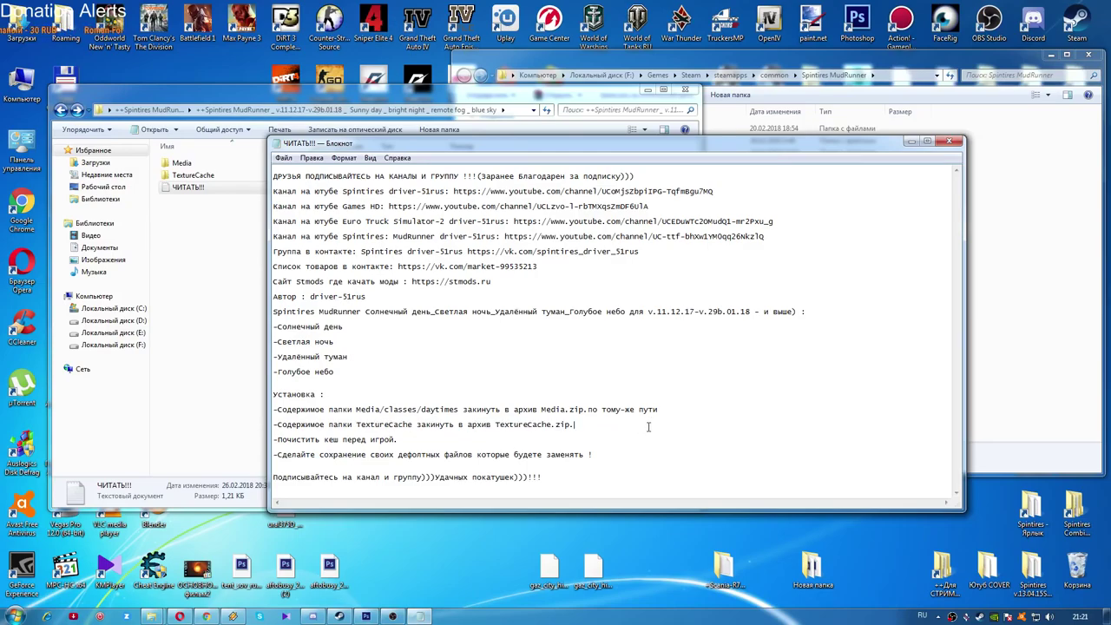
click(952, 143)
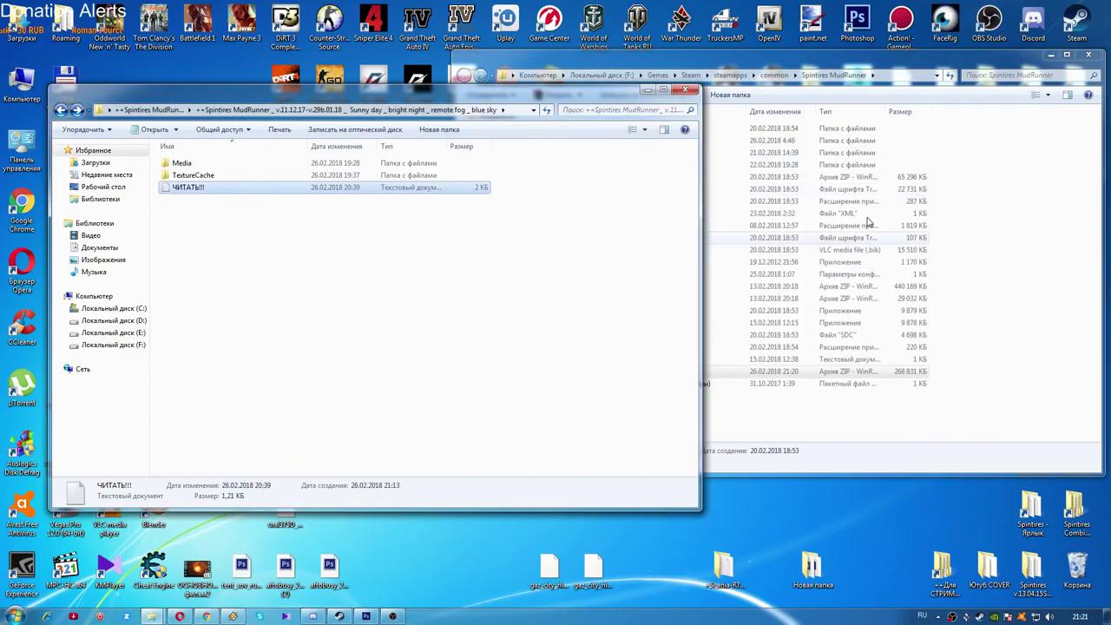
Compare the game's TextureCache archive with the mod's TextureCache folder, and select the mod's Media folder
click(714, 63)
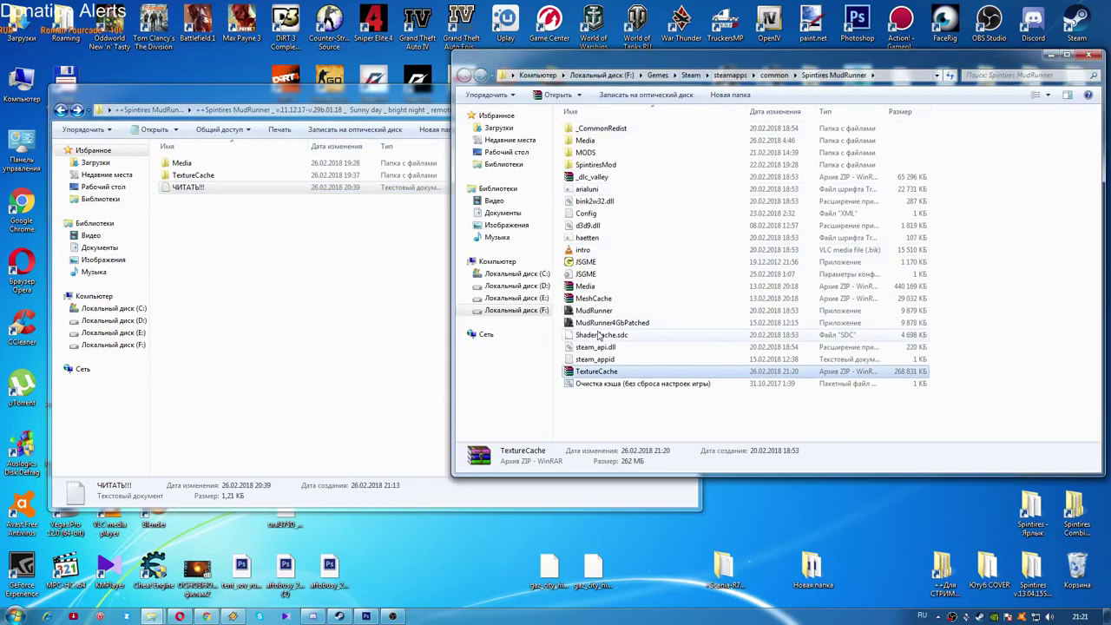
drag(586, 375, 196, 175)
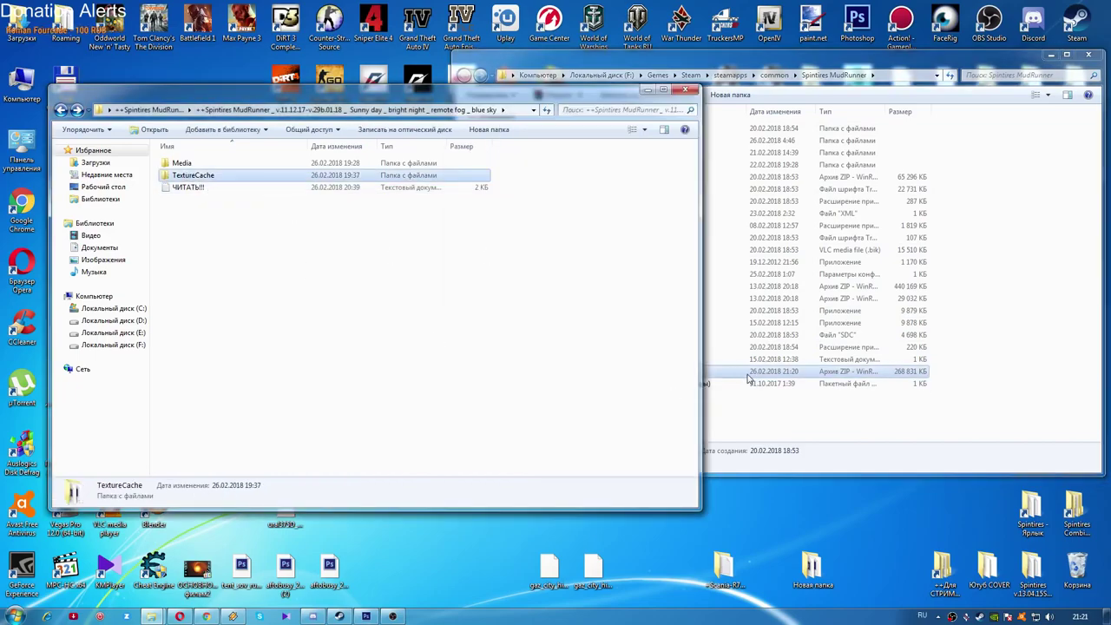
click(710, 378)
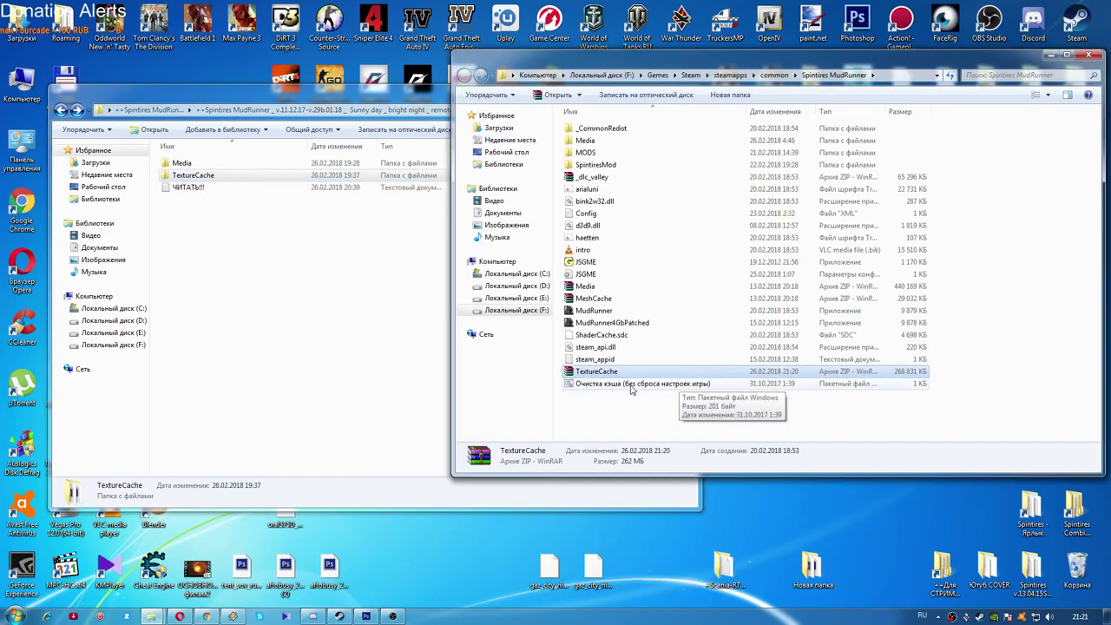
click(183, 165)
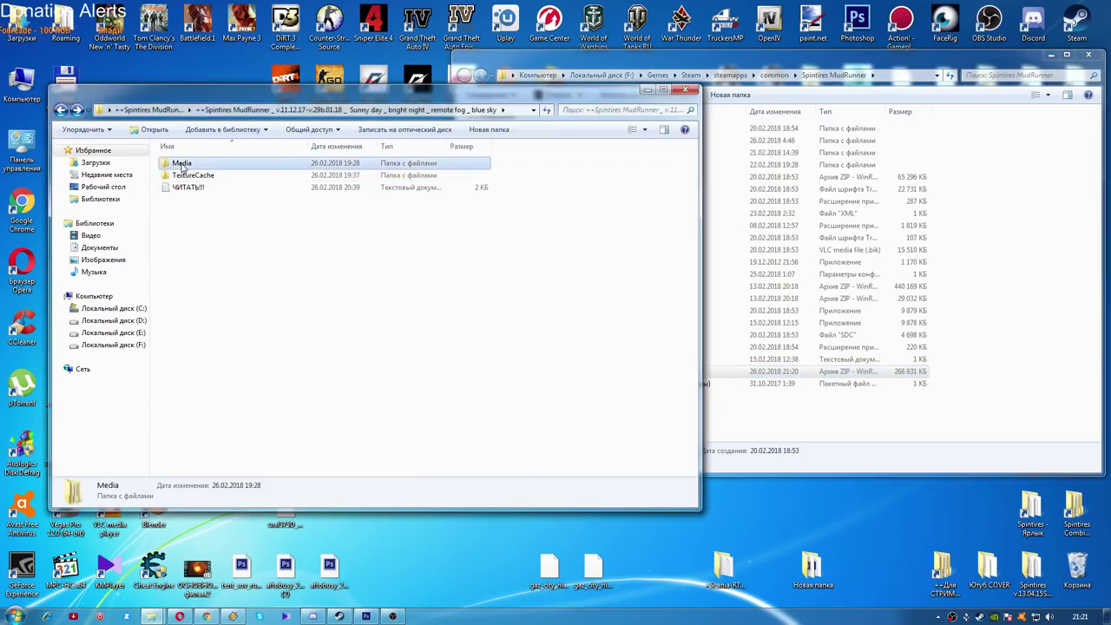
Open the game folder's Media archive, dismiss the licence reminder, and place the archive window beside the mod folder
click(719, 63)
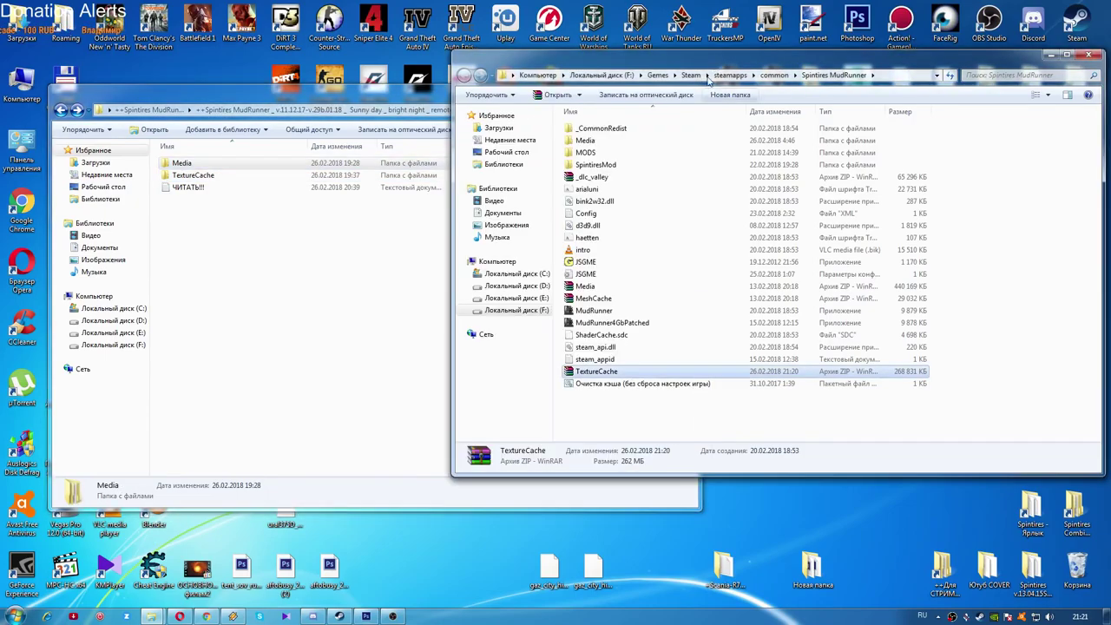
click(593, 288)
double_click(594, 289)
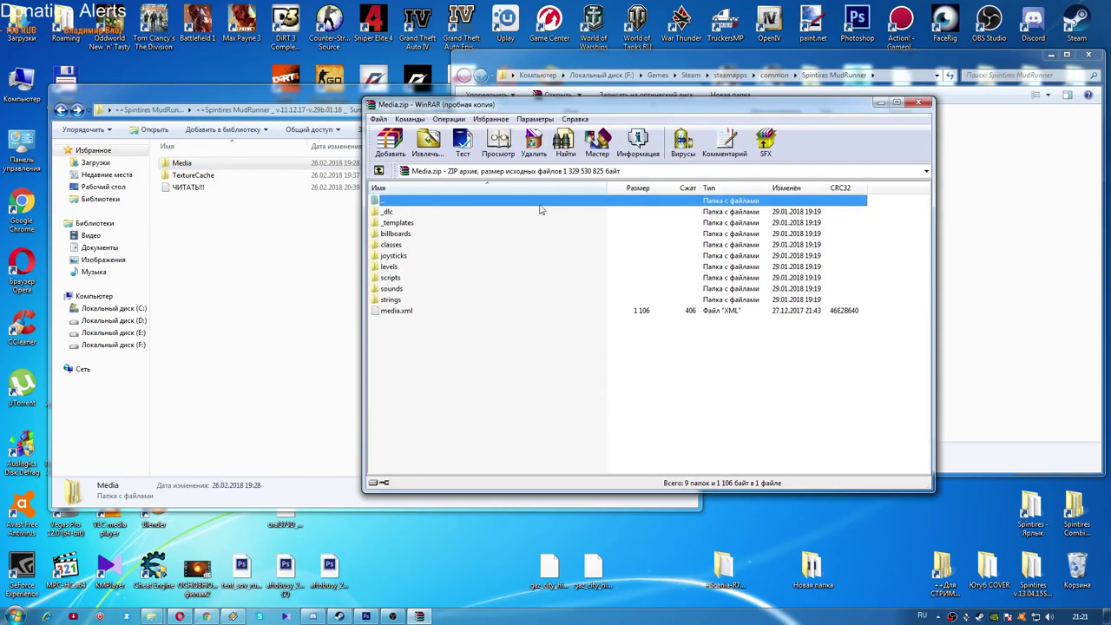
drag(533, 105, 724, 116)
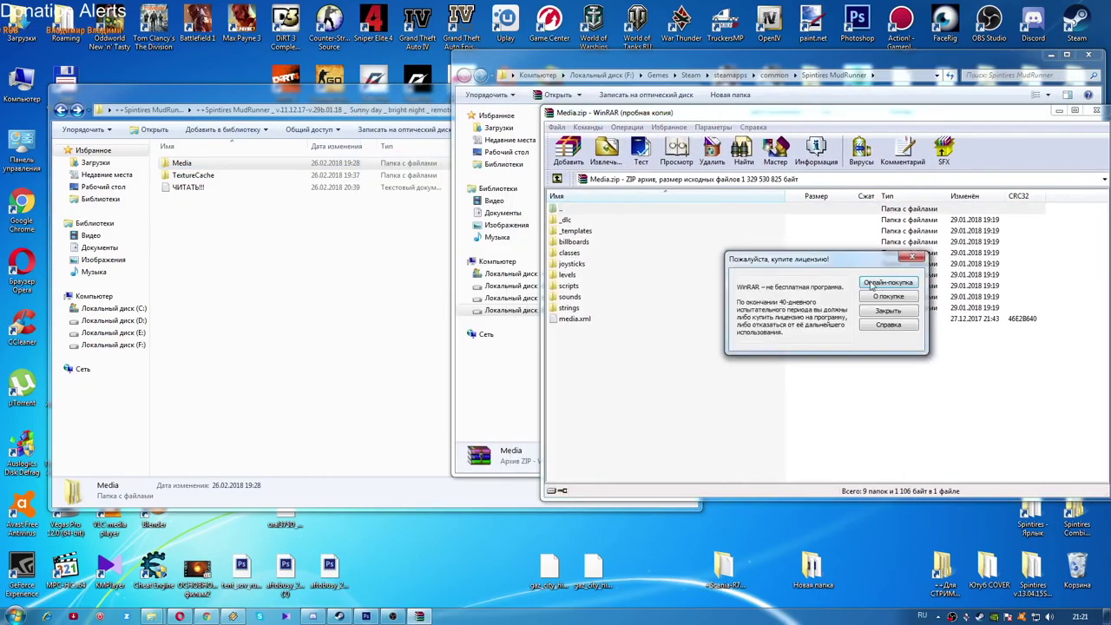
click(912, 257)
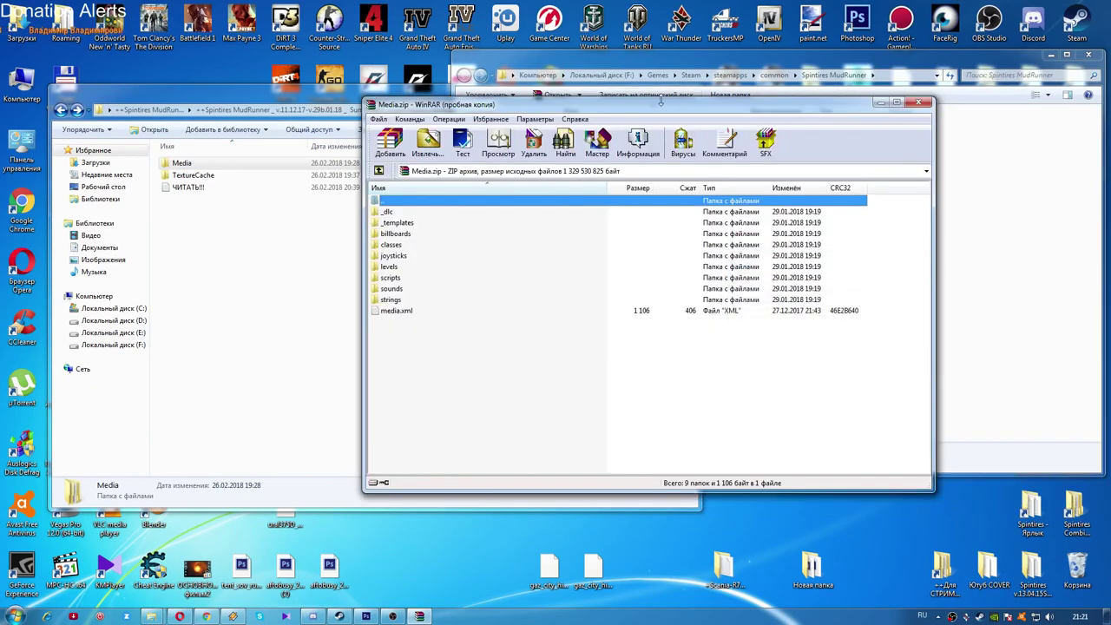
drag(655, 112, 808, 117)
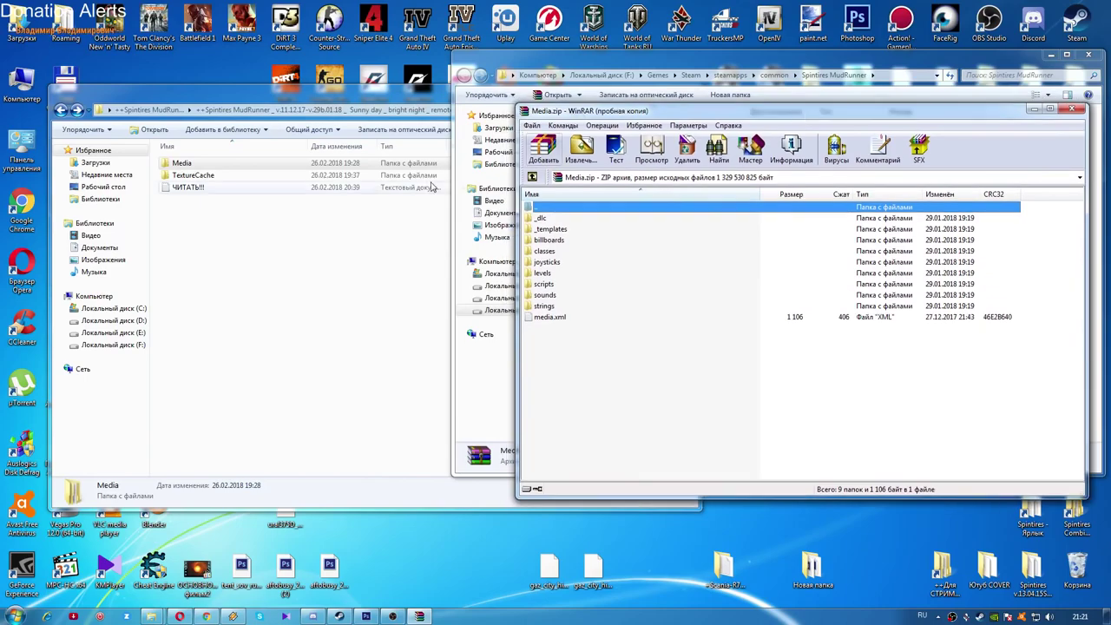
Open the classes\daytimes folder in both the mod's Media folder and the Media.zip archive
double_click(182, 164)
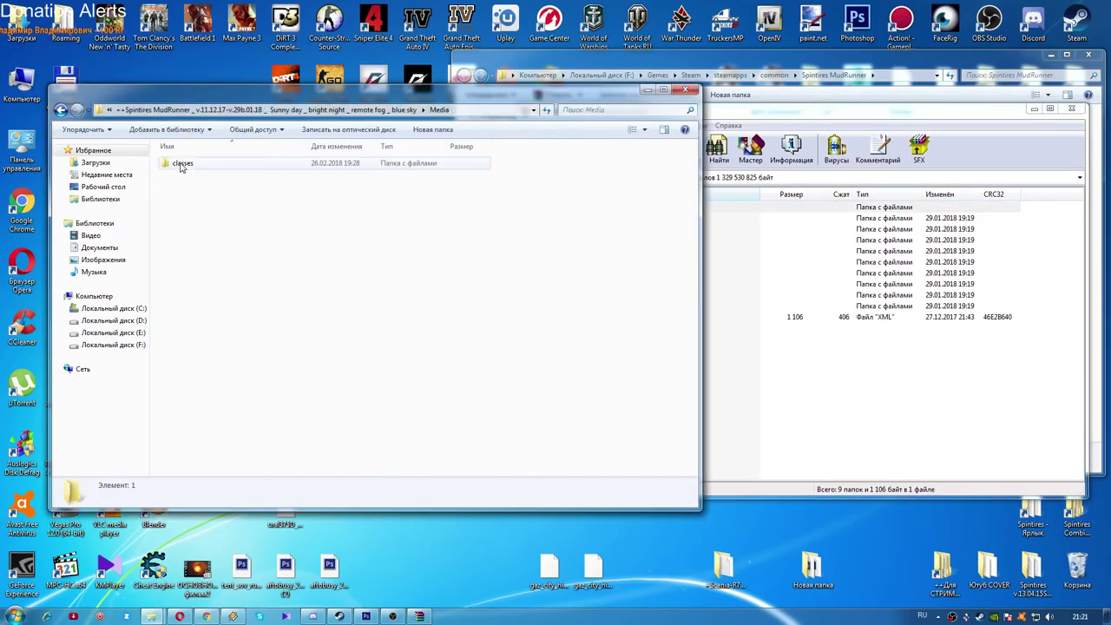
click(760, 117)
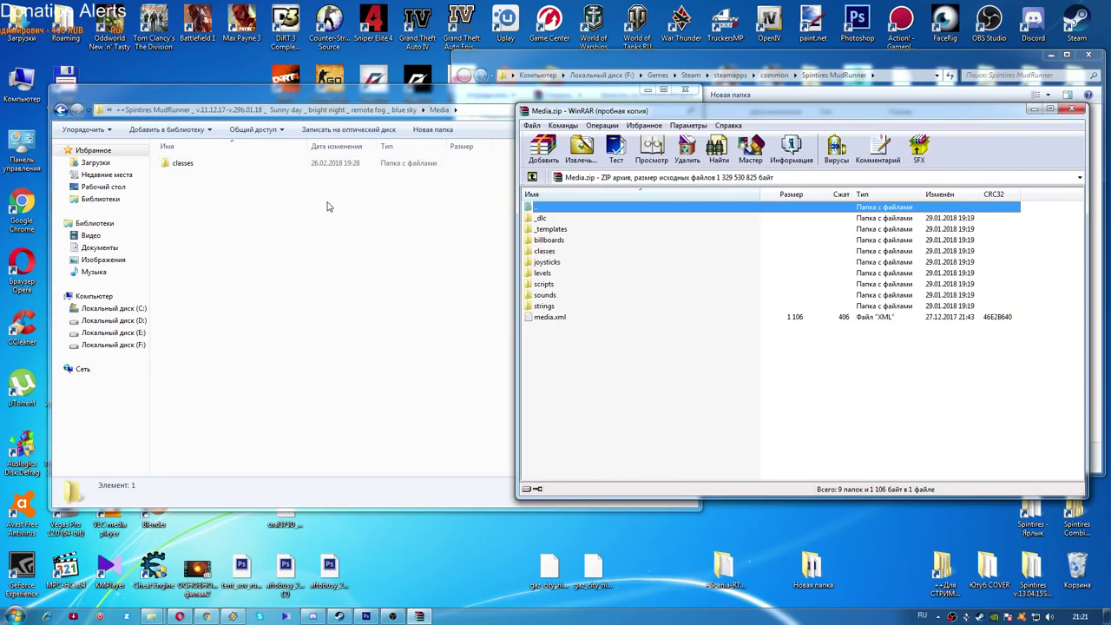
double_click(182, 163)
click(726, 116)
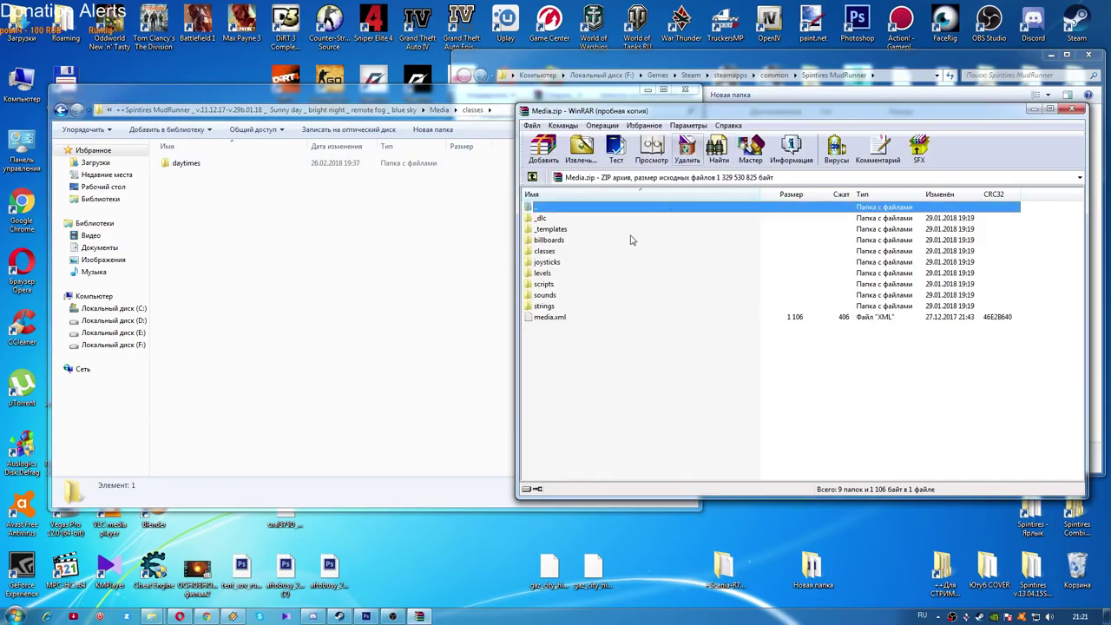
double_click(186, 165)
click(732, 149)
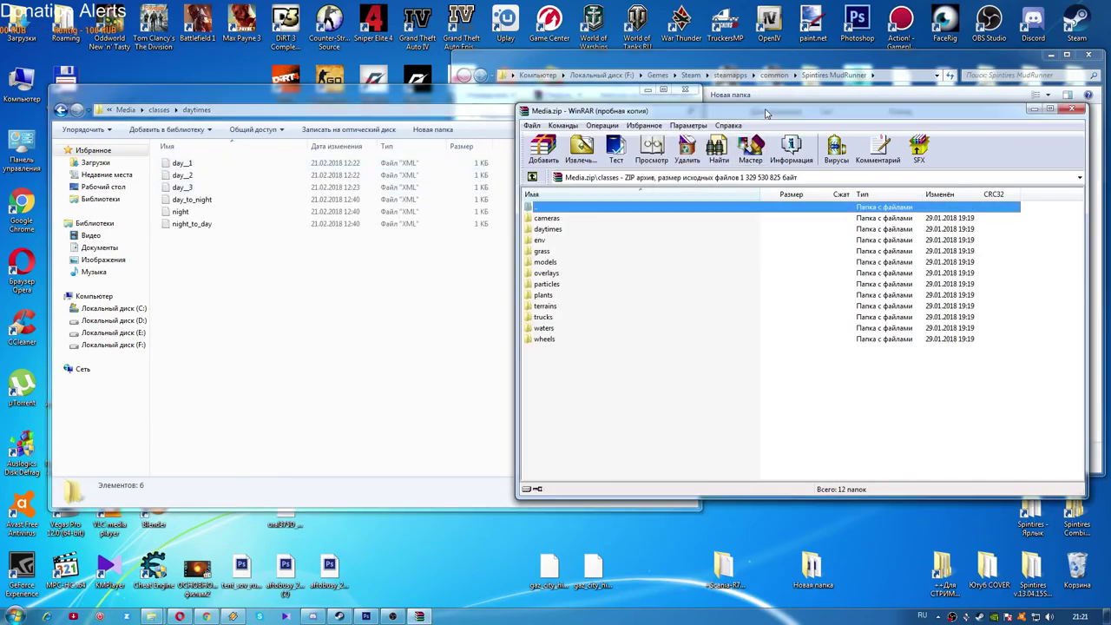
click(550, 232)
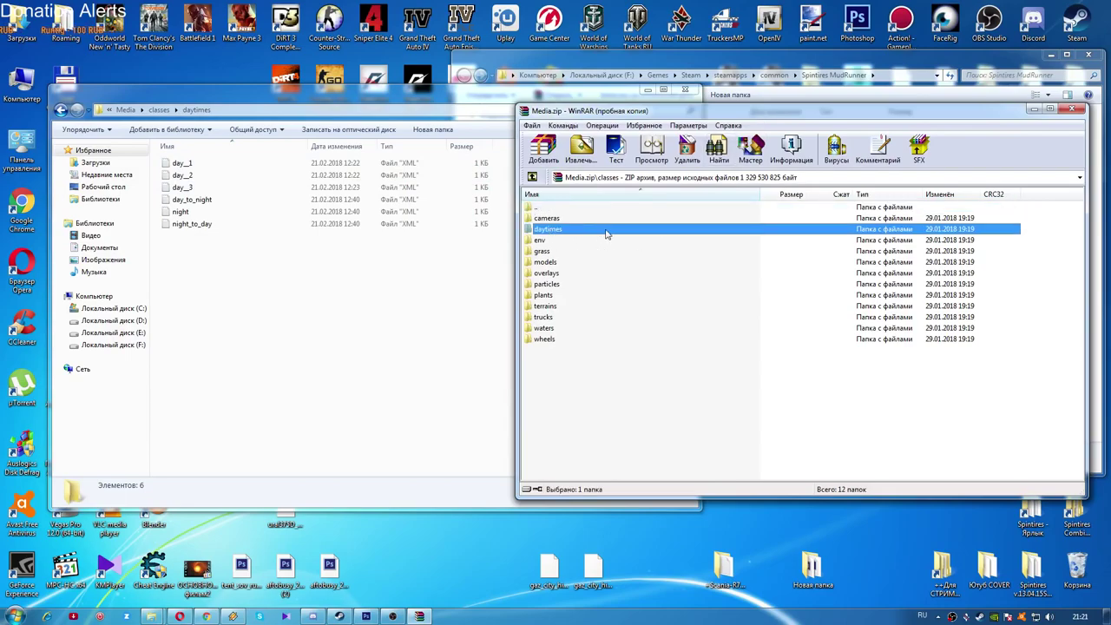
double_click(552, 231)
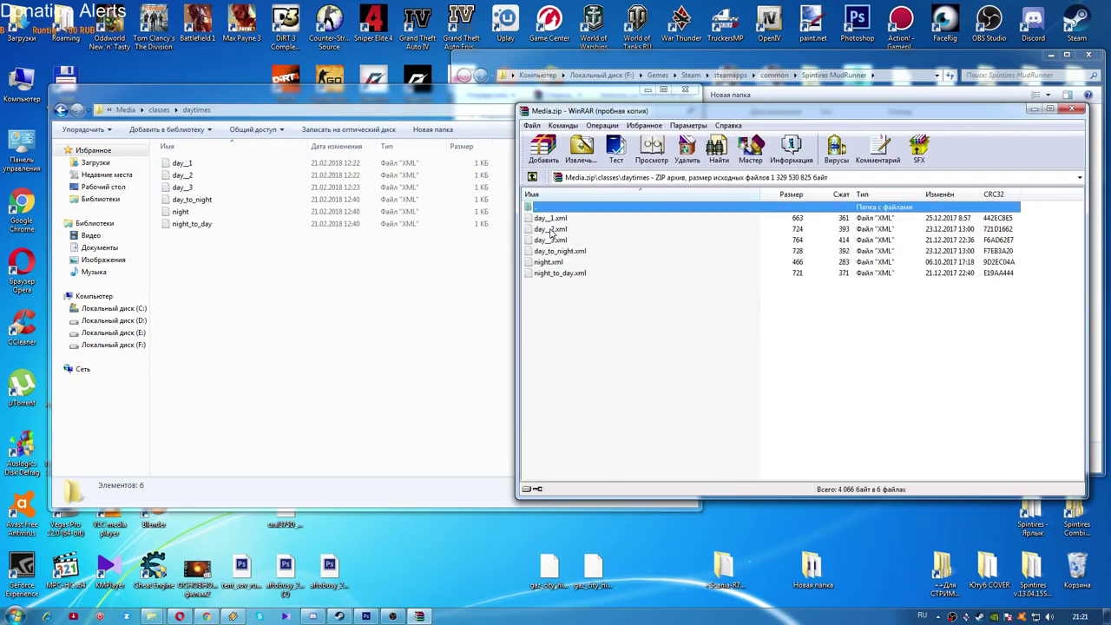
Add all six XML files from the mod's daytimes folder to classes\daytimes in Media.zip, replacing the existing ones
click(162, 249)
drag(162, 249, 170, 158)
drag(191, 200, 803, 359)
click(826, 411)
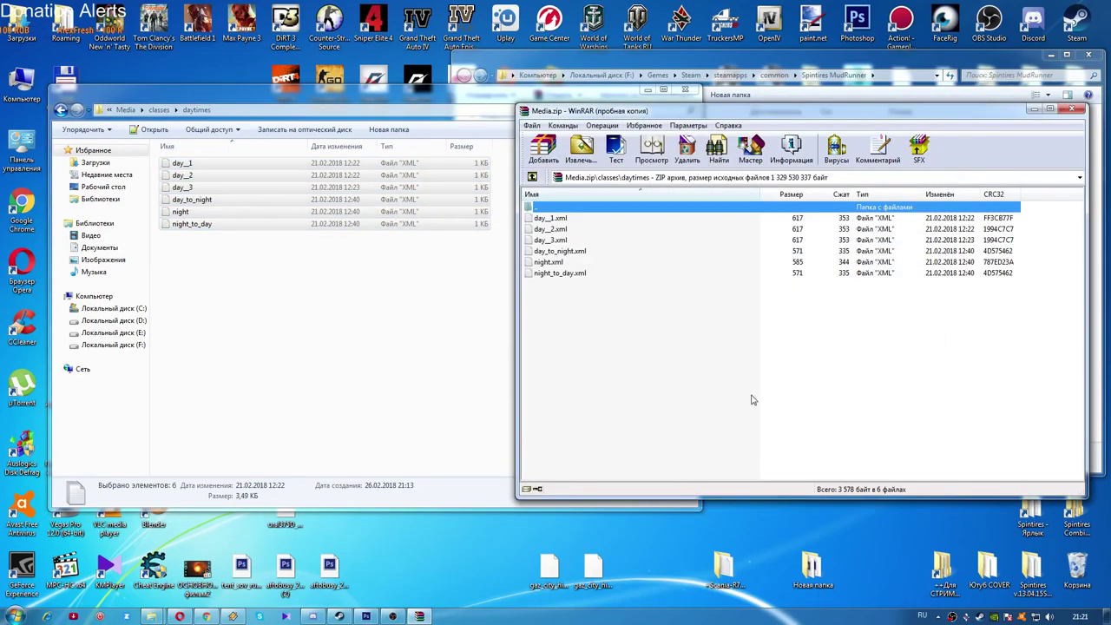
Close the Media.zip archive, return to the mod's root folder, and close that folder's window
click(1075, 109)
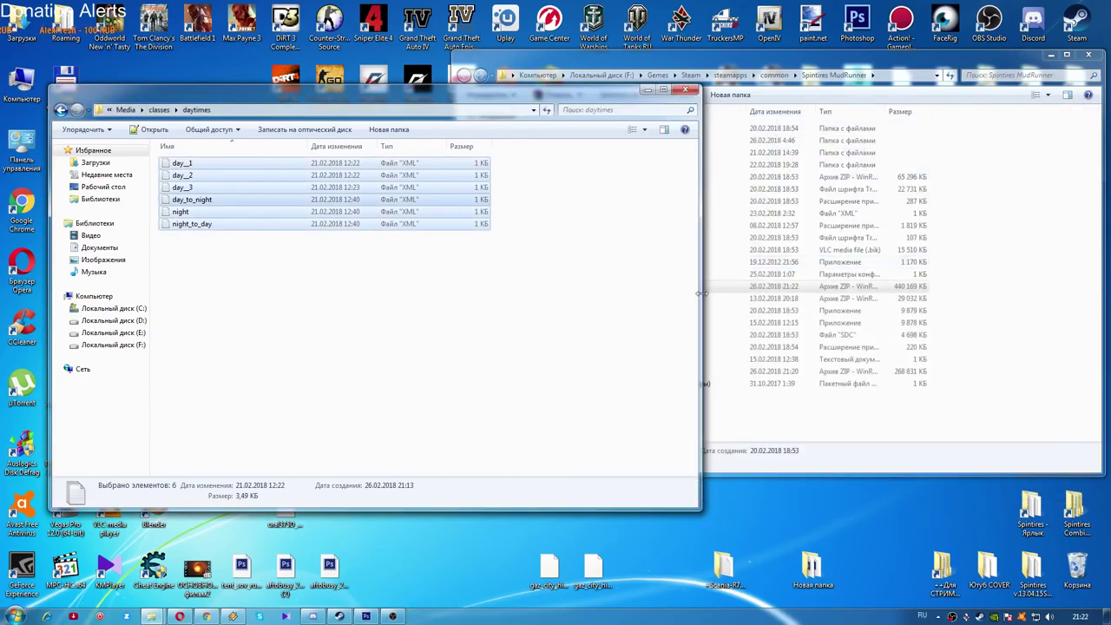
click(61, 109)
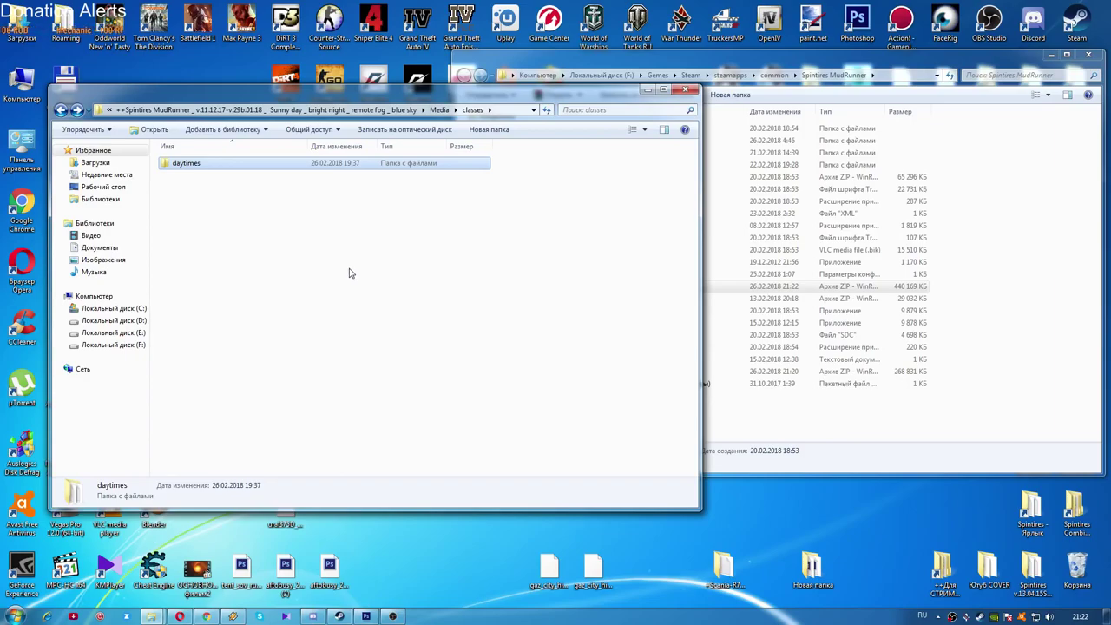
click(59, 110)
click(59, 110)
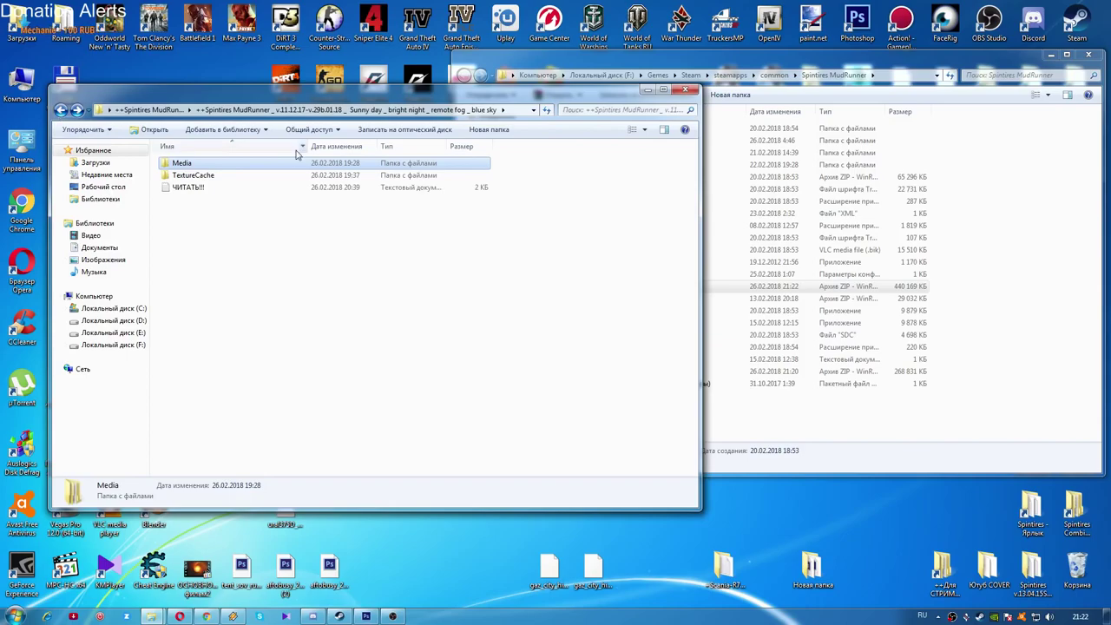
drag(559, 101, 530, 110)
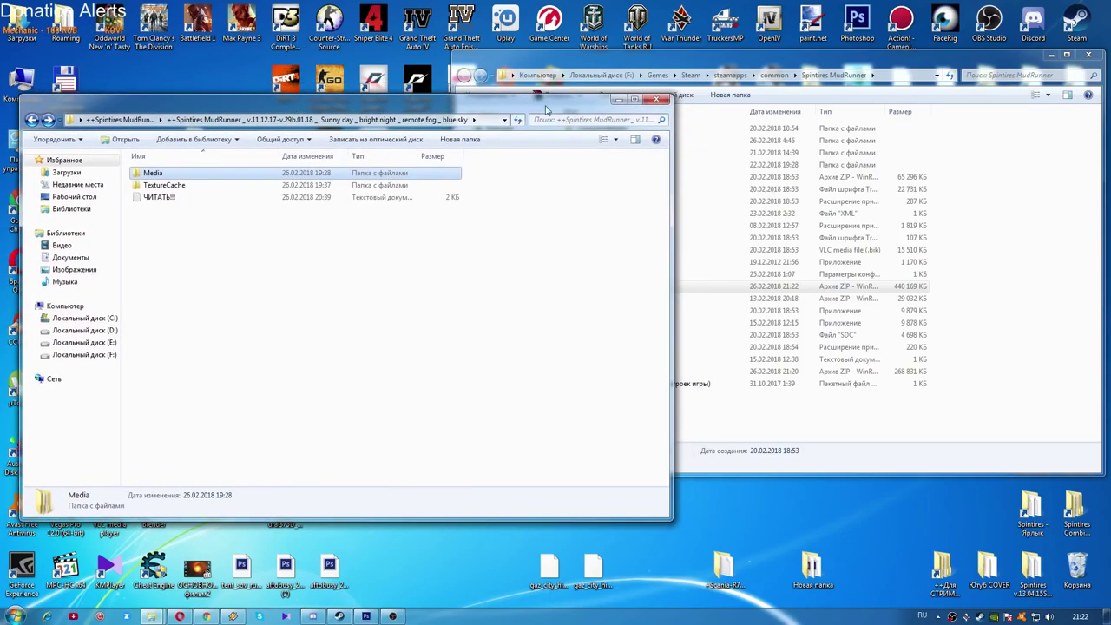
click(657, 98)
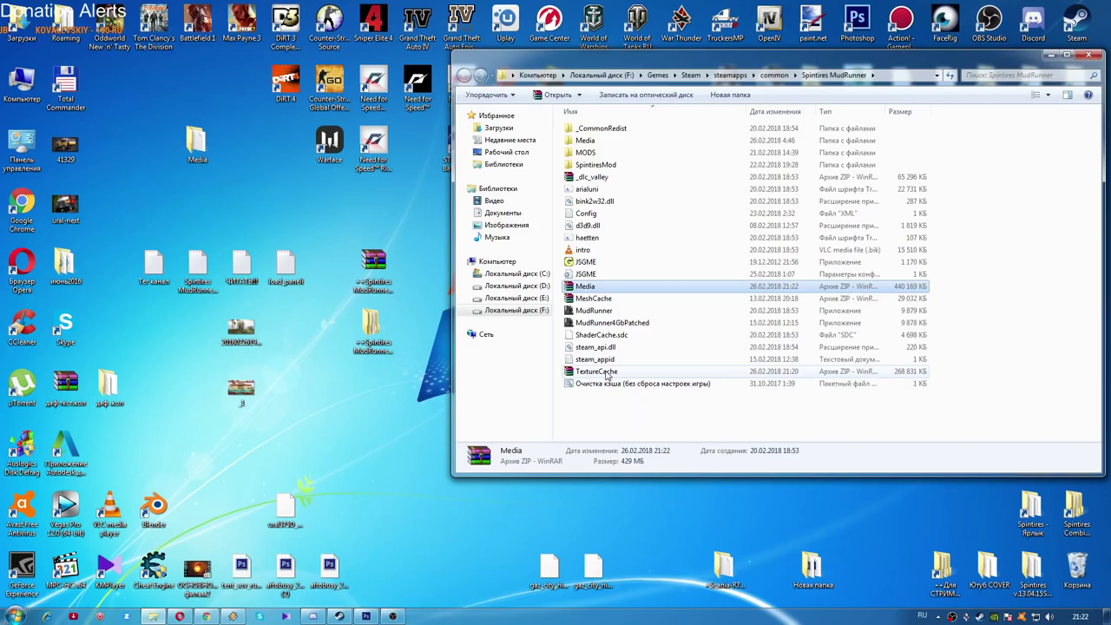
Launch the MudRunner application from the Spintires MudRunner folder and skip the intro video
click(592, 311)
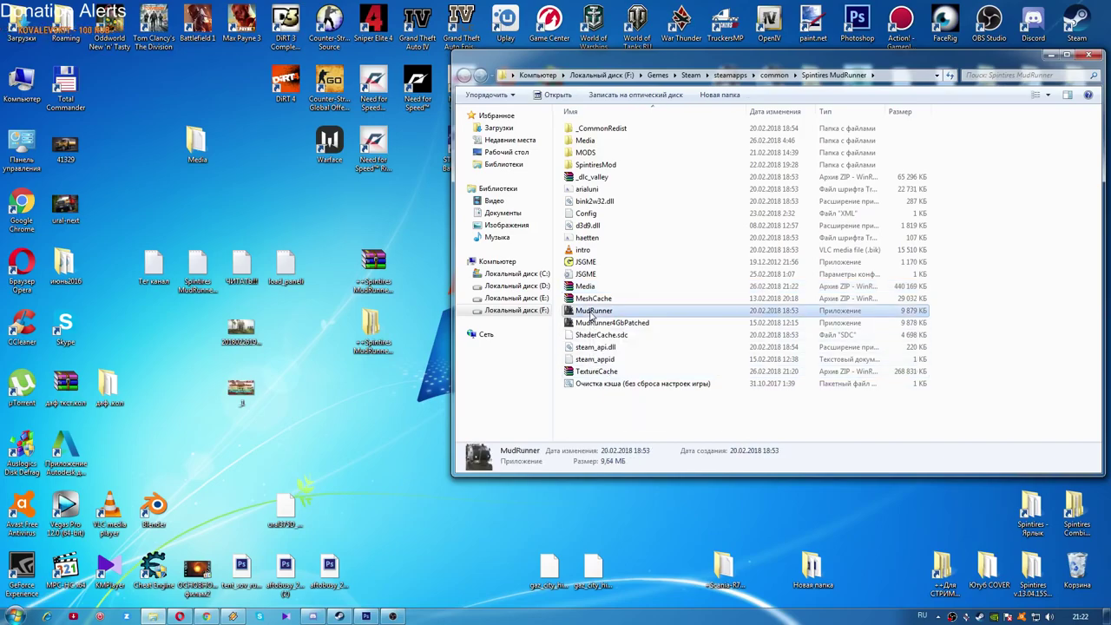
double_click(592, 311)
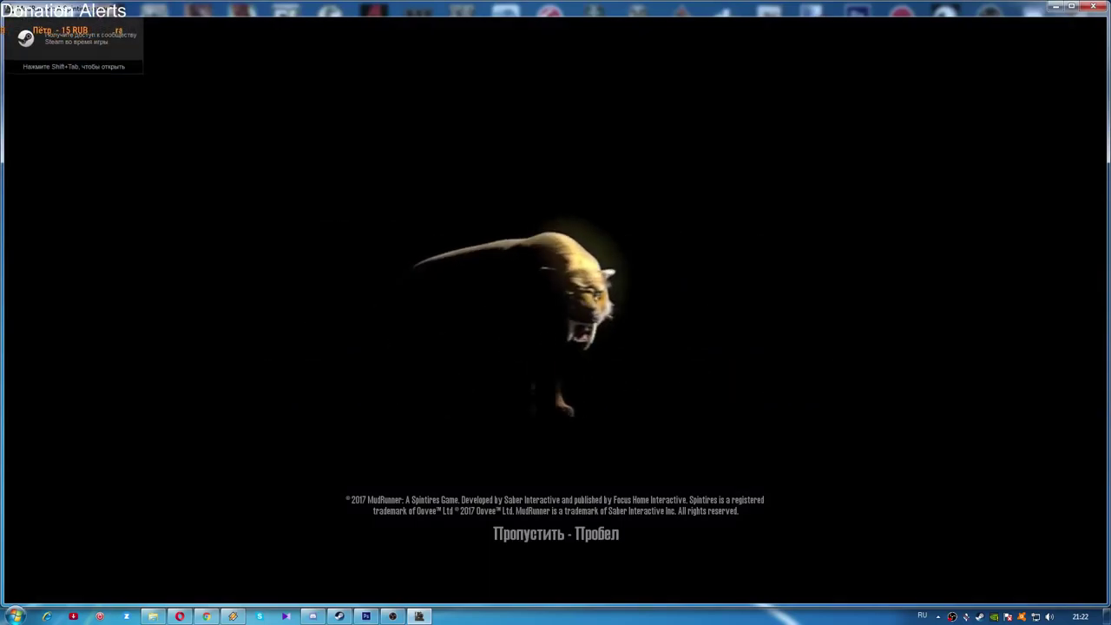
key(space)
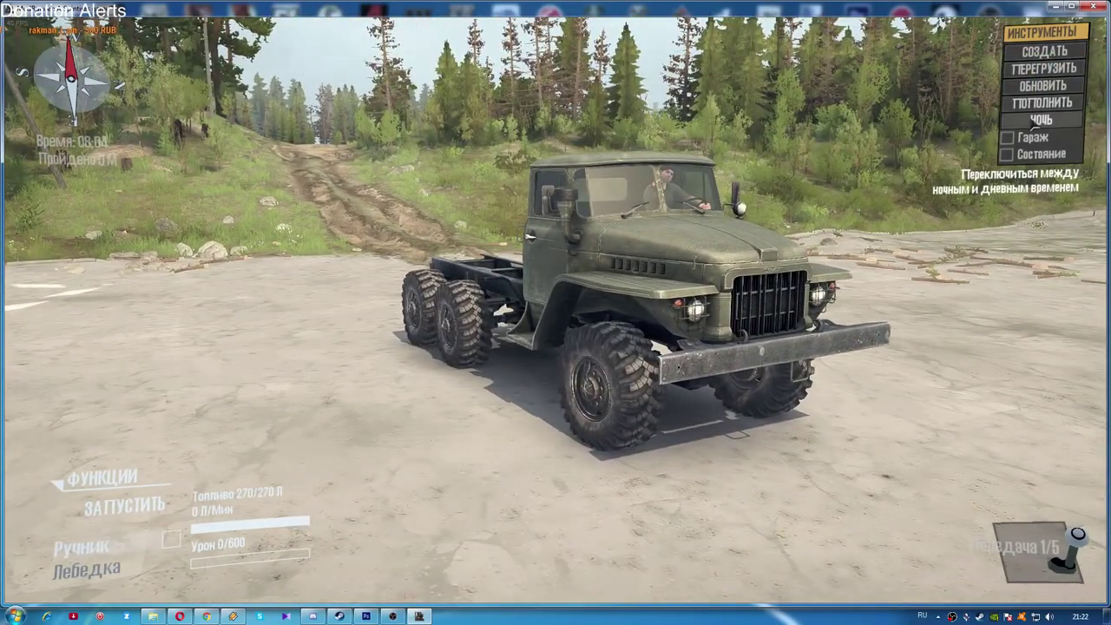
Toggle between day and night twice on the test map and inspect the lighting and sky around the truck
click(1034, 122)
mouse_move(922, 324)
mouse_down()
mouse_move(720, 327)
mouse_move(919, 328)
mouse_up()
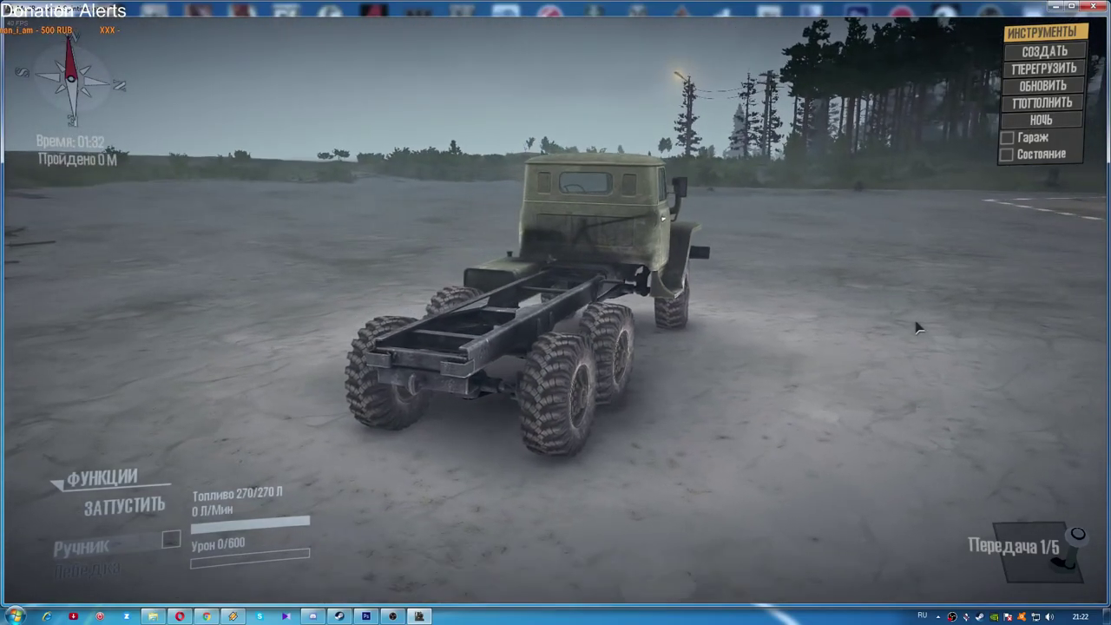
click(1041, 120)
drag(965, 221, 781, 230)
drag(937, 278, 791, 308)
Leave the test map for the main menu and confirm the exit
key(Escape)
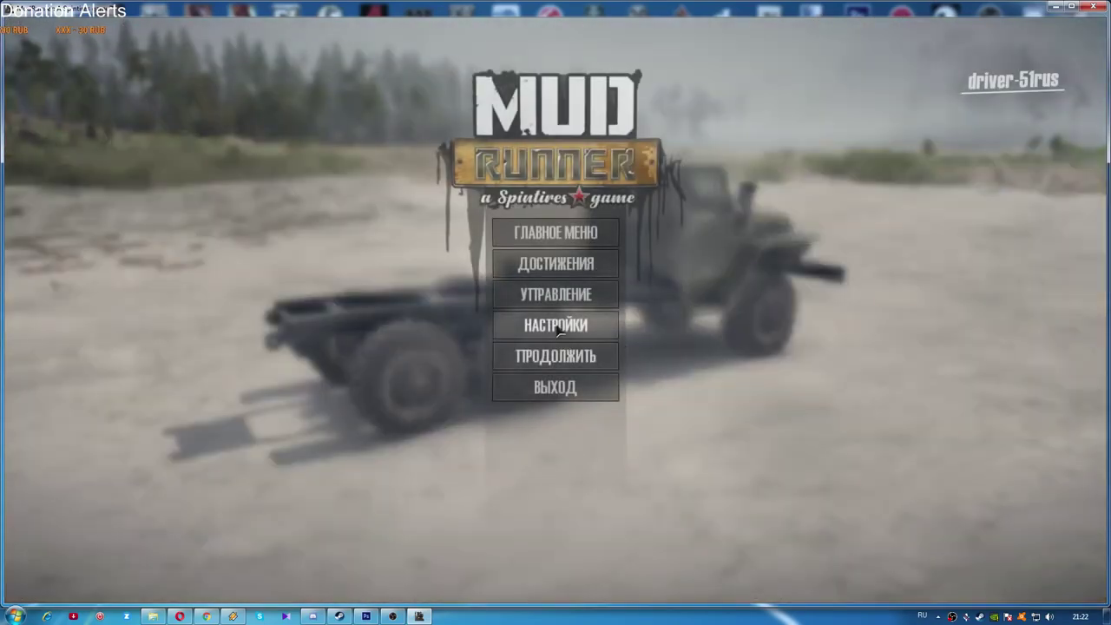
click(552, 234)
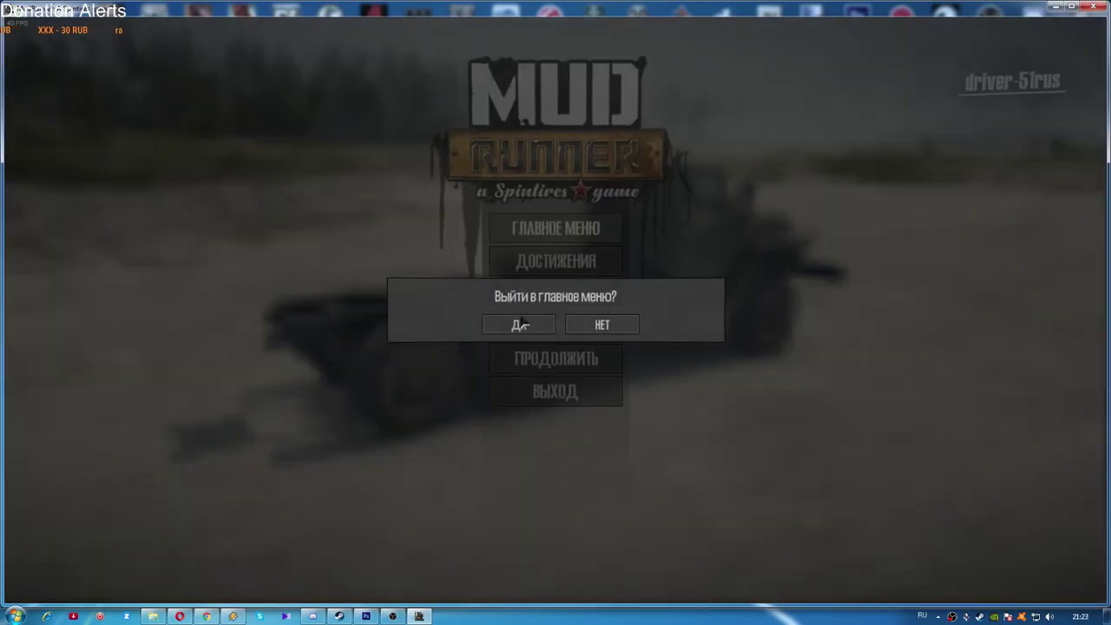
click(519, 323)
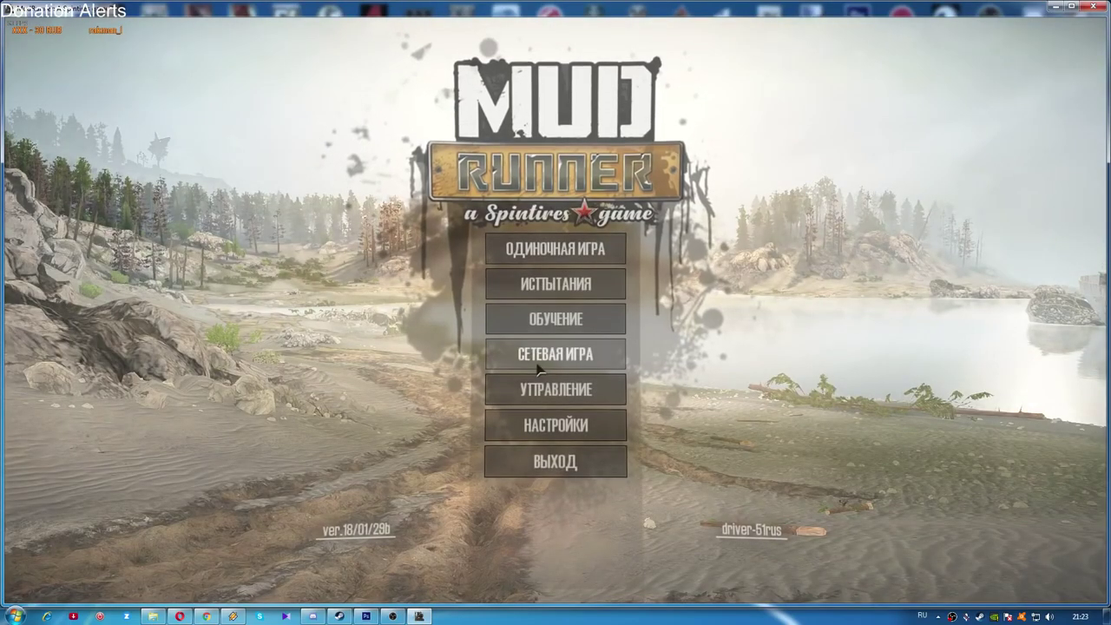
Check the multiplayer page for mod restrictions, return to the main menu, and start the modification test from single player
click(538, 369)
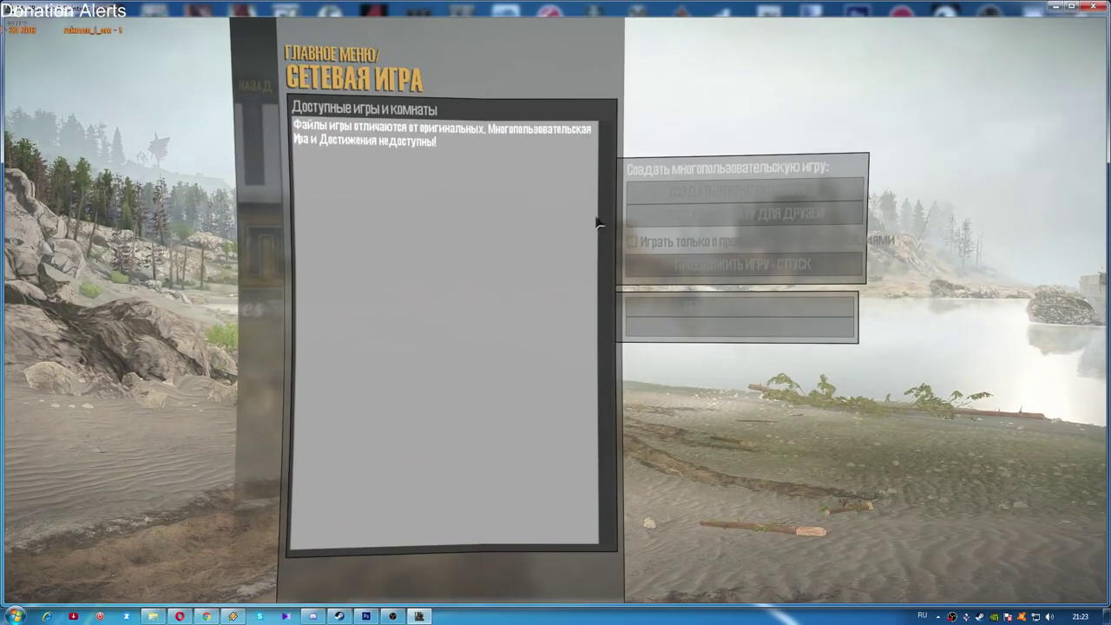
key(Escape)
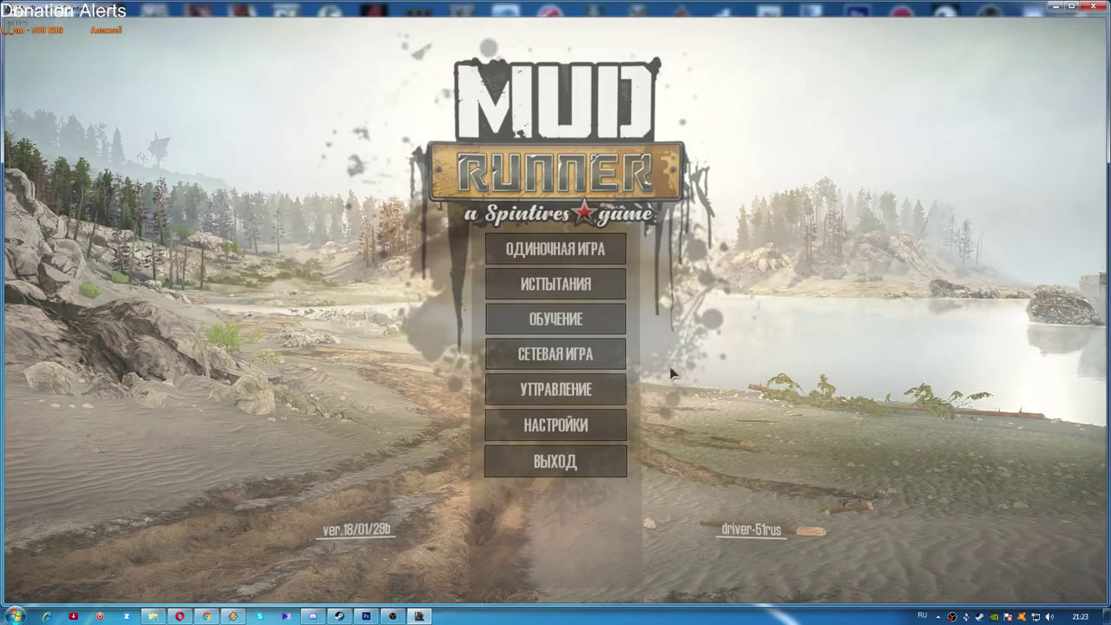
click(556, 250)
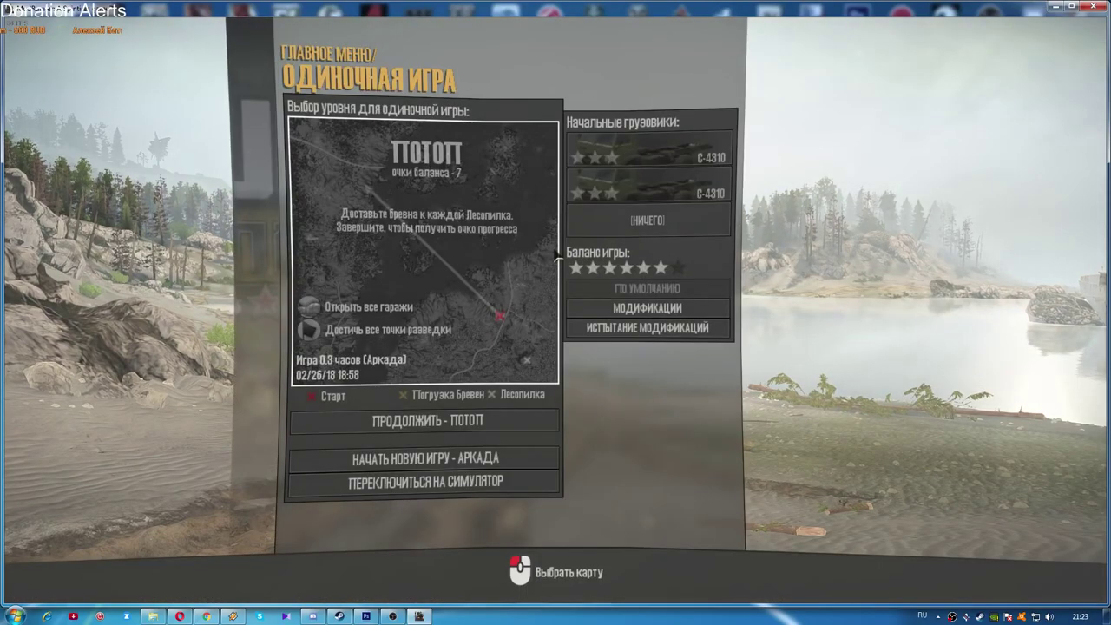
click(625, 329)
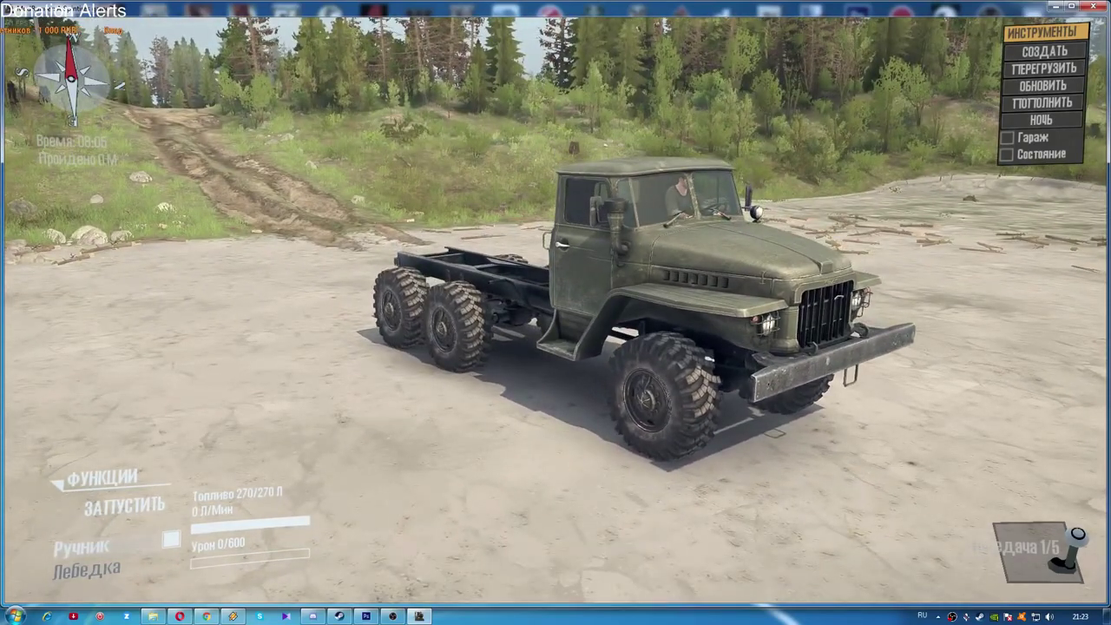
Review the additional graphics options in the game settings, accept them, resume the game, and look around the truck in daylight
key(Escape)
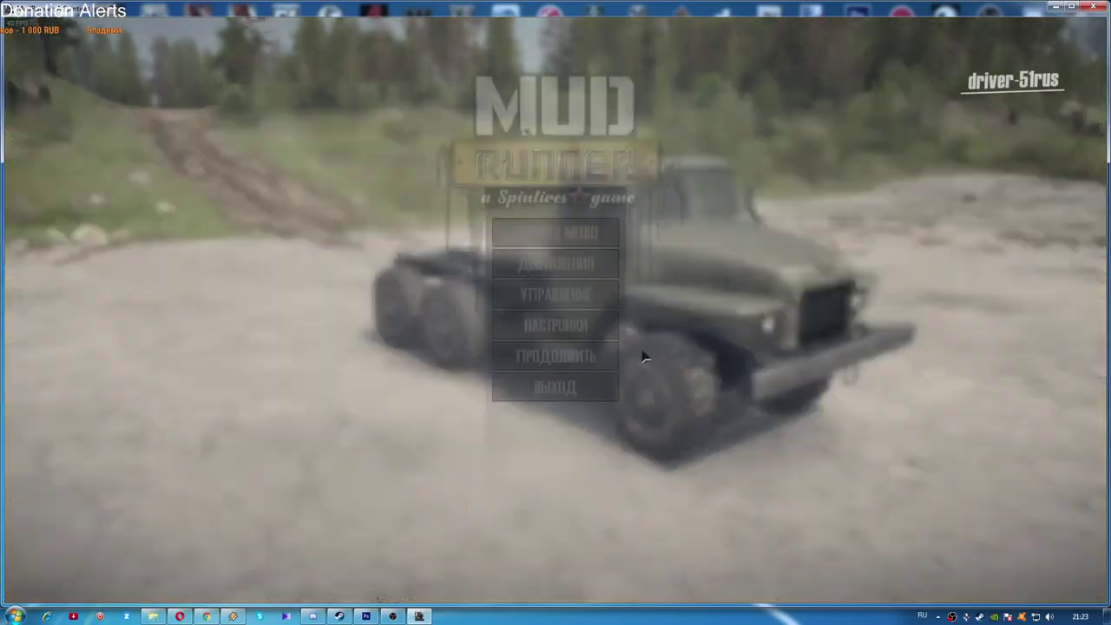
click(546, 330)
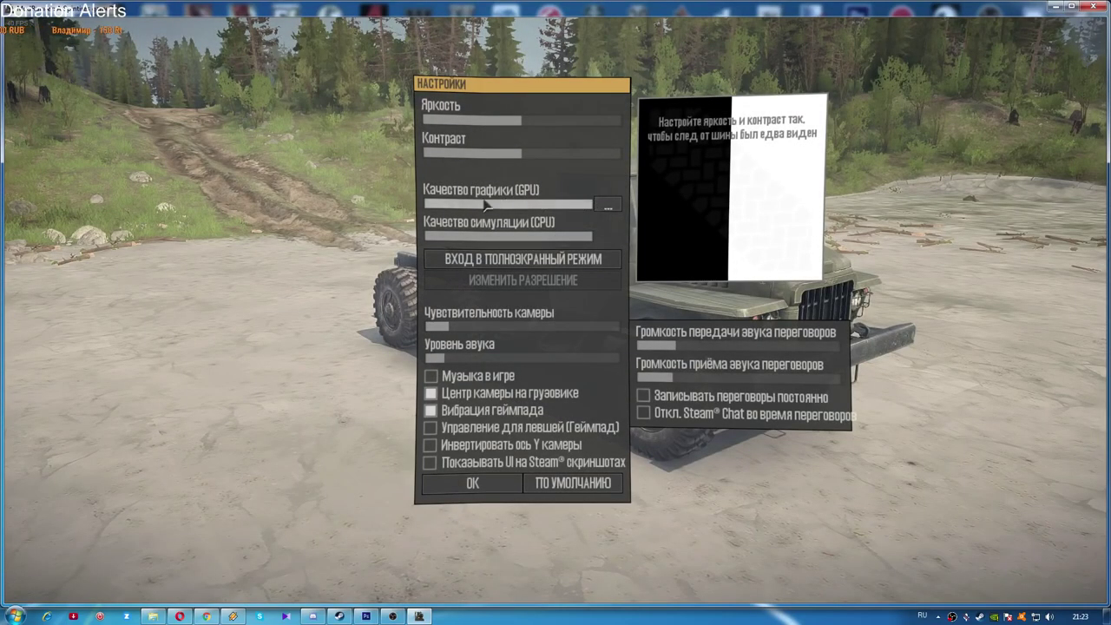
click(607, 205)
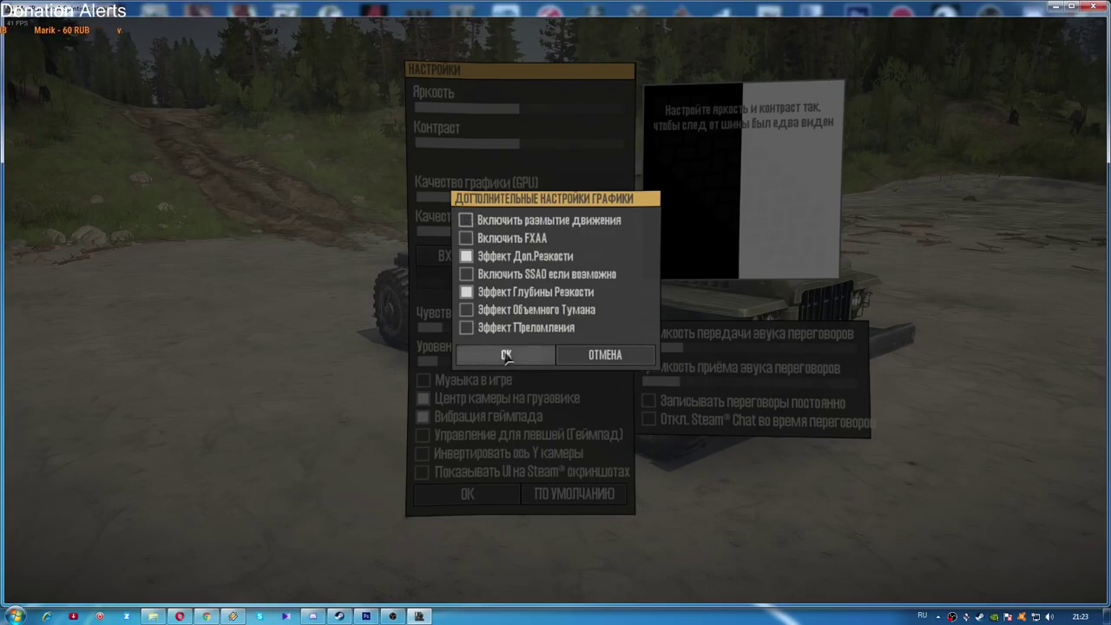
click(506, 356)
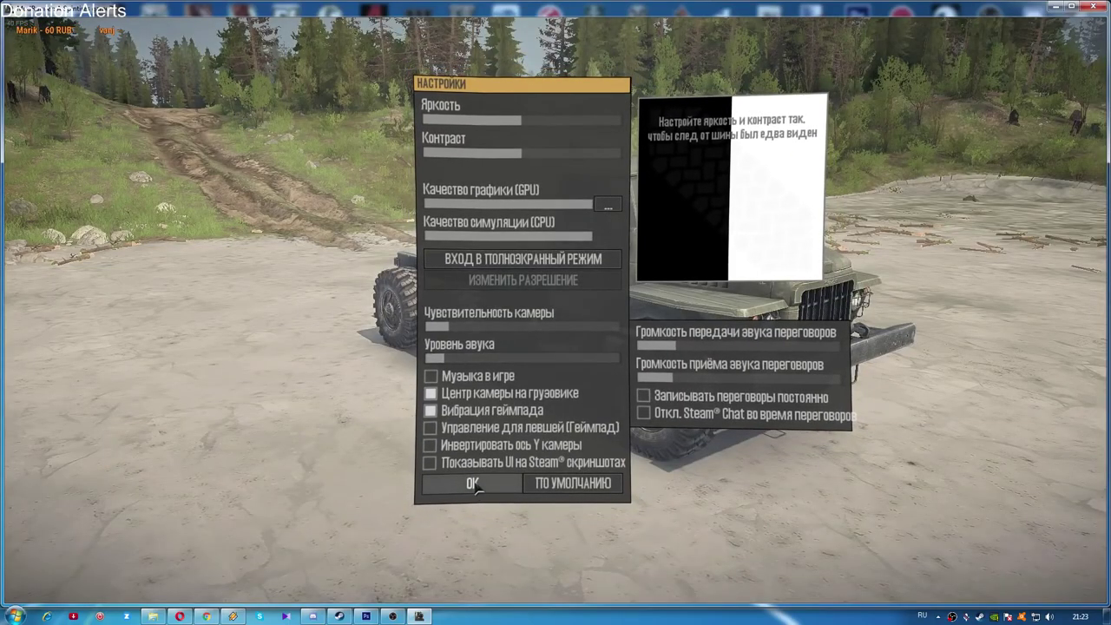
click(473, 488)
click(556, 356)
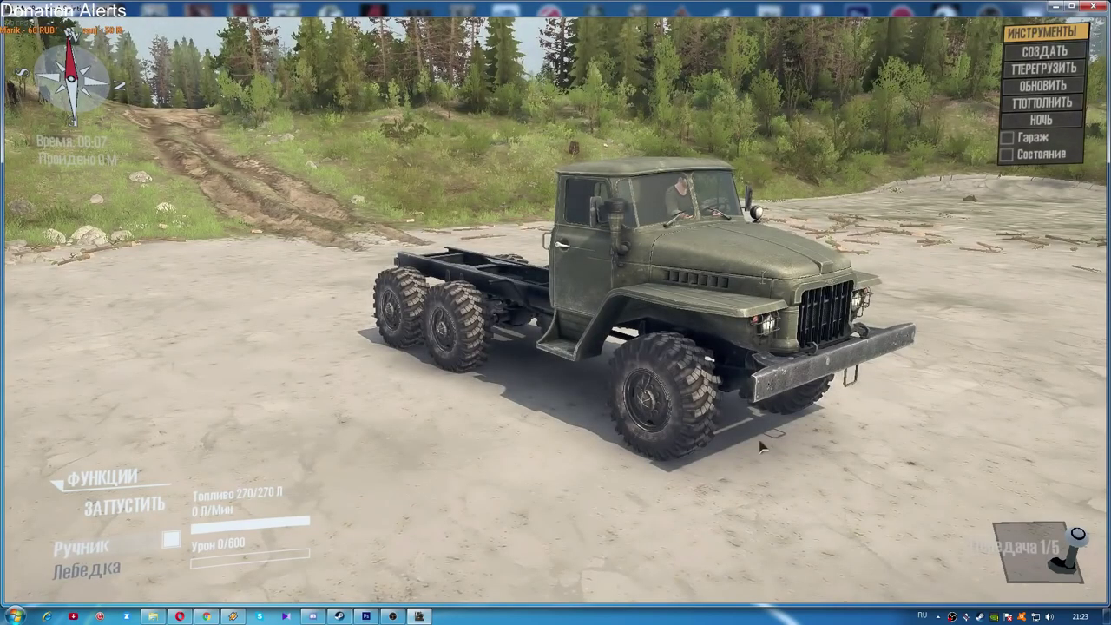
drag(555, 313, 486, 277)
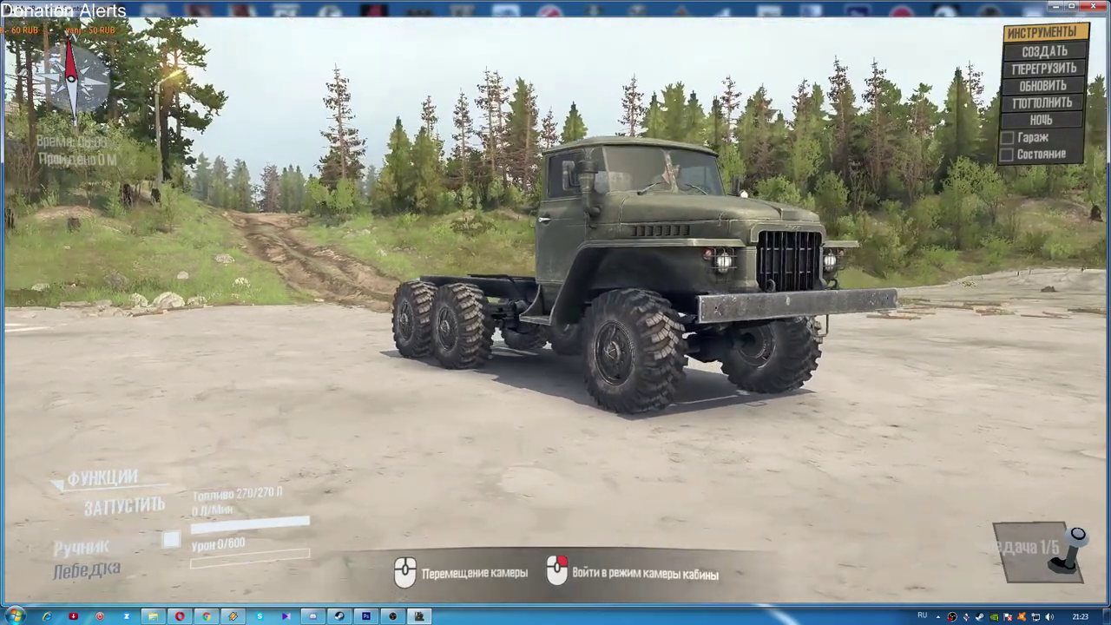